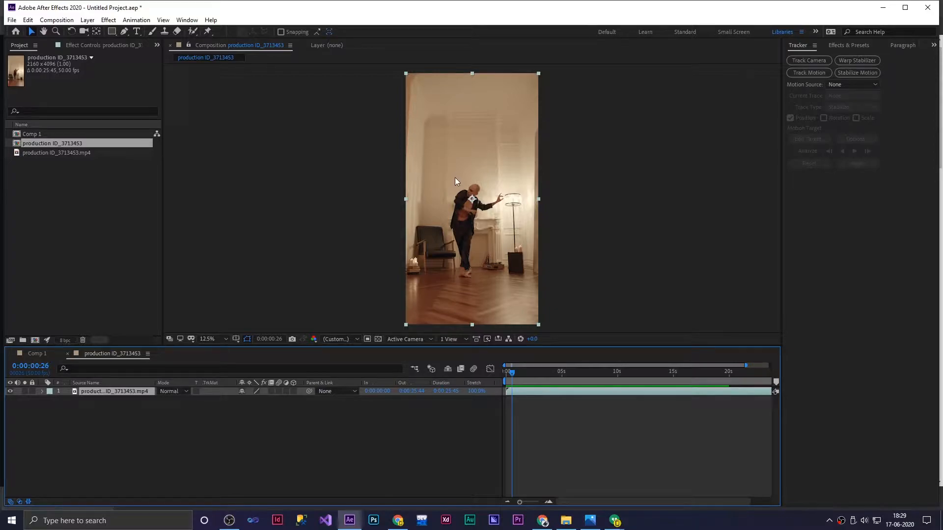
# - Duplicate the footage layer and freeze the upper copy on the frame at 0:00:00:46
pyautogui.moveTo(514, 375); pyautogui.dragTo(518, 373)
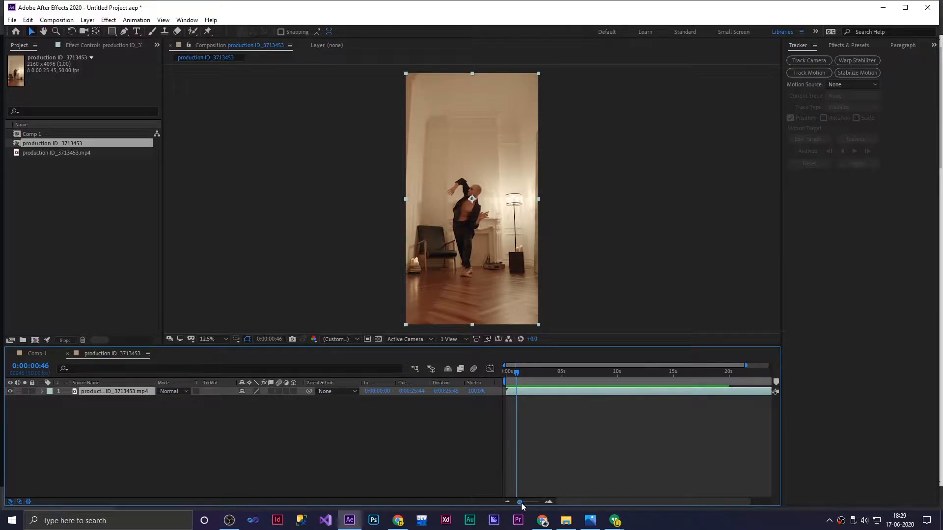
pyautogui.moveTo(521, 503); pyautogui.dragTo(555, 501)
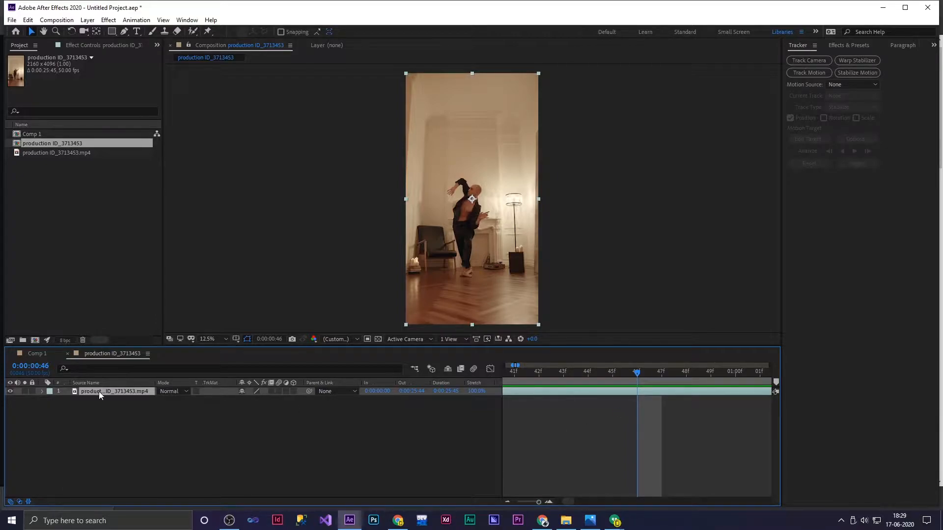
pyautogui.hotkey('ctrl', 'd')
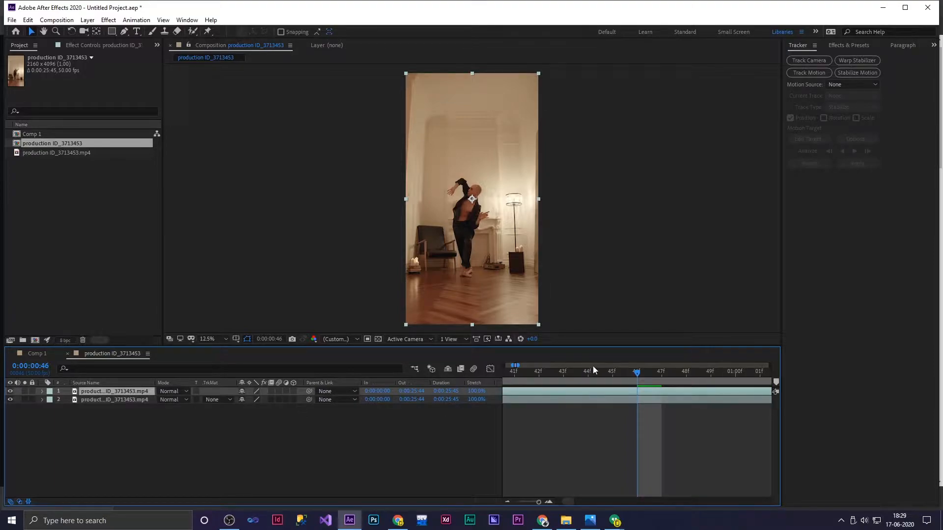
pyautogui.rightClick(641, 390)
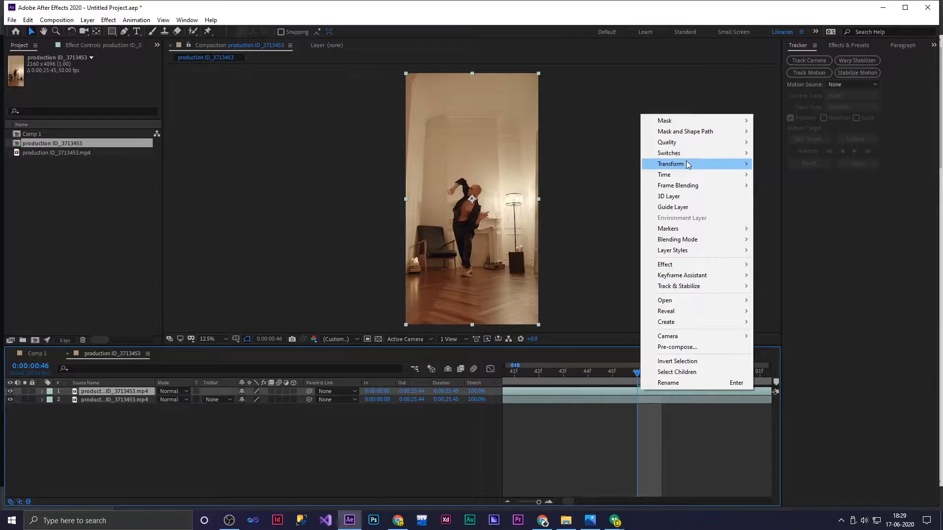
pyautogui.moveTo(690, 177)
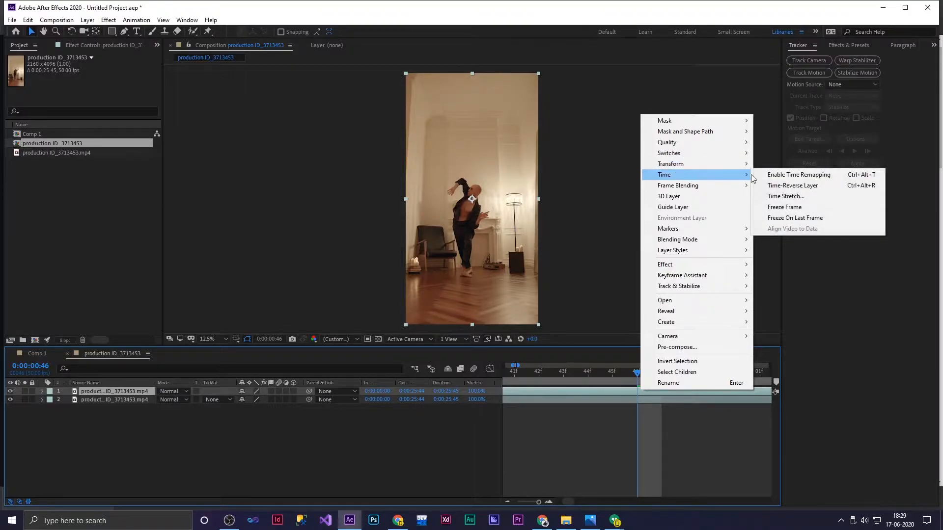
pyautogui.click(794, 207)
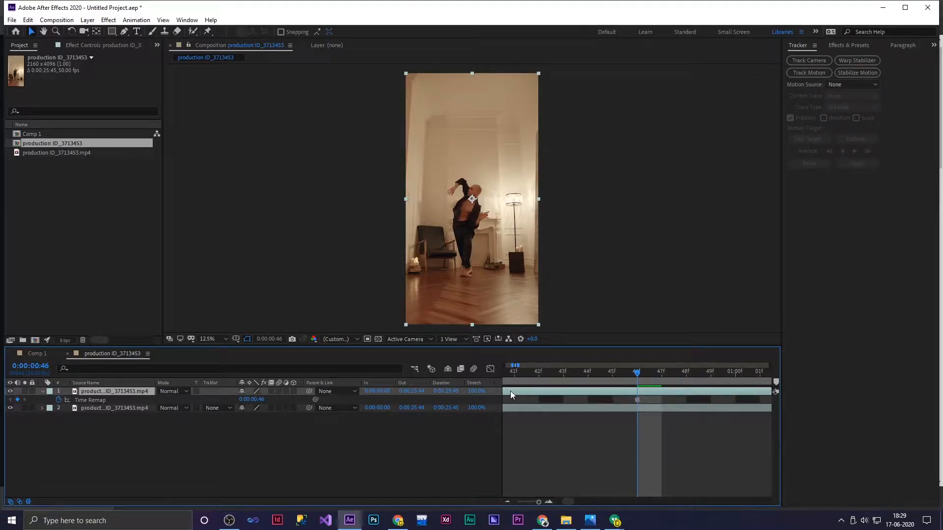
# - Trim the start of the frozen upper layer to 0:00:00:46
pyautogui.click(665, 429)
pyautogui.click(651, 391)
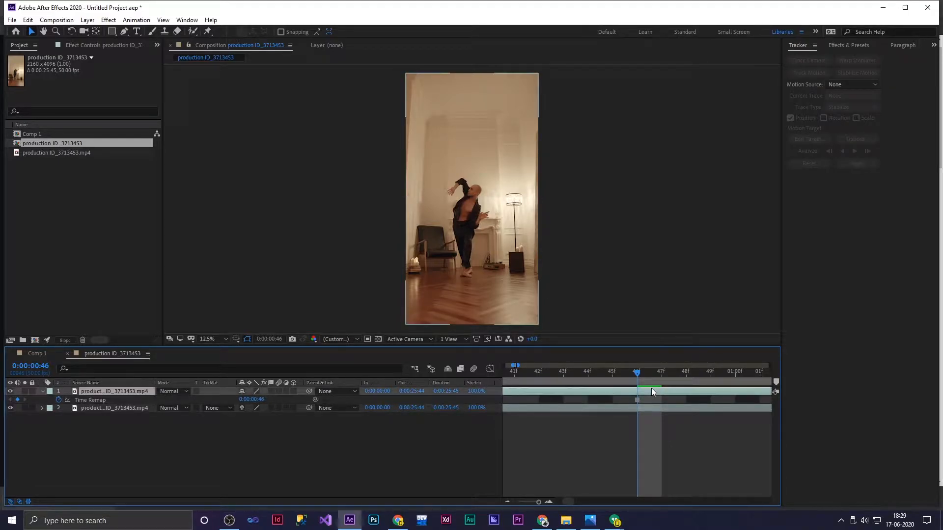
pyautogui.moveTo(538, 503); pyautogui.dragTo(522, 502)
pyautogui.moveTo(506, 389); pyautogui.dragTo(519, 389)
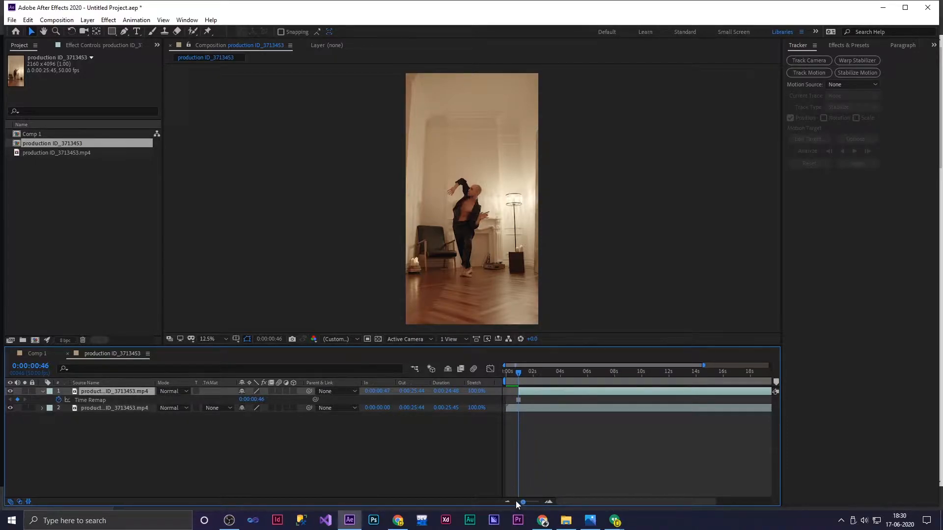
pyautogui.moveTo(523, 502); pyautogui.dragTo(538, 502)
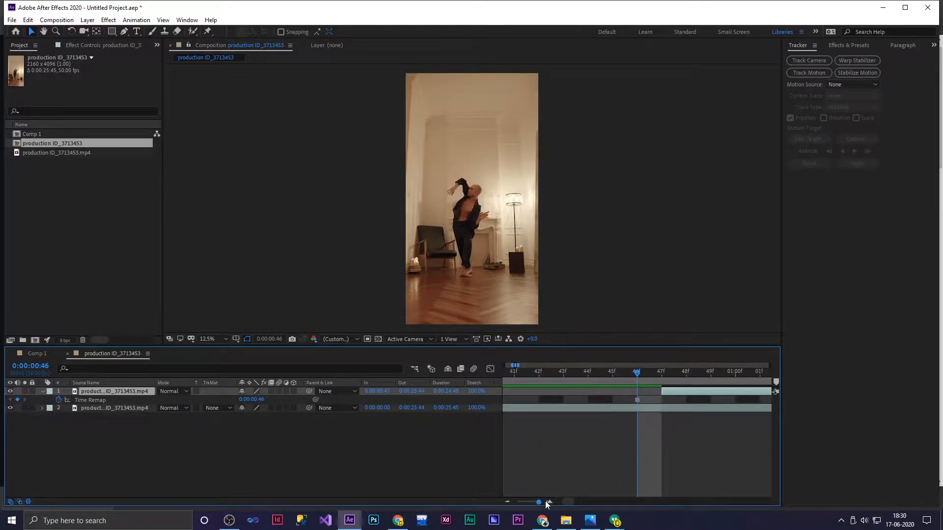
pyautogui.moveTo(659, 391); pyautogui.dragTo(632, 373)
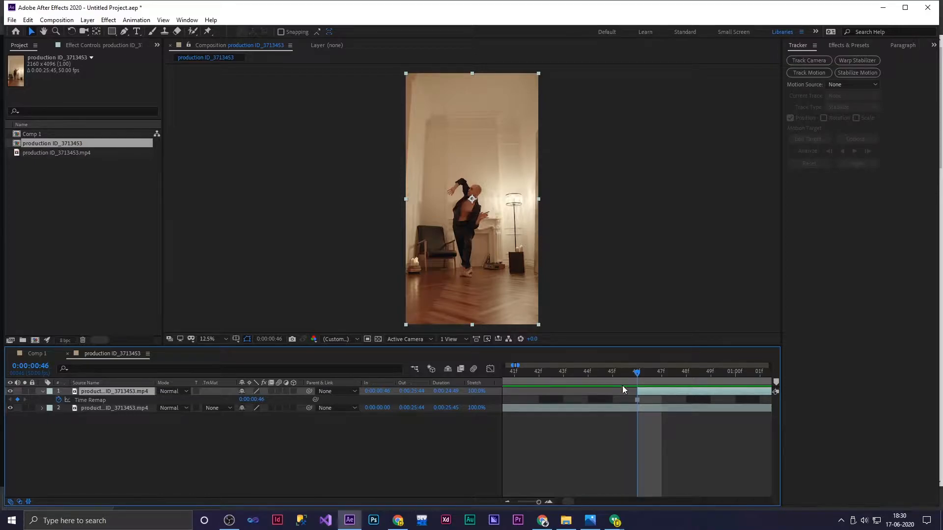
# - Start a Pen tool mask on the frozen layer, tracing the raised arm's inner sleeve edge from the shoulder to the elbow
pyautogui.scroll(6, 471, 204)
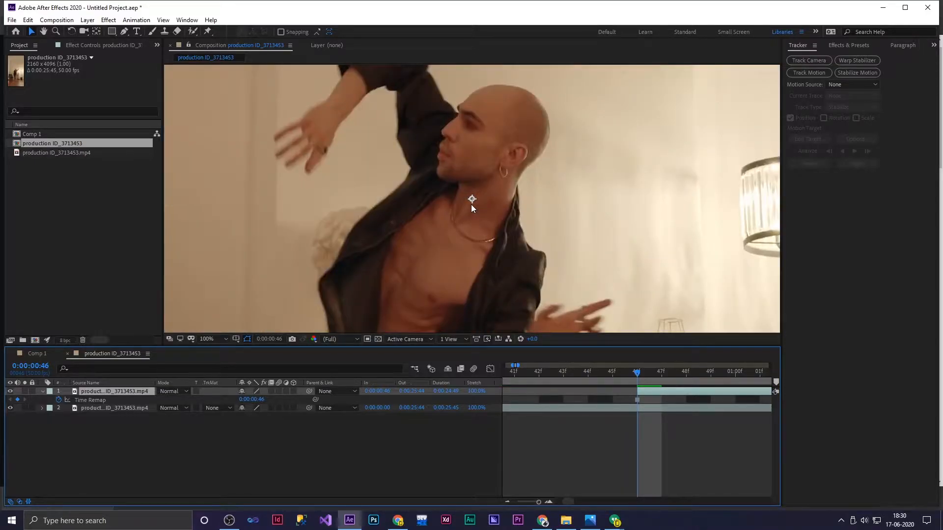
pyautogui.moveTo(489, 167); pyautogui.dragTo(495, 235)
pyautogui.click(31, 31)
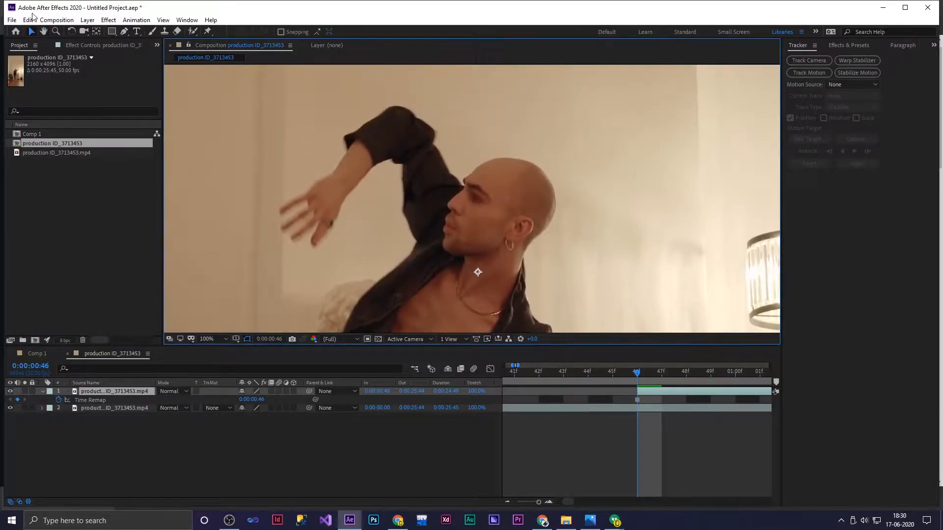
pyautogui.click(124, 31)
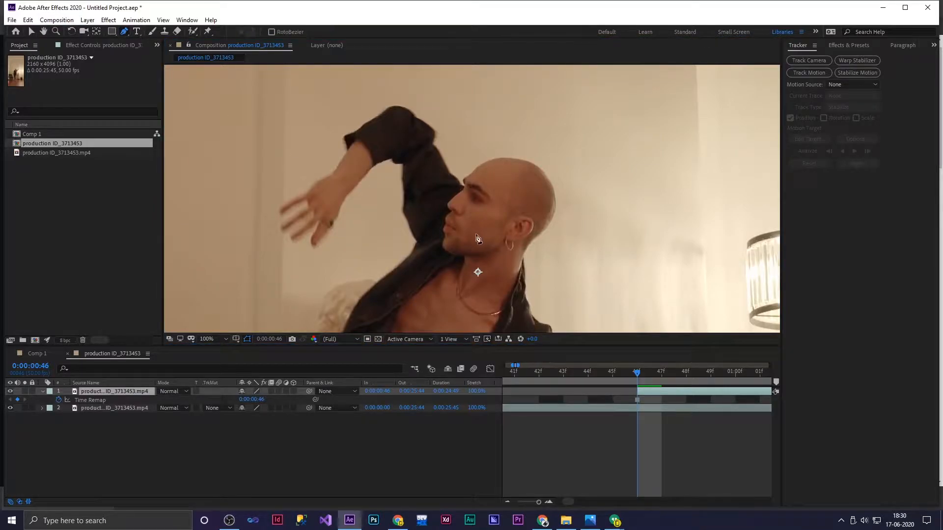
pyautogui.click(416, 242)
pyautogui.click(403, 214)
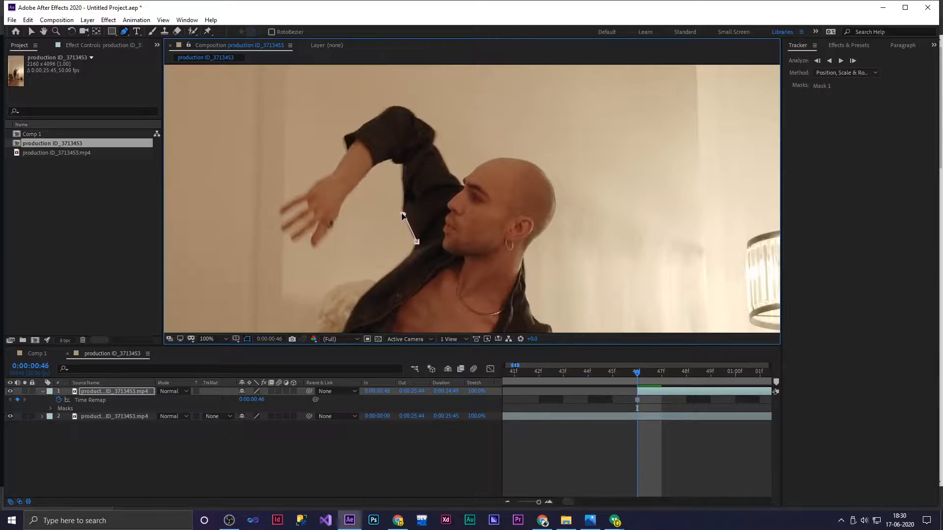
pyautogui.moveTo(404, 212); pyautogui.dragTo(393, 162)
pyautogui.click(392, 160)
# - Continue the mask along the underside of the forearm and hand to the tip of the nearest finger
pyautogui.click(366, 175)
pyautogui.click(349, 192)
pyautogui.click(342, 203)
pyautogui.click(338, 212)
pyautogui.click(335, 222)
pyautogui.click(330, 228)
pyautogui.click(326, 234)
pyautogui.click(317, 244)
pyautogui.click(309, 248)
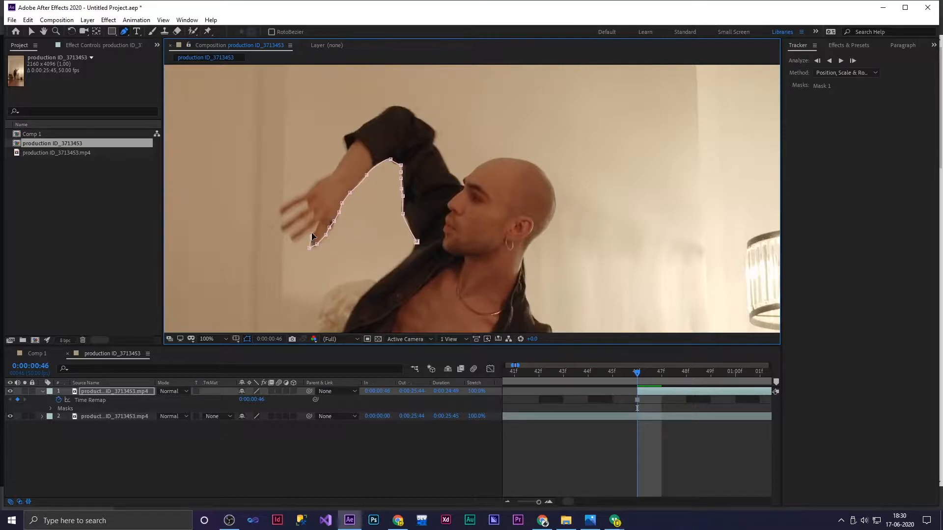
# - Trace the mask around the individual fingers and the gaps between them, up to the back of the hand
pyautogui.click(314, 230)
pyautogui.click(316, 225)
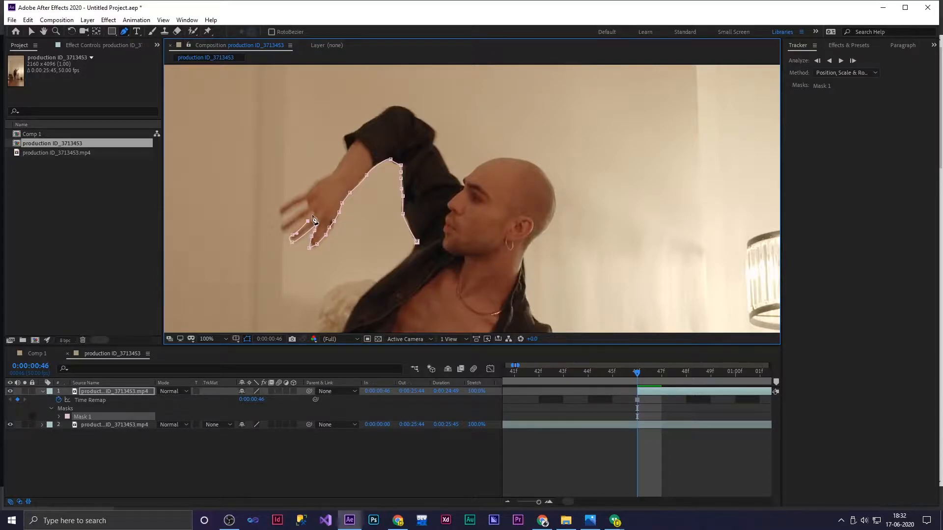
pyautogui.click(312, 212)
pyautogui.click(308, 221)
pyautogui.click(293, 224)
pyautogui.click(280, 227)
pyautogui.click(282, 233)
pyautogui.moveTo(313, 213); pyautogui.dragTo(311, 214)
pyautogui.click(305, 203)
pyautogui.hotkey('ctrl', 'z')
pyautogui.moveTo(309, 213); pyautogui.dragTo(306, 202)
pyautogui.click(283, 214)
pyautogui.click(278, 212)
pyautogui.moveTo(289, 201)
pyautogui.mouseDown()
pyautogui.moveTo(293, 208)
pyautogui.moveTo(294, 198)
pyautogui.mouseUp()
pyautogui.click(307, 190)
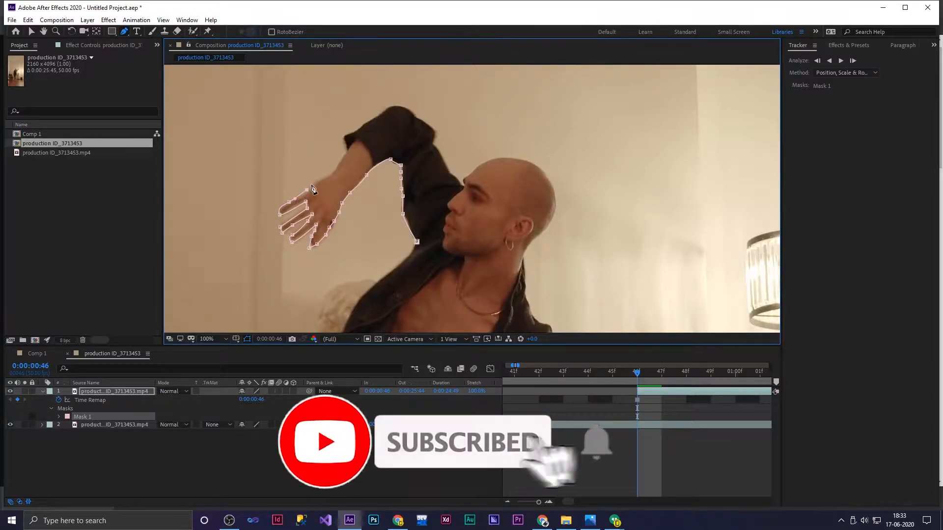
# - Continue the mask along the upper side of the wrist and forearm, around the sleeve cuff and toward the elbow
pyautogui.moveTo(331, 174); pyautogui.dragTo(336, 173)
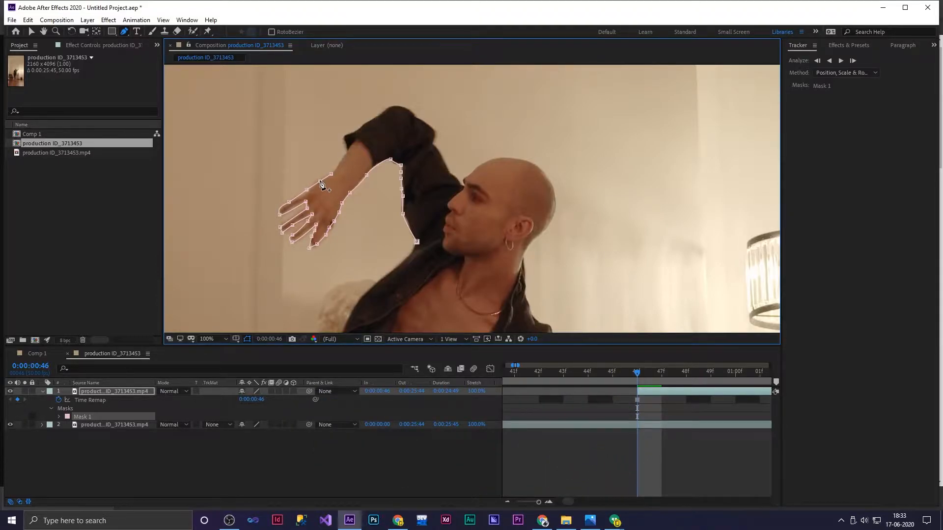
pyautogui.hotkey('ctrl', 'z')
pyautogui.click(333, 171)
pyautogui.click(337, 162)
pyautogui.hotkey('ctrl', 'z')
pyautogui.click(344, 155)
pyautogui.click(343, 139)
pyautogui.moveTo(354, 131); pyautogui.dragTo(368, 128)
pyautogui.click(361, 125)
pyautogui.click(378, 115)
# - Trace the elbow and outer upper sleeve past the face, and close the arm mask at its starting point
pyautogui.moveTo(415, 116); pyautogui.dragTo(433, 136)
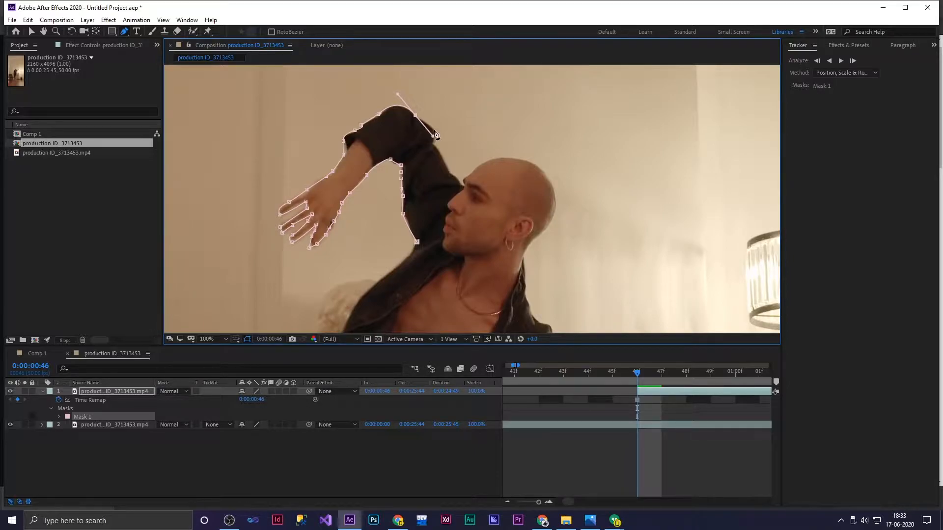
pyautogui.moveTo(434, 130); pyautogui.dragTo(435, 135)
pyautogui.click(432, 145)
pyautogui.moveTo(449, 170)
pyautogui.mouseDown()
pyautogui.moveTo(453, 189)
pyautogui.moveTo(459, 179)
pyautogui.mouseUp()
pyautogui.click(460, 186)
pyautogui.click(444, 200)
pyautogui.click(435, 215)
pyautogui.click(431, 233)
pyautogui.click(416, 241)
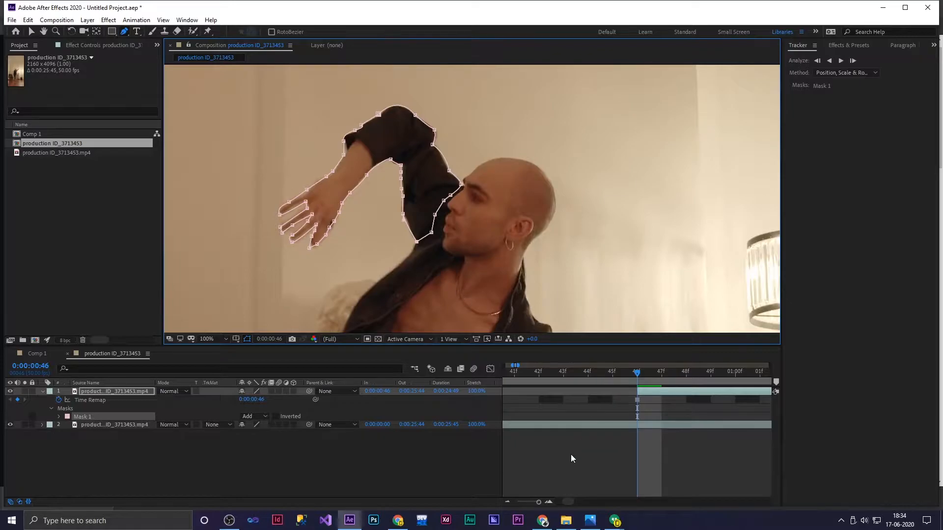
# - Collapse the masked layer's properties and move the current time to 0:00:00:00 with the full clip duration in view
pyautogui.moveTo(638, 373); pyautogui.dragTo(565, 379)
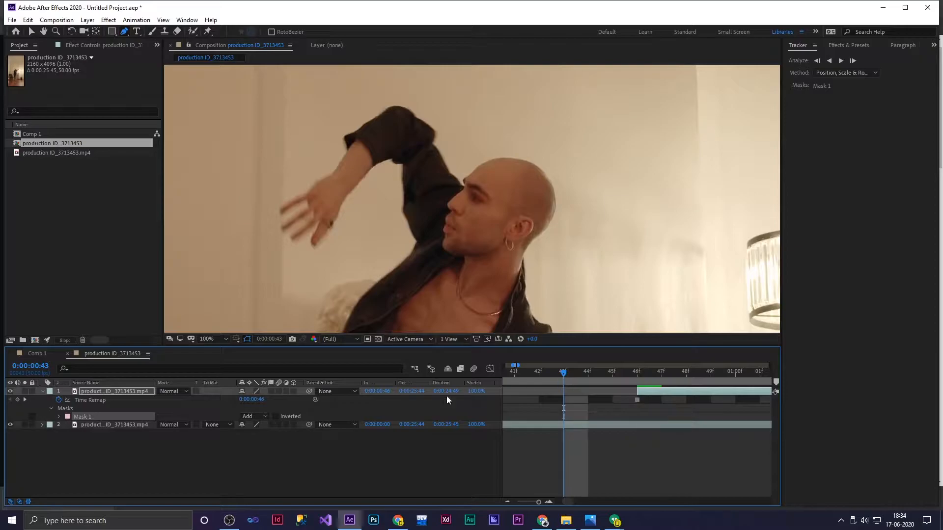
pyautogui.click(43, 392)
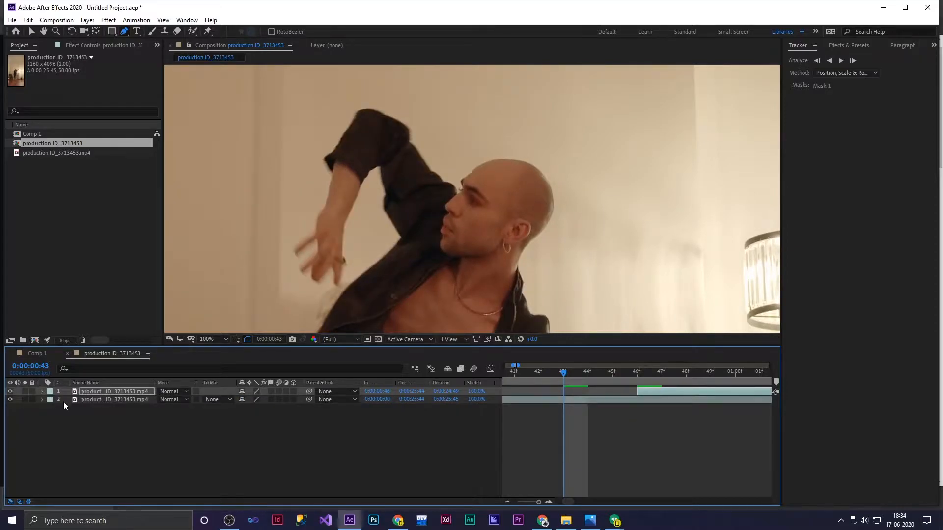
pyautogui.moveTo(559, 372); pyautogui.dragTo(467, 386)
pyautogui.moveTo(538, 502); pyautogui.dragTo(506, 502)
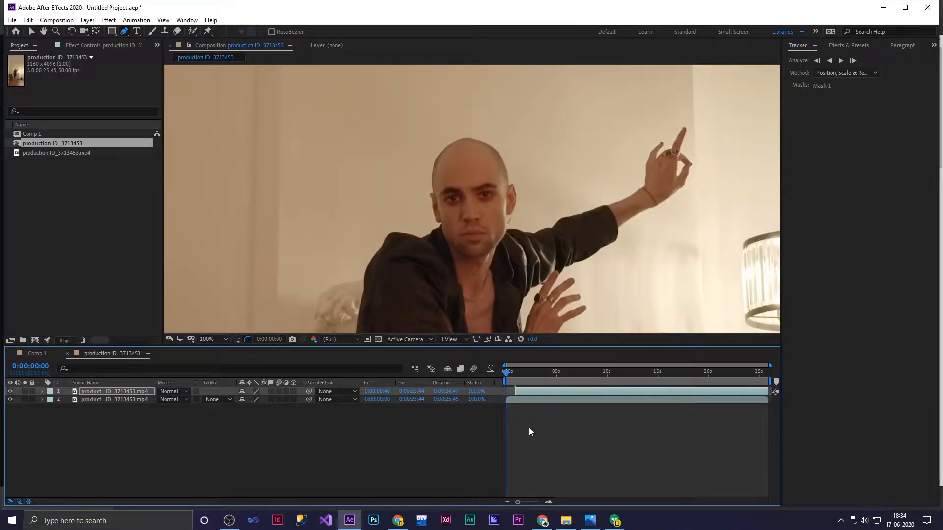
pyautogui.moveTo(513, 390); pyautogui.dragTo(500, 390)
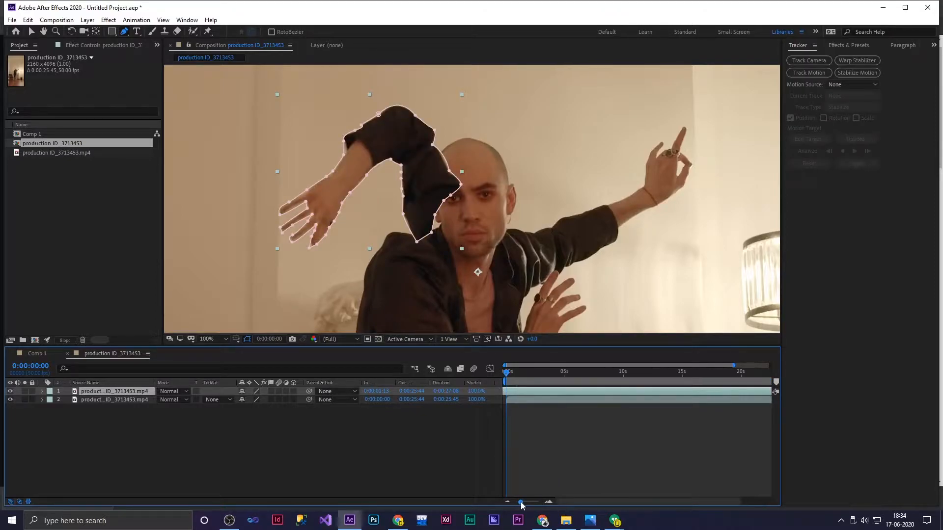
pyautogui.moveTo(518, 504); pyautogui.dragTo(534, 505)
pyautogui.moveTo(505, 373); pyautogui.dragTo(500, 375)
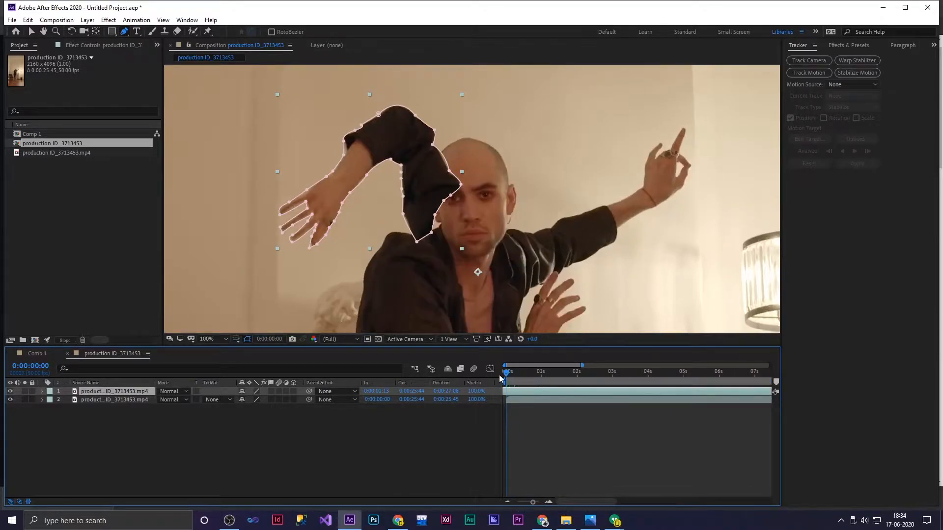
pyautogui.moveTo(527, 503); pyautogui.dragTo(550, 509)
pyautogui.moveTo(502, 372); pyautogui.dragTo(552, 391)
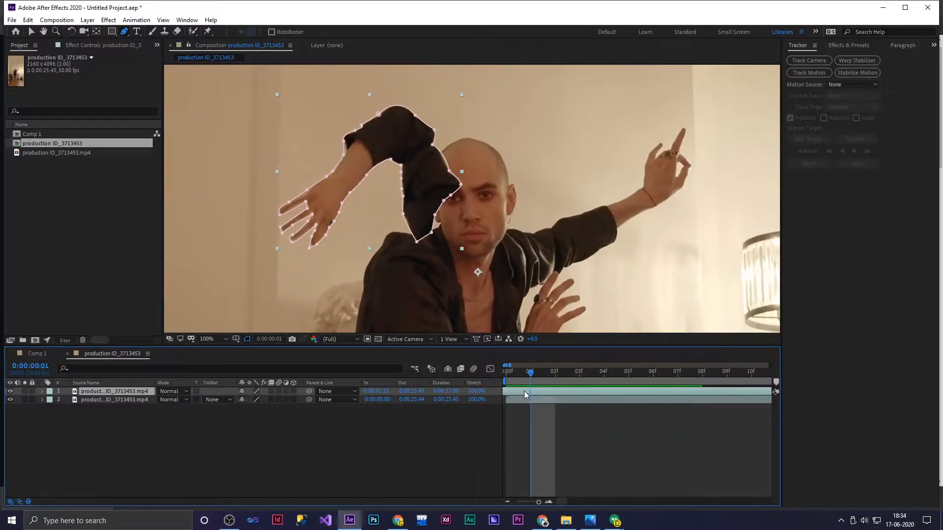
pyautogui.hotkey('ctrl', 'z')
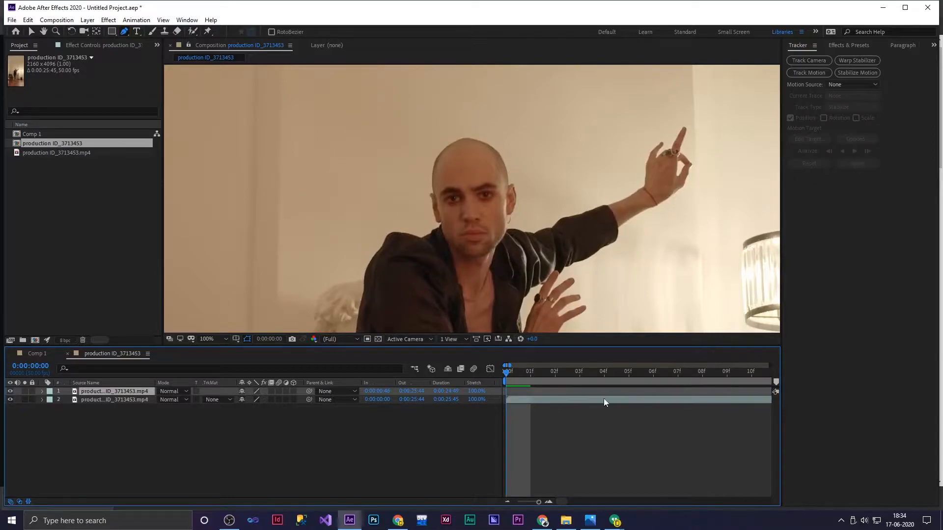
# - Extend the frozen arm layer's start to 0:00:00:00, fit the composition in the viewer and deselect the layer
pyautogui.moveTo(539, 503)
pyautogui.mouseDown()
pyautogui.moveTo(524, 504)
pyautogui.moveTo(537, 504)
pyautogui.mouseUp()
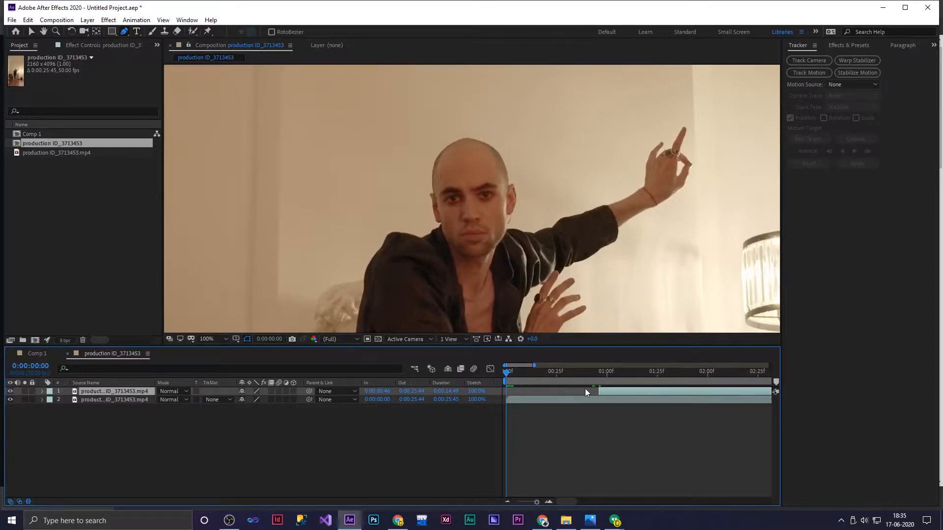
pyautogui.moveTo(599, 391); pyautogui.dragTo(506, 397)
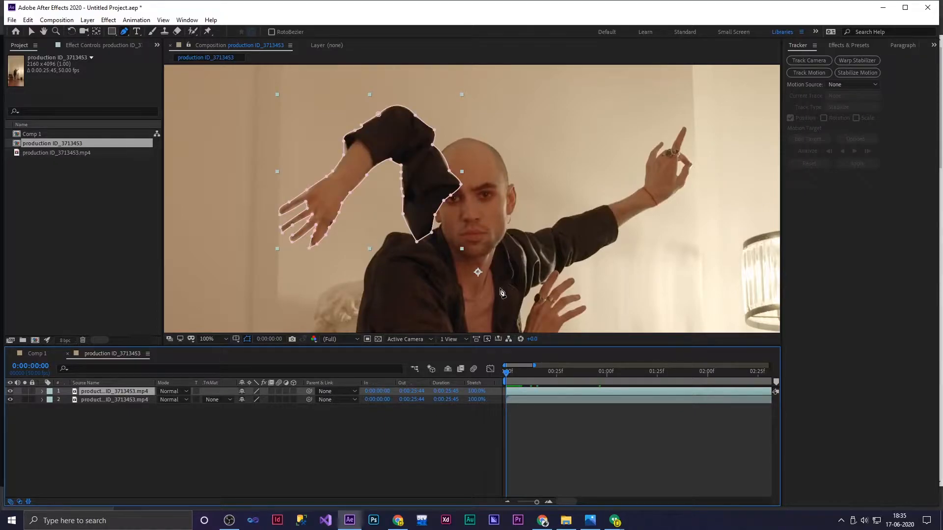
pyautogui.click(343, 339)
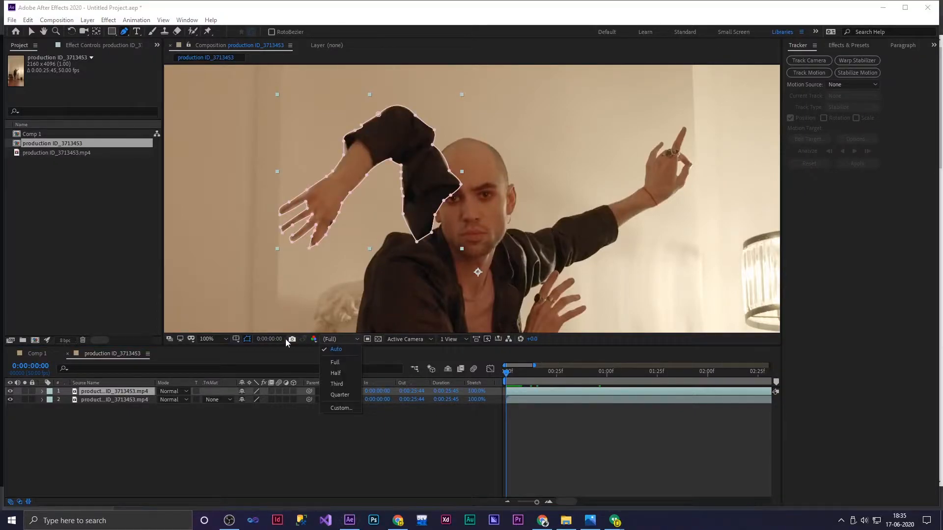
pyautogui.click(222, 340)
pyautogui.click(225, 170)
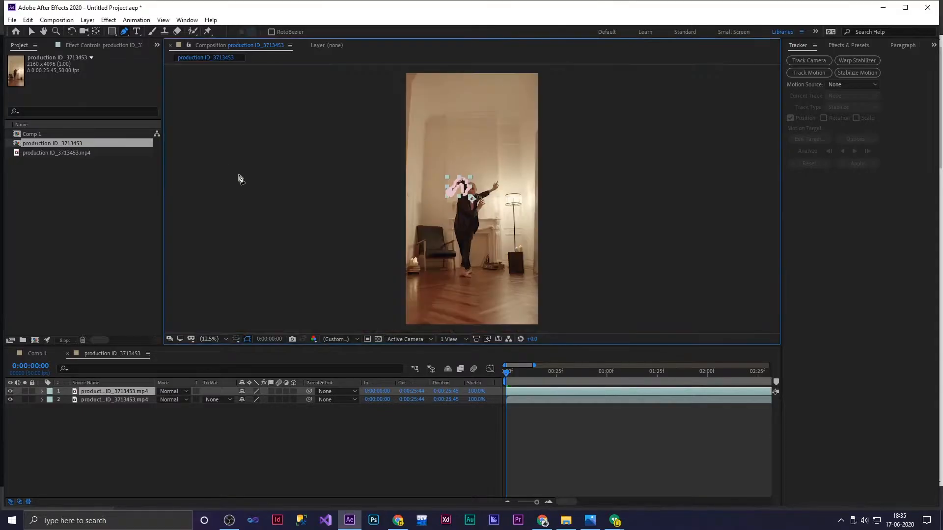
pyautogui.click(31, 31)
pyautogui.click(285, 222)
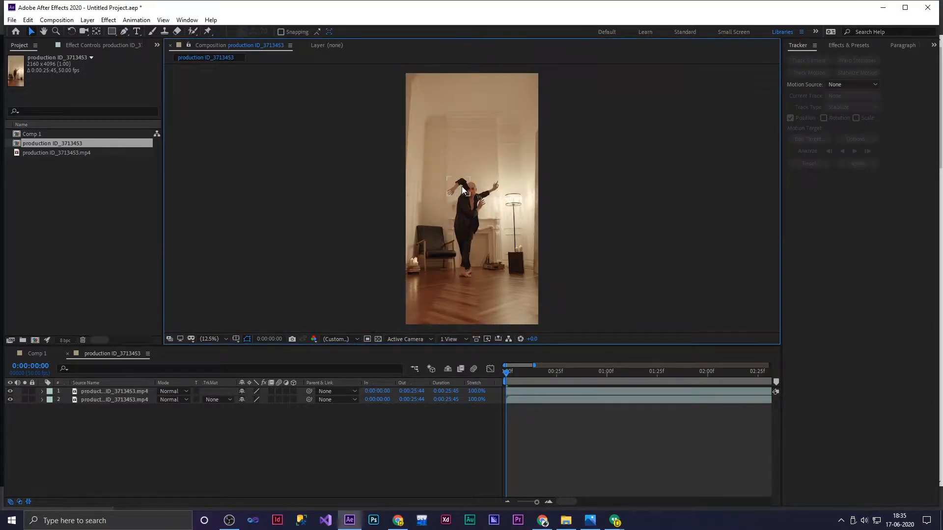
# - Try moving the masked arm away from the dancer in the composition, and undo the move
pyautogui.moveTo(506, 371)
pyautogui.mouseDown()
pyautogui.moveTo(714, 385)
pyautogui.moveTo(560, 387)
pyautogui.moveTo(606, 387)
pyautogui.moveTo(569, 391)
pyautogui.moveTo(604, 375)
pyautogui.moveTo(573, 381)
pyautogui.moveTo(632, 365)
pyautogui.moveTo(511, 388)
pyautogui.mouseUp()
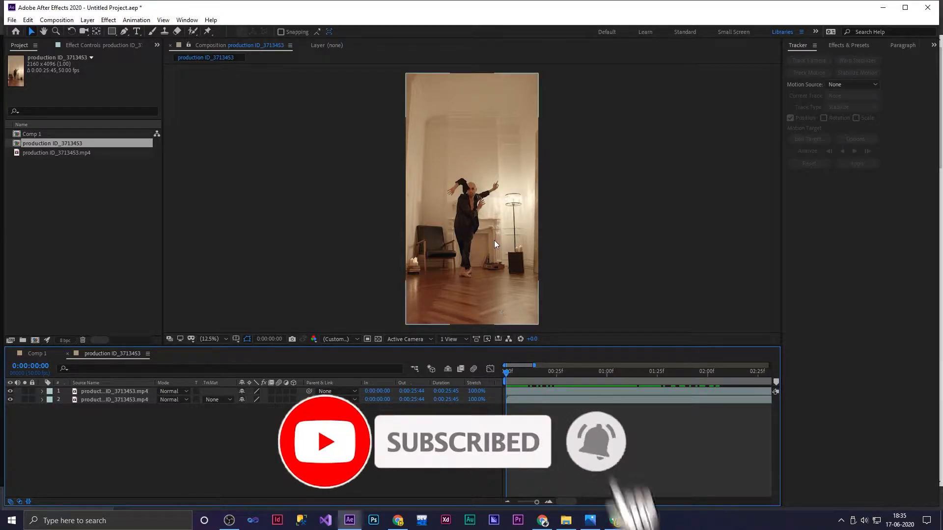
pyautogui.scroll(3, 497, 280)
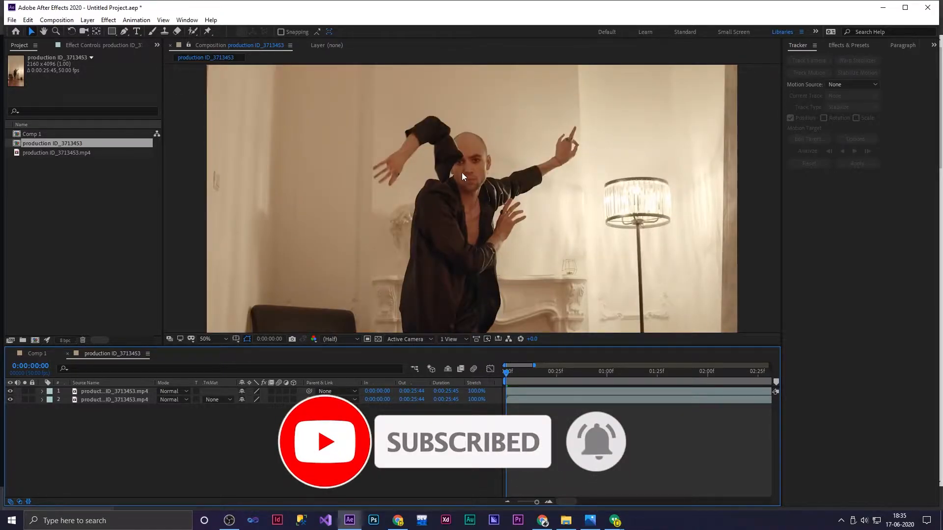
pyautogui.moveTo(437, 160); pyautogui.dragTo(199, 154)
pyautogui.hotkey('ctrl', 'z')
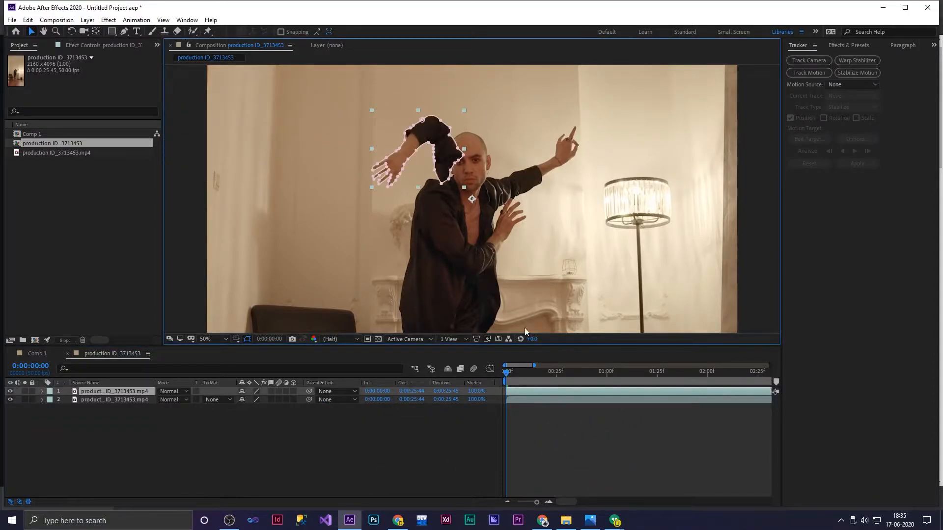
# - Reveal the frozen arm layer's transform properties and enable Position keyframing at 0:00:00:46
pyautogui.click(42, 392)
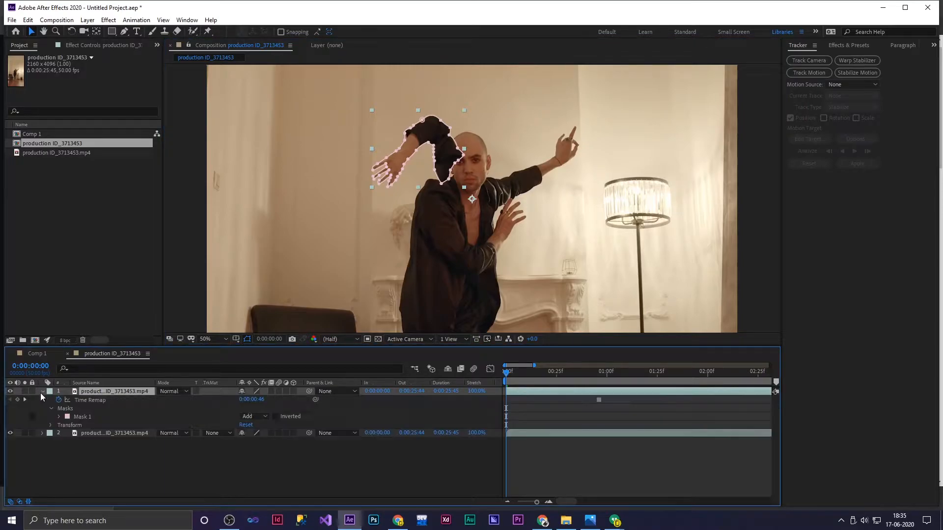
pyautogui.click(51, 426)
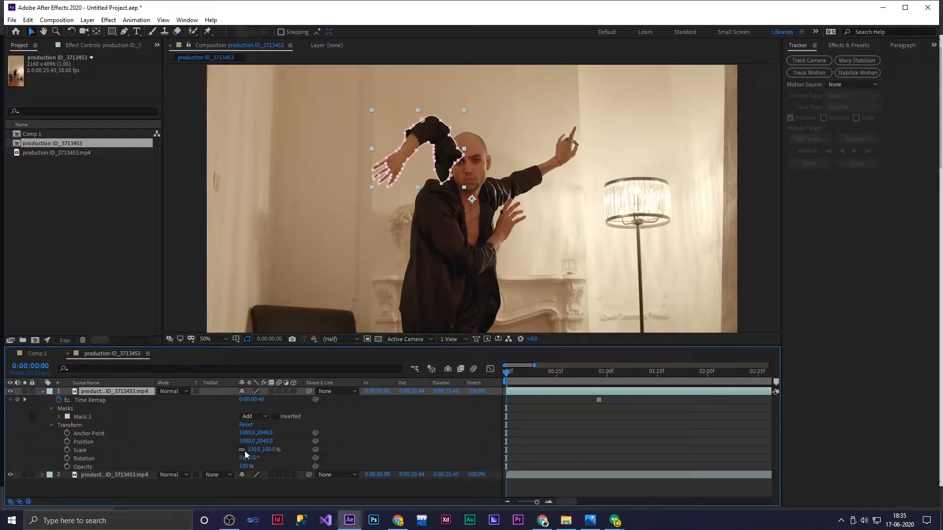
pyautogui.click(281, 438)
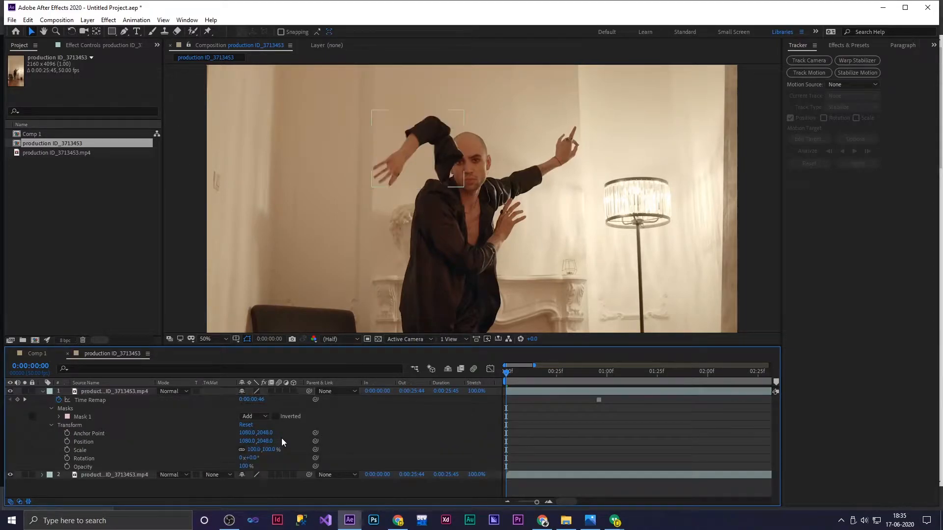
pyautogui.press('Return')
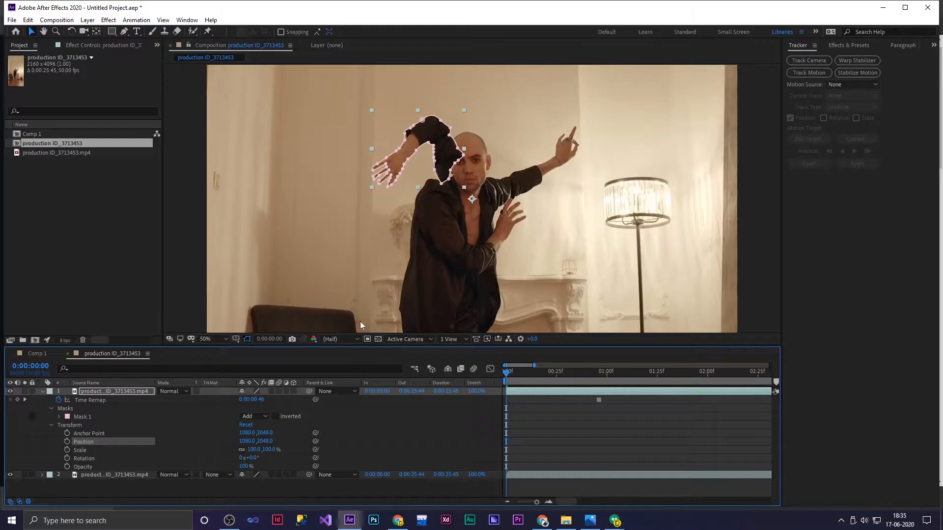
pyautogui.moveTo(510, 373); pyautogui.dragTo(600, 386)
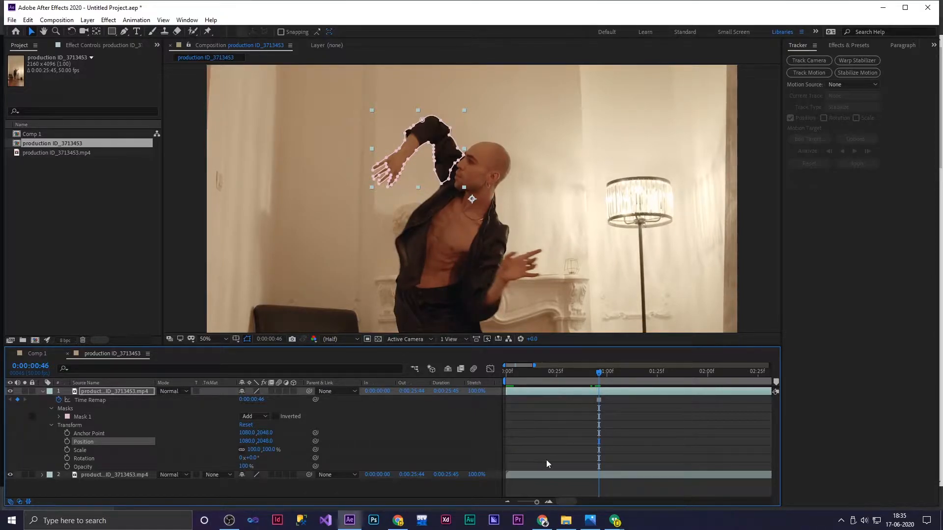
pyautogui.click(67, 441)
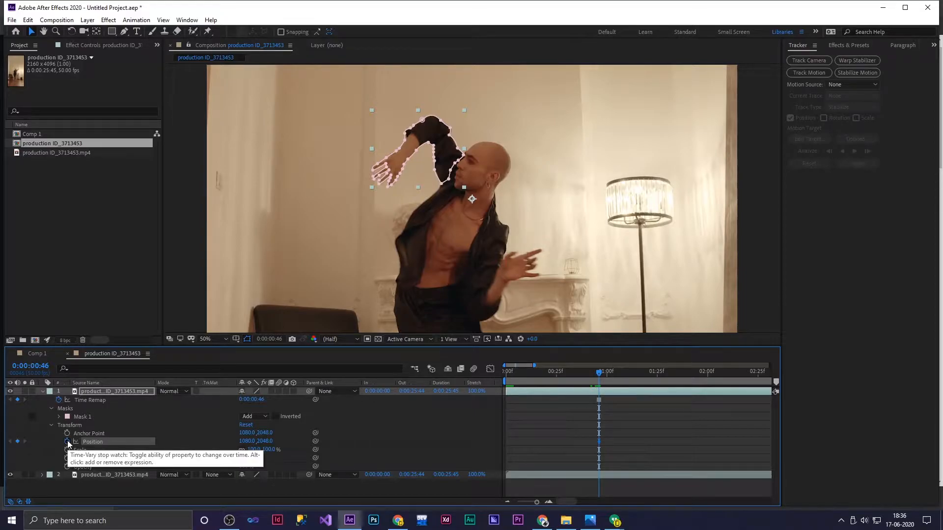
# - At 0:00:00:00, move the arm off the frame's left side to Position 26.0, 2048.0 and preview its slide-in
pyautogui.click(594, 375)
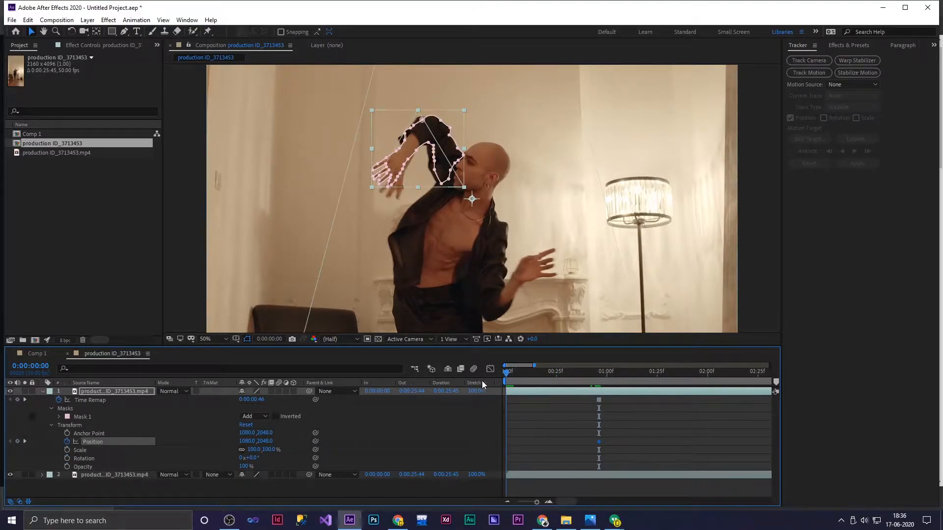
pyautogui.press('Home')
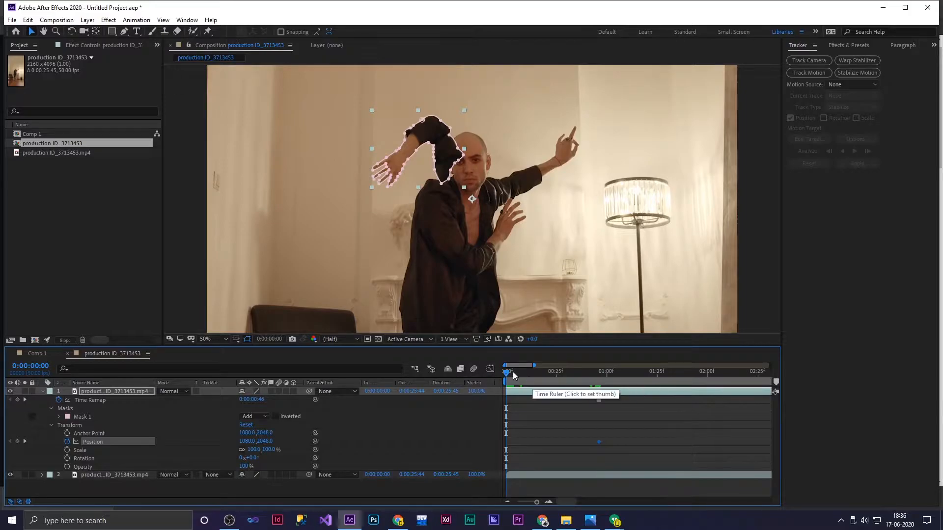
pyautogui.moveTo(446, 159); pyautogui.dragTo(185, 147)
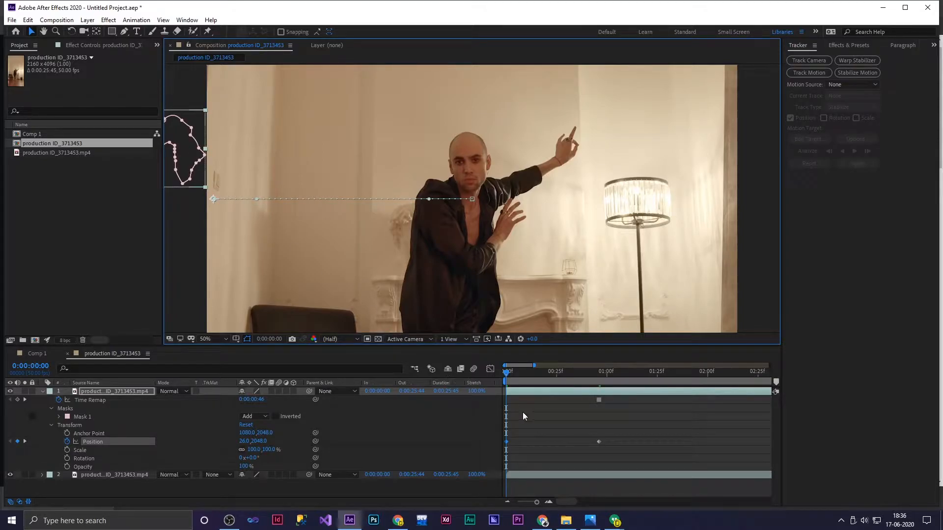
pyautogui.press('space')
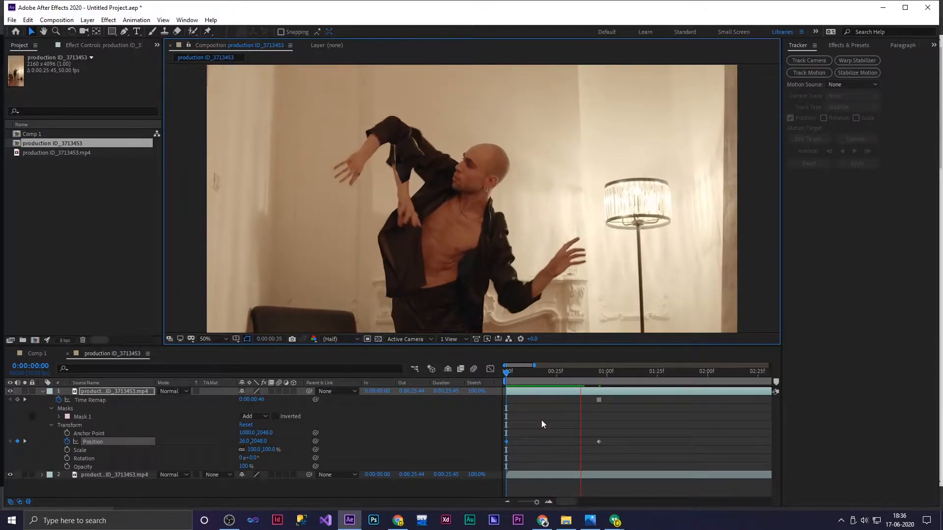
pyautogui.press('space')
# - Trim the frozen arm layer's end to 0:00:00:48 and preview the opening of the composition
pyautogui.moveTo(636, 374); pyautogui.dragTo(599, 374)
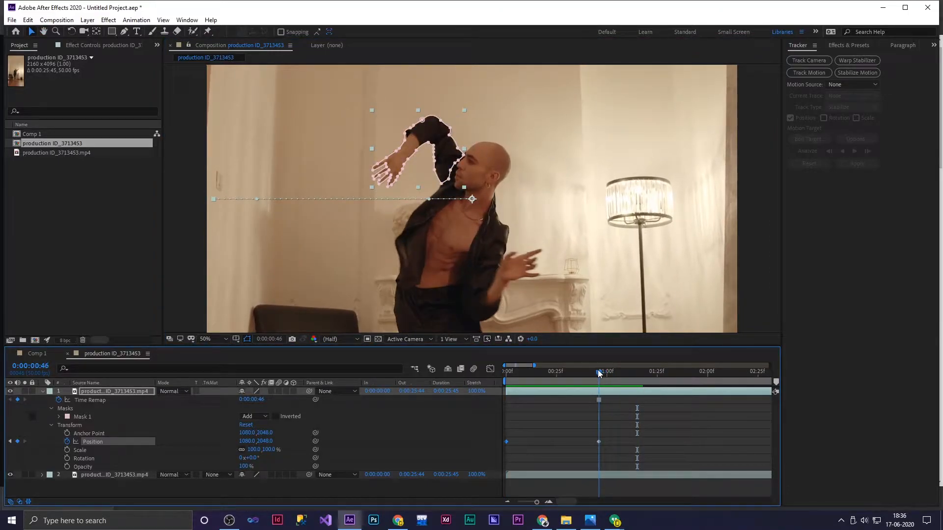
pyautogui.moveTo(537, 505); pyautogui.dragTo(517, 503)
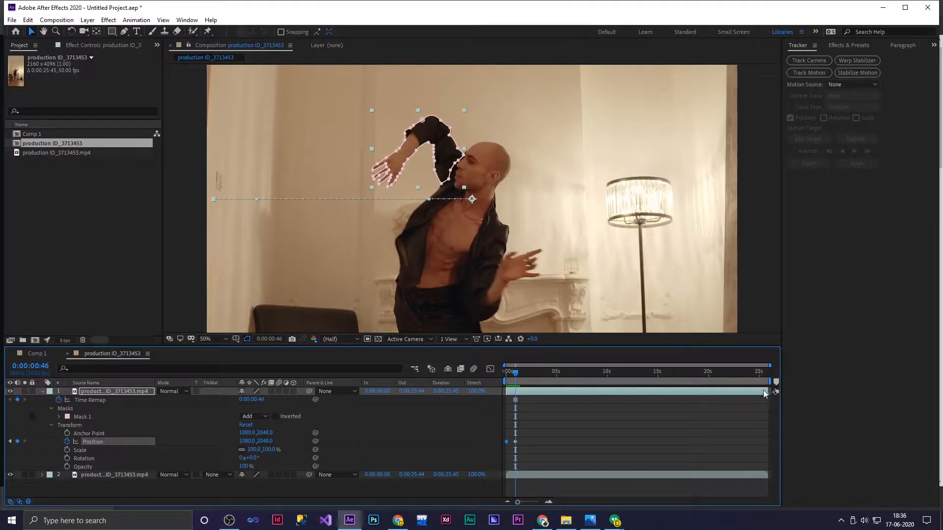
pyautogui.moveTo(767, 391); pyautogui.dragTo(507, 375)
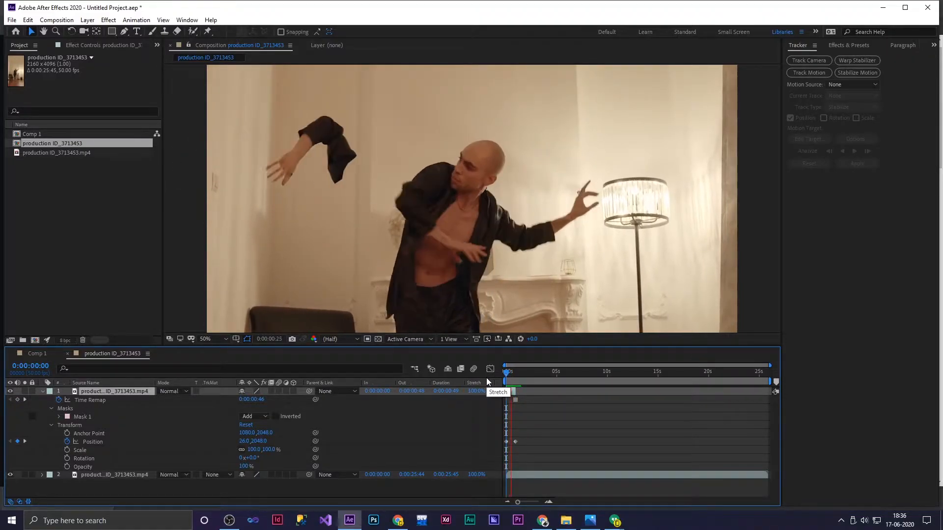
pyautogui.press('space')
pyautogui.click(527, 381)
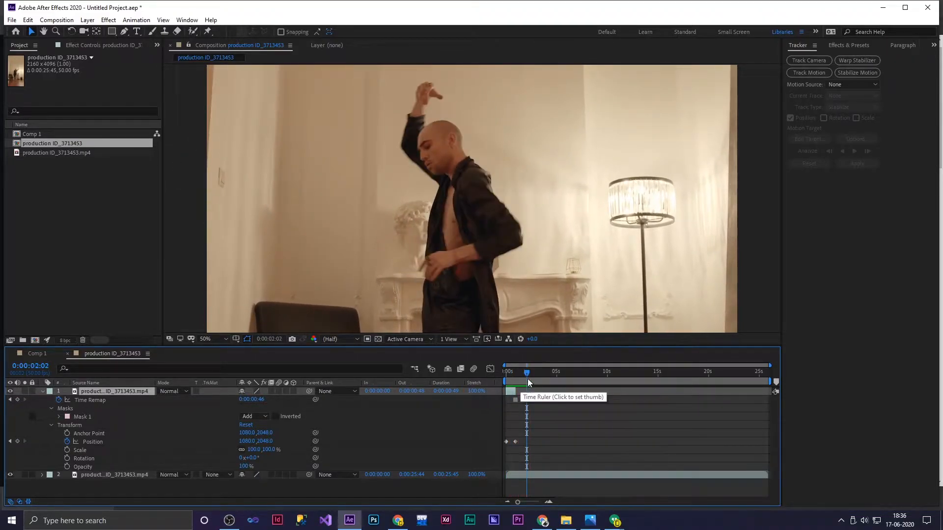
pyautogui.moveTo(529, 381); pyautogui.dragTo(467, 373)
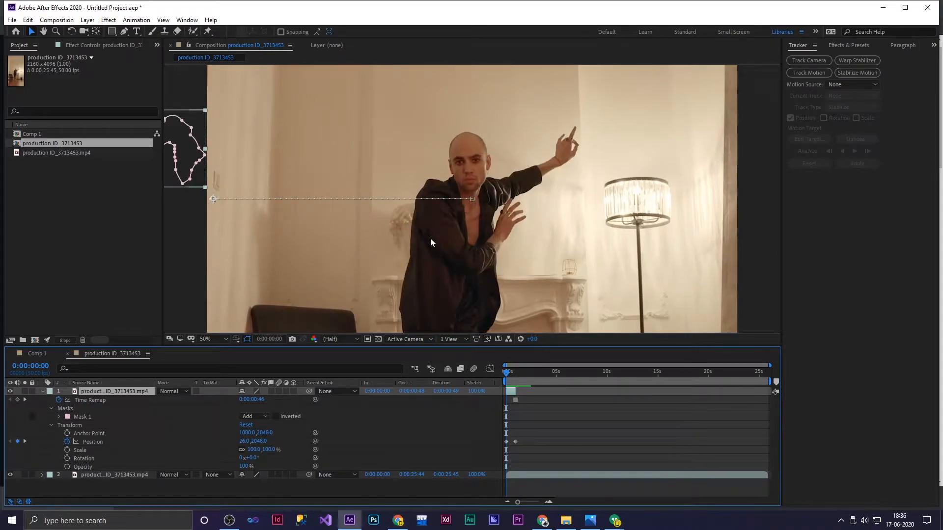
pyautogui.click(349, 337)
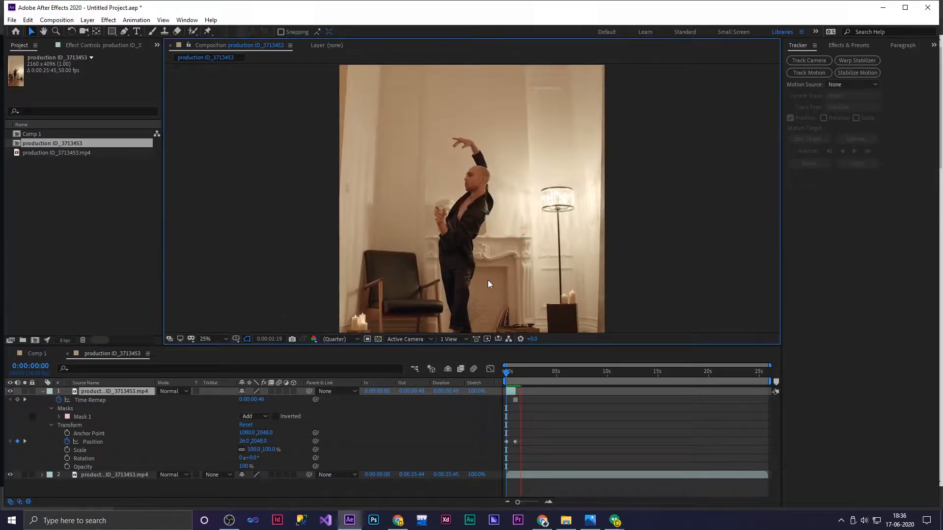
pyautogui.press('space')
pyautogui.click(508, 381)
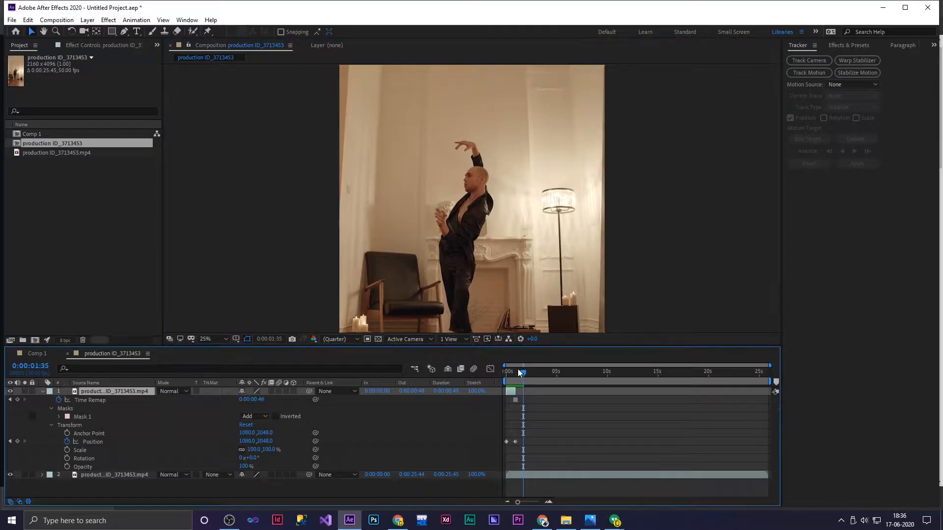
# - Play through the dance around 0:00:07 to choose the next pose and set the current time to 0:00:08:03
pyautogui.moveTo(523, 377); pyautogui.dragTo(587, 377)
pyautogui.press('space')
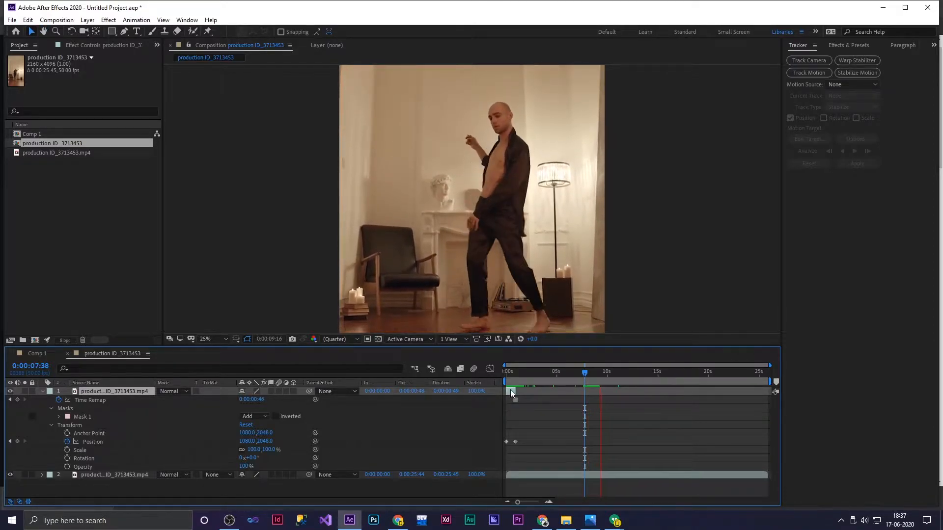
pyautogui.press('space')
pyautogui.moveTo(585, 372); pyautogui.dragTo(587, 375)
pyautogui.press('space')
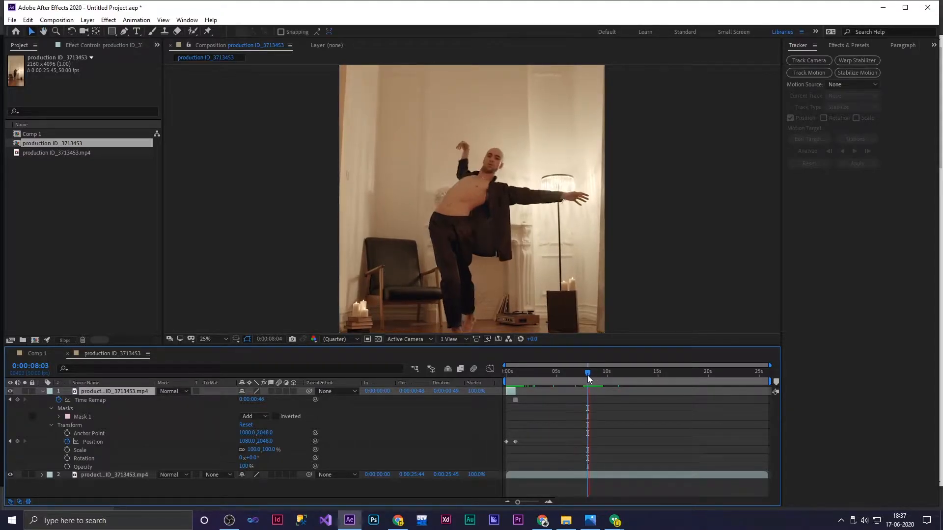
pyautogui.press('space')
pyautogui.click(573, 377)
pyautogui.press('space')
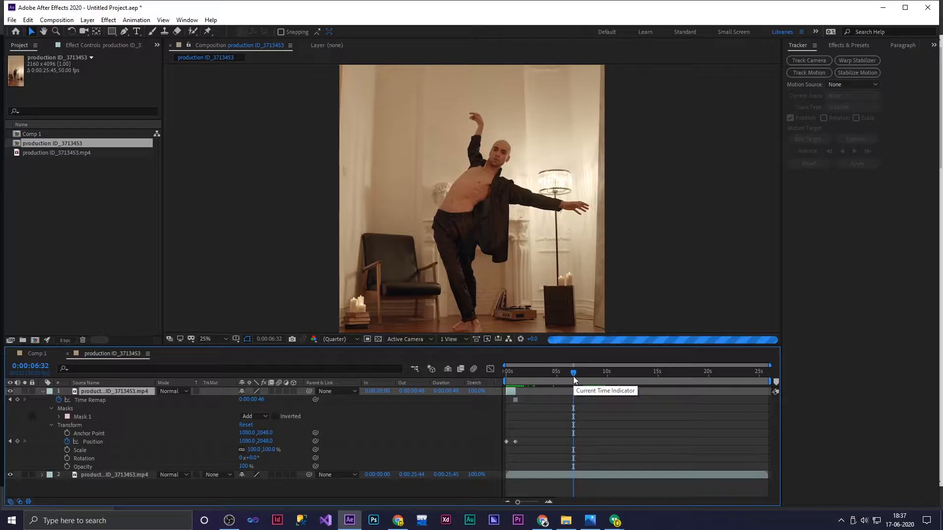
pyautogui.press('space')
pyautogui.press('space')
pyautogui.press('space')
pyautogui.click(585, 373)
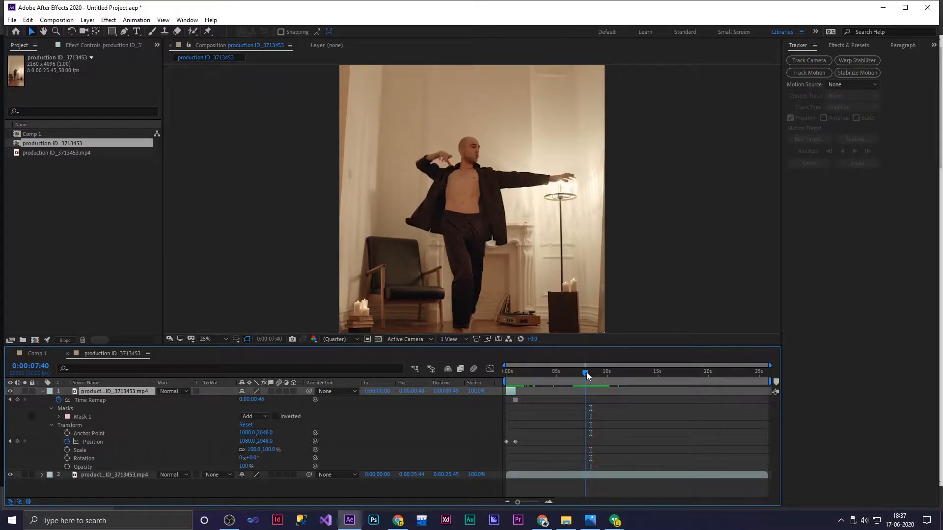
pyautogui.moveTo(586, 372); pyautogui.dragTo(588, 372)
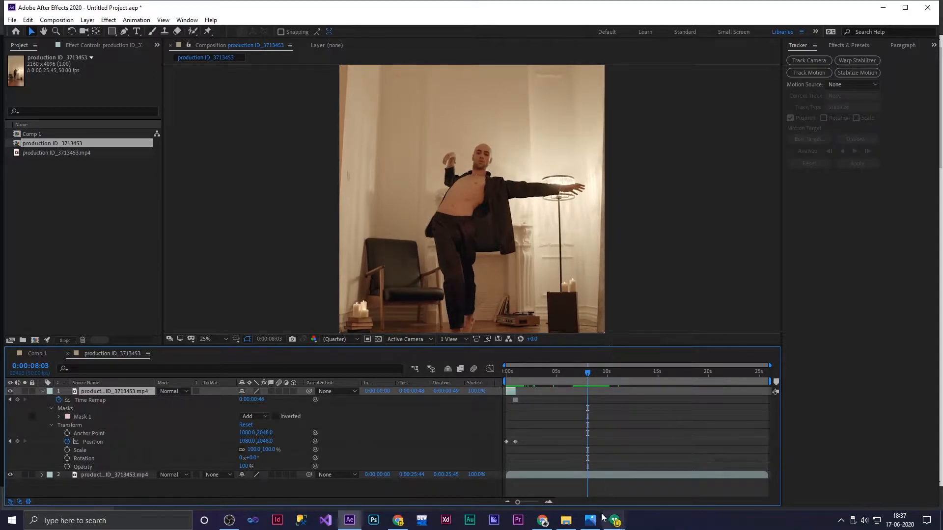
# - Duplicate the full-length footage layer and freeze the upper copy at 0:00:08:03
pyautogui.click(597, 477)
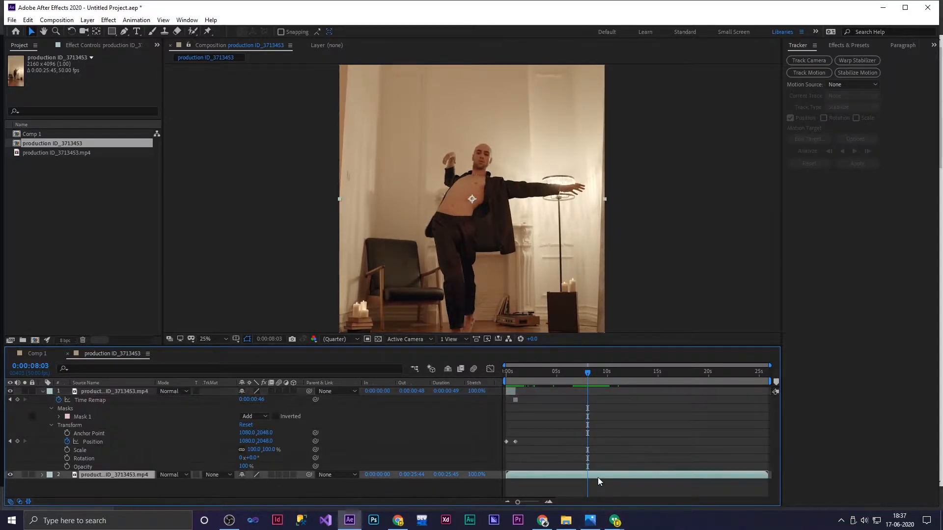
pyautogui.click(42, 392)
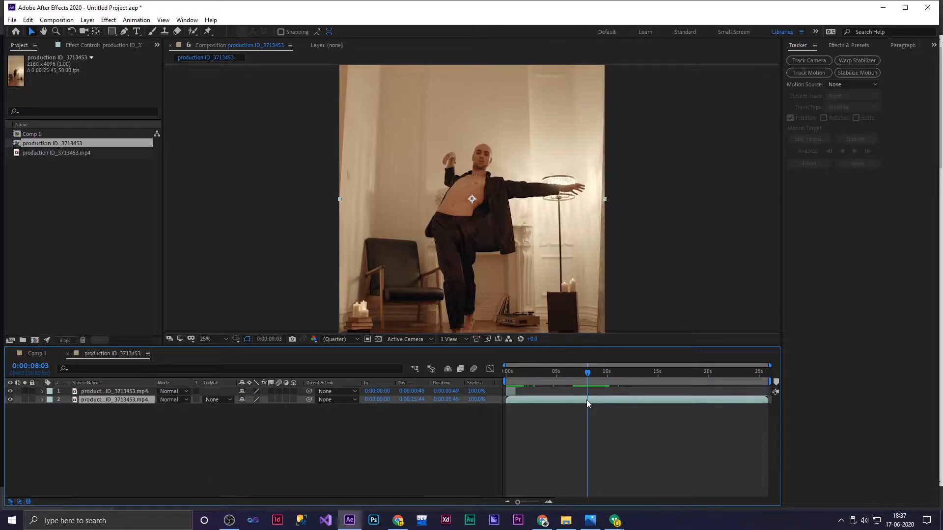
pyautogui.hotkey('ctrl', 'd')
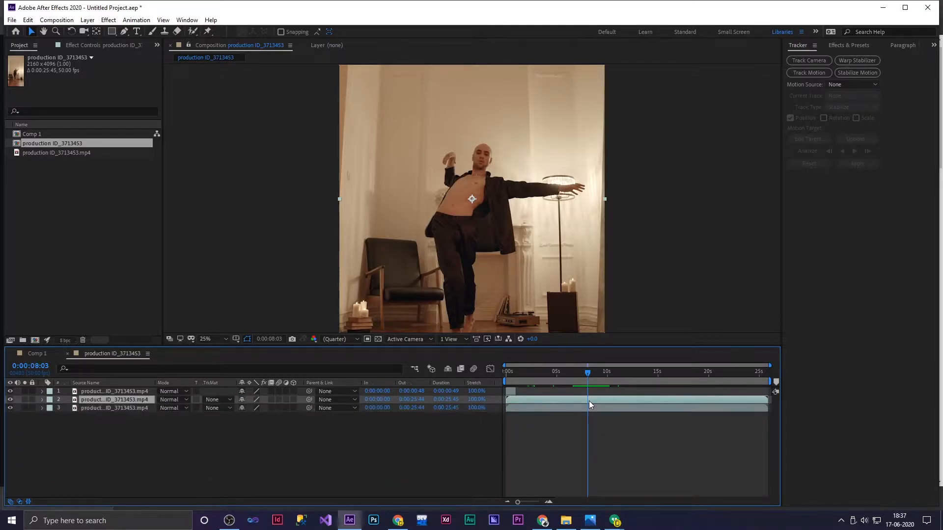
pyautogui.rightClick(112, 399)
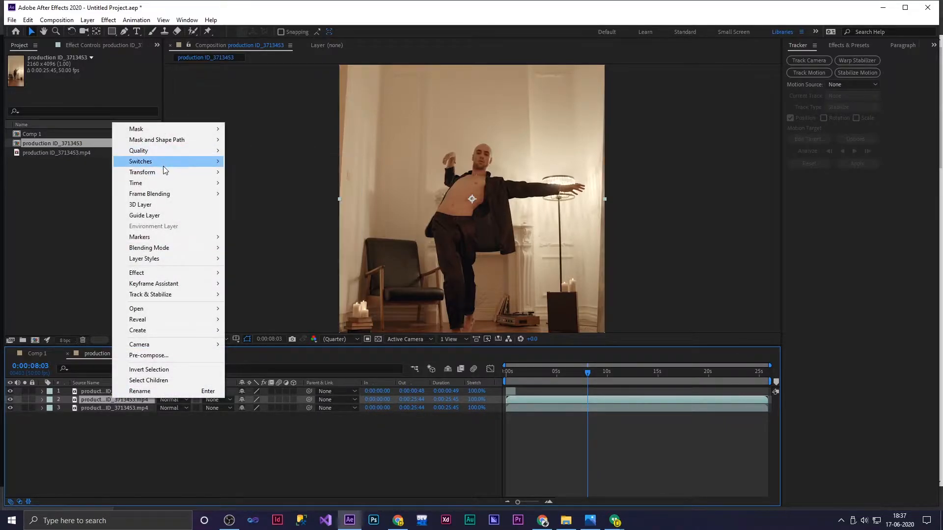
pyautogui.moveTo(166, 183)
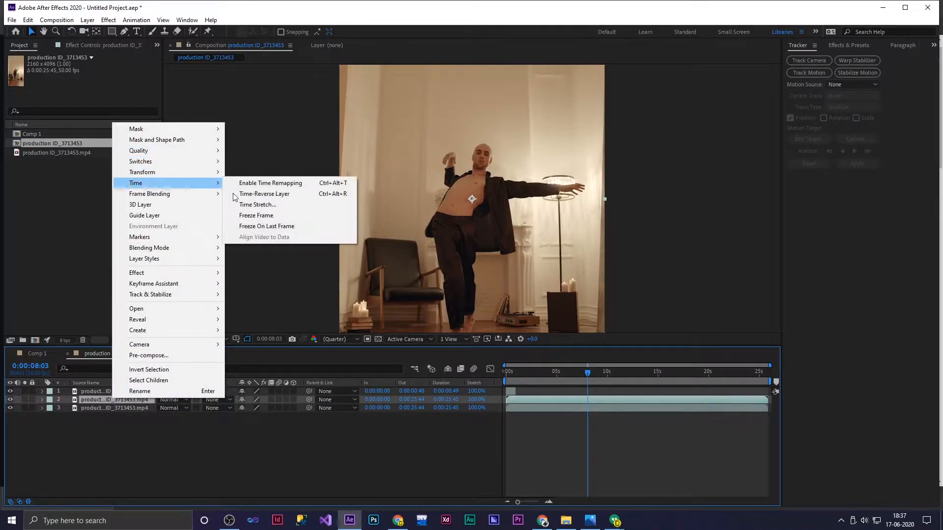
pyautogui.click(270, 215)
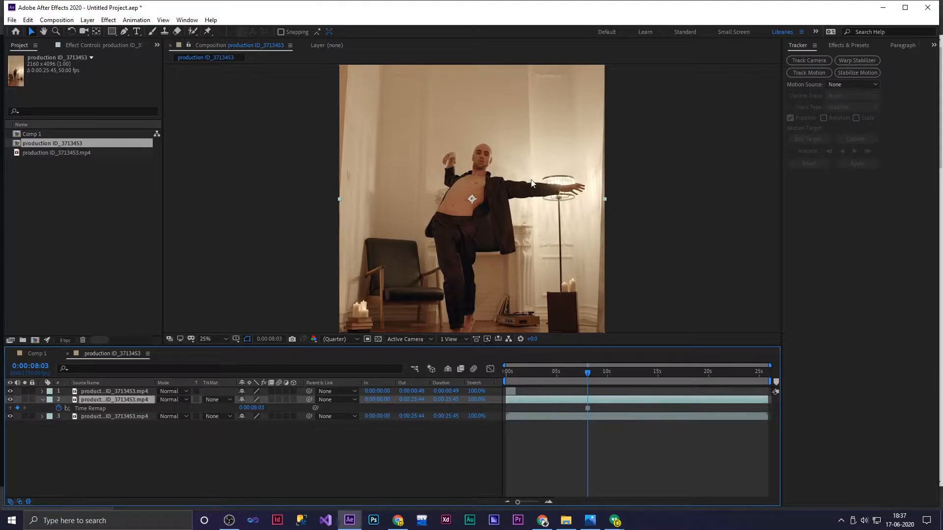
# - Start a Pen tool mask on the frozen copy, tracing the outstretched arm's upper sleeve edge from the shoulder toward the cuff
pyautogui.press('.')
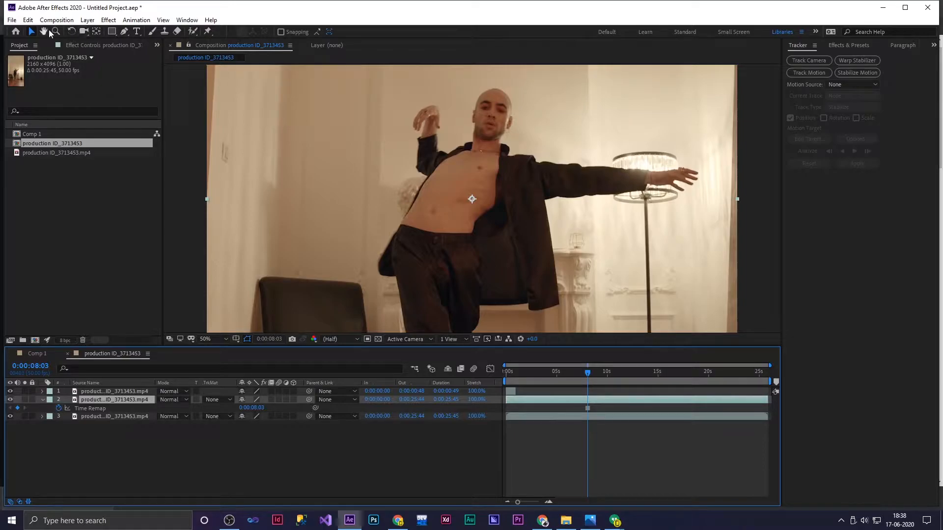
pyautogui.click(124, 32)
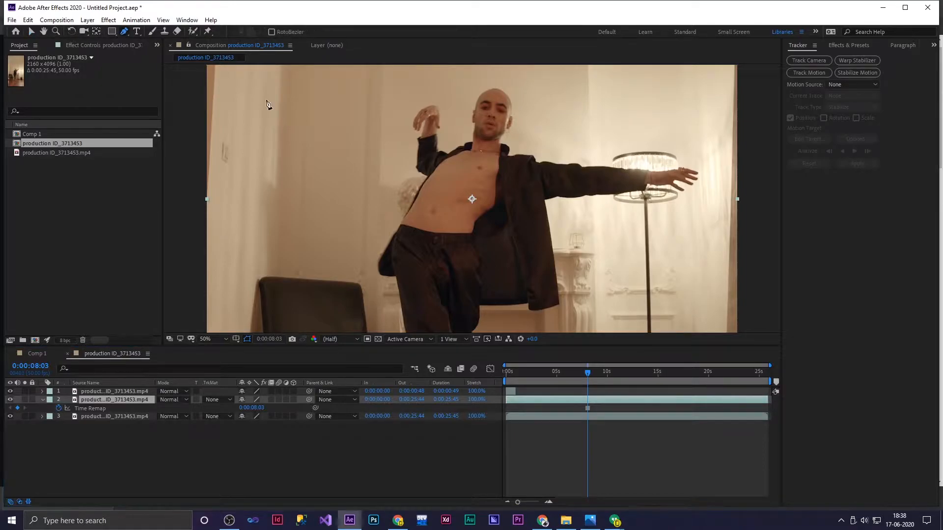
pyautogui.click(539, 163)
pyautogui.click(553, 161)
pyautogui.click(560, 168)
pyautogui.moveTo(561, 169); pyautogui.dragTo(562, 170)
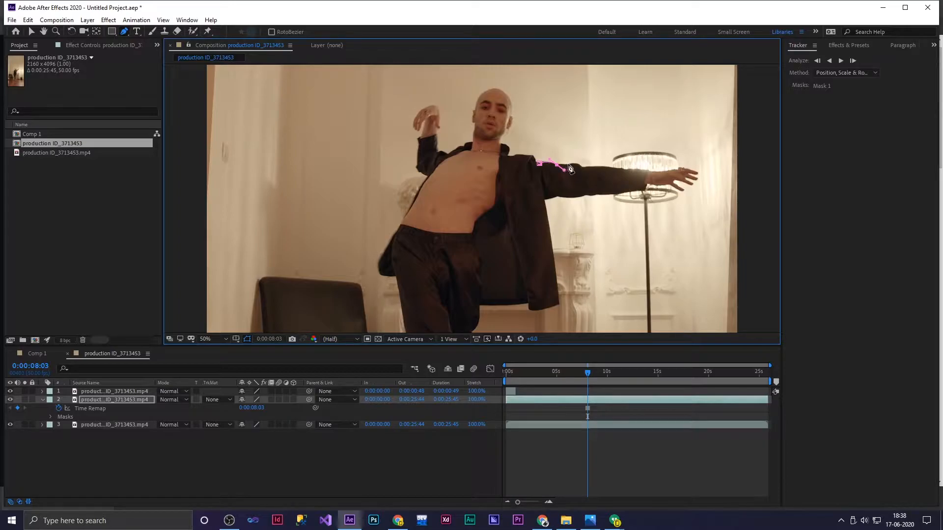
pyautogui.click(568, 165)
pyautogui.click(581, 166)
pyautogui.moveTo(619, 167); pyautogui.dragTo(631, 171)
pyautogui.moveTo(628, 175); pyautogui.dragTo(621, 171)
pyautogui.click(656, 167)
pyautogui.hotkey('ctrl', 'z')
pyautogui.hotkey('ctrl', 'z')
# - Continue the arm mask along the cuff, wrist and upper edge of the hand toward the fingertips
pyautogui.click(627, 172)
pyautogui.click(656, 172)
pyautogui.click(663, 171)
pyautogui.click(683, 168)
# - Continue the arm mask around the tip of the uppermost finger and along both sides of the second finger
pyautogui.scroll(3, 696, 180)
pyautogui.press('space')
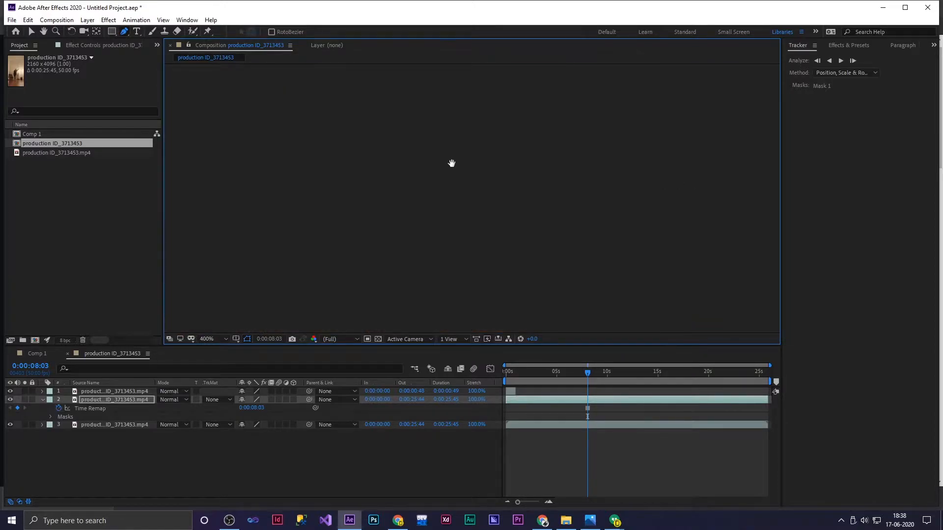
pyautogui.scroll(-4, 568, 208)
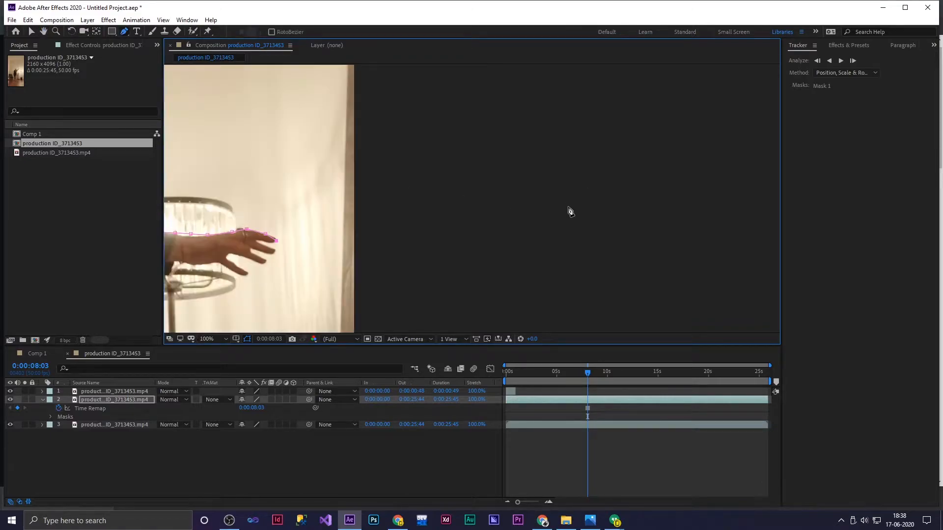
pyautogui.moveTo(635, 201); pyautogui.dragTo(638, 201)
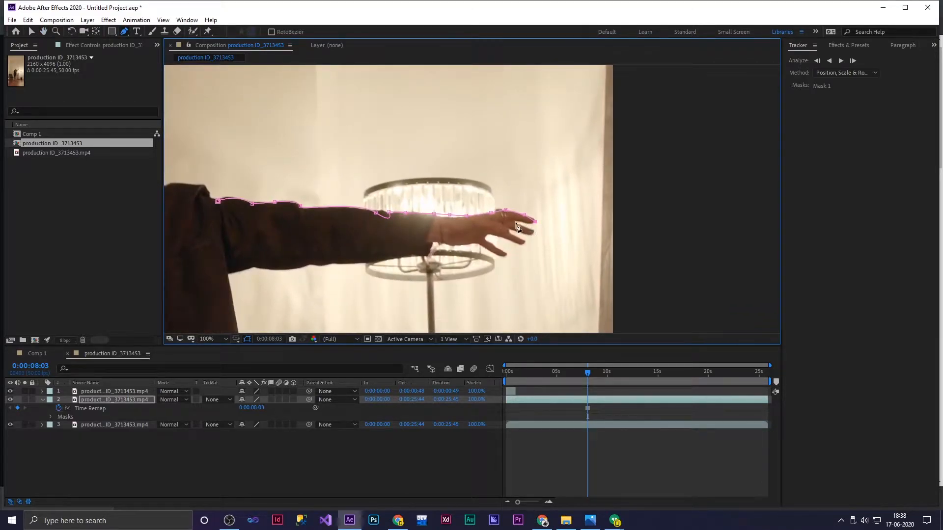
pyautogui.moveTo(503, 216); pyautogui.dragTo(502, 216)
pyautogui.scroll(2, 535, 233)
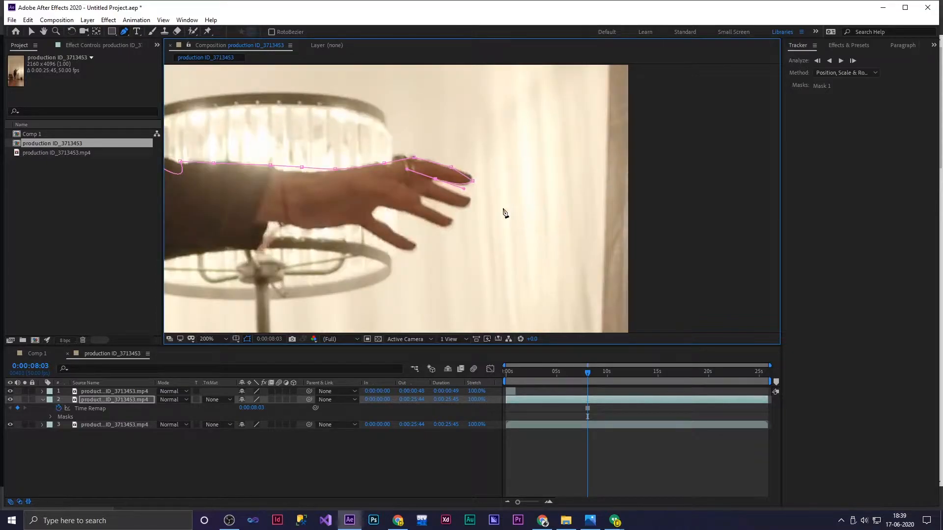
pyautogui.click(469, 196)
pyautogui.moveTo(422, 196); pyautogui.dragTo(369, 168)
# - Trace the mask around the third finger and the lowest finger back to the palm
pyautogui.click(453, 219)
pyautogui.moveTo(428, 221); pyautogui.dragTo(393, 232)
pyautogui.click(379, 208)
pyautogui.click(414, 249)
pyautogui.click(391, 248)
pyautogui.click(367, 229)
# - Continue the mask along the underside of the palm and wrist to the lower corner of the cuff
pyautogui.click(354, 226)
pyautogui.click(337, 229)
pyautogui.click(320, 232)
pyautogui.click(300, 230)
pyautogui.click(285, 228)
pyautogui.click(274, 226)
pyautogui.click(264, 235)
pyautogui.click(260, 244)
pyautogui.click(255, 249)
# - Trace the sleeve's lower edge from the cuff toward the armpit, bending the curve handles to follow the fabric
pyautogui.moveTo(251, 253); pyautogui.dragTo(422, 233)
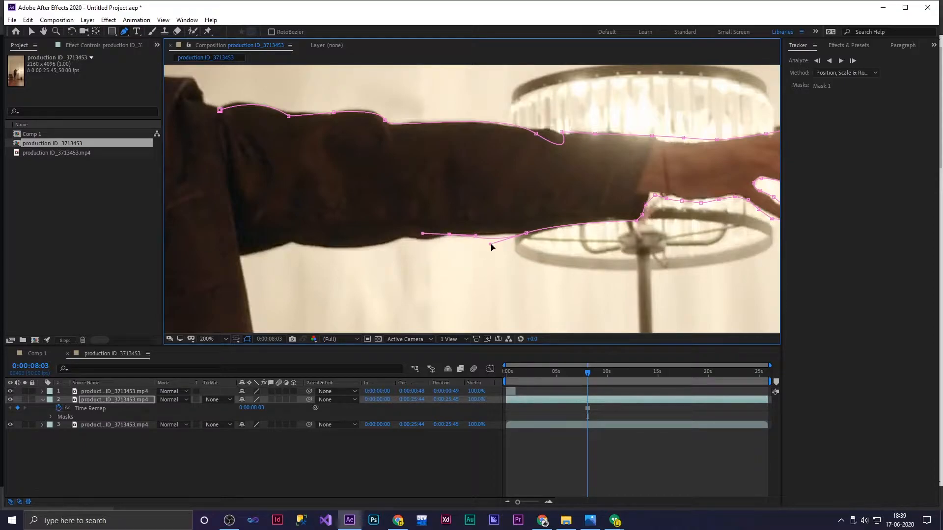
pyautogui.moveTo(490, 244); pyautogui.dragTo(484, 240)
pyautogui.moveTo(406, 236); pyautogui.dragTo(424, 242)
pyautogui.moveTo(292, 242); pyautogui.dragTo(282, 230)
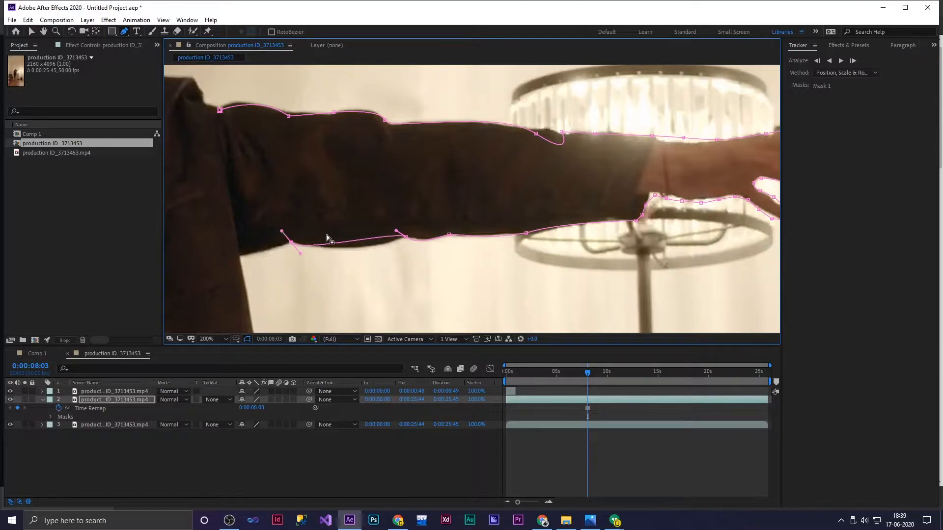
pyautogui.moveTo(397, 234); pyautogui.dragTo(379, 254)
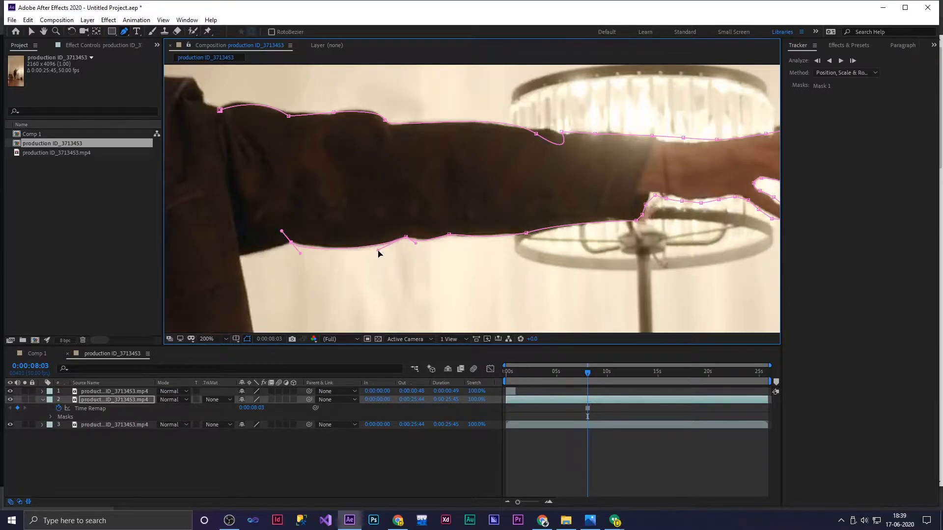
# - Bring the mask from the armpit up across the shoulder and close it at its starting point
pyautogui.click(240, 256)
pyautogui.moveTo(282, 232); pyautogui.dragTo(274, 254)
pyautogui.click(223, 156)
pyautogui.click(218, 134)
pyautogui.moveTo(220, 111); pyautogui.dragTo(254, 91)
# - Adjust the mask points and handles along the sleeve's upper edge and wrist to fit the arm's outline
pyautogui.moveTo(385, 120); pyautogui.dragTo(383, 119)
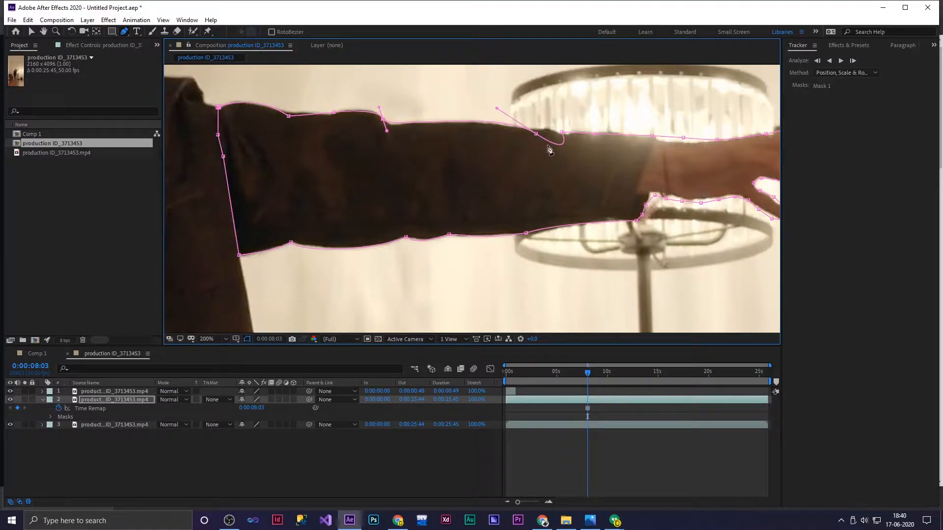
pyautogui.moveTo(561, 133); pyautogui.dragTo(489, 124)
pyautogui.moveTo(387, 131); pyautogui.dragTo(395, 130)
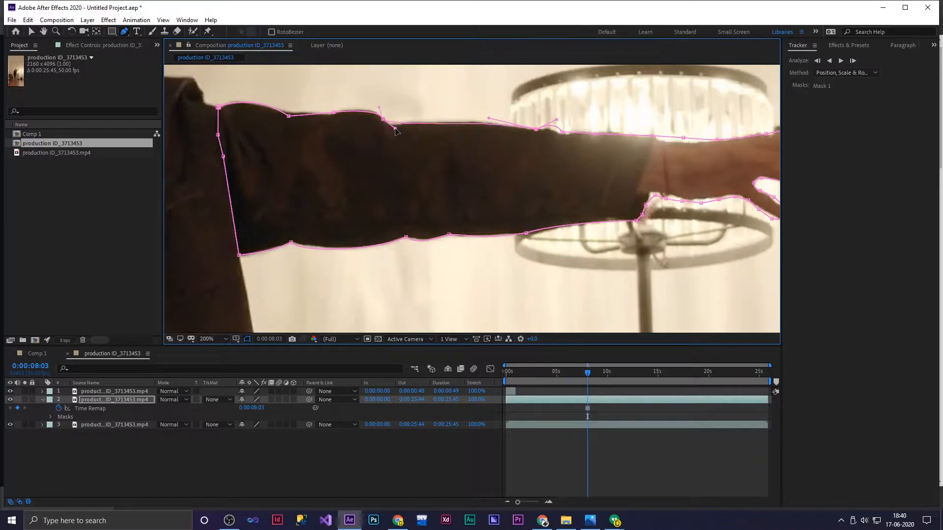
pyautogui.moveTo(558, 122); pyautogui.dragTo(554, 129)
pyautogui.moveTo(682, 137); pyautogui.dragTo(677, 141)
pyautogui.click(652, 134)
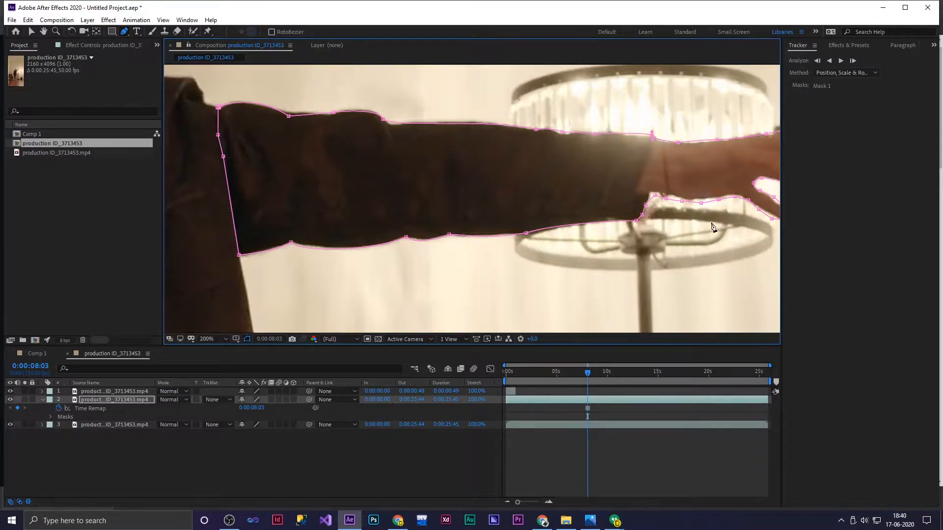
# - Trim the end of the frozen arm layer to just after 0:00:08:03 and return the current time to 0:00:00:00
pyautogui.press(',')
pyautogui.press(',')
pyautogui.press(',')
pyautogui.press(',')
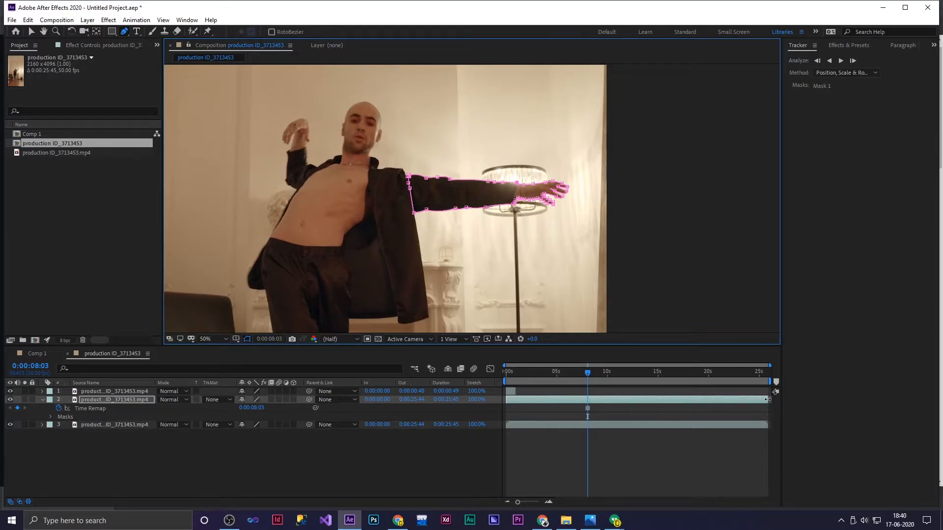
pyautogui.moveTo(767, 399); pyautogui.dragTo(489, 382)
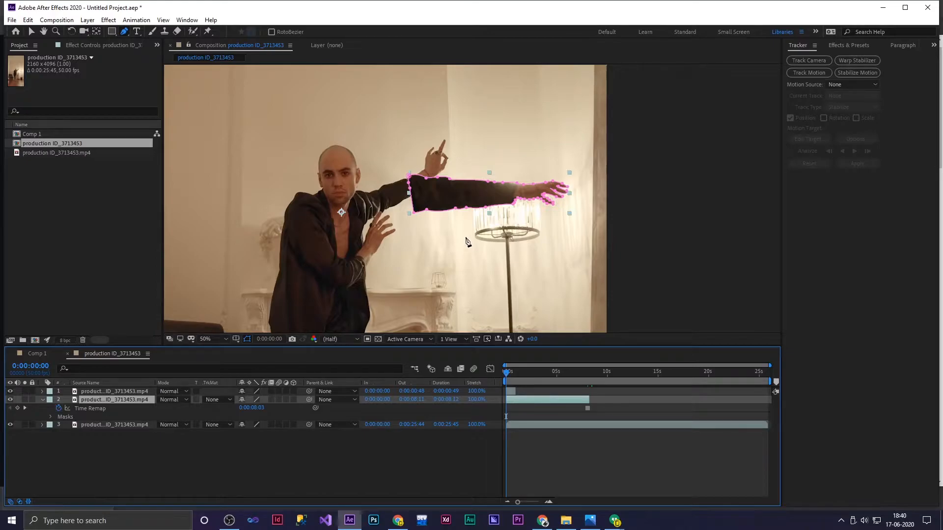
# - Preview the masked arm from the beginning and trim the frozen layer's start to about 0:00:01:32
pyautogui.press('space')
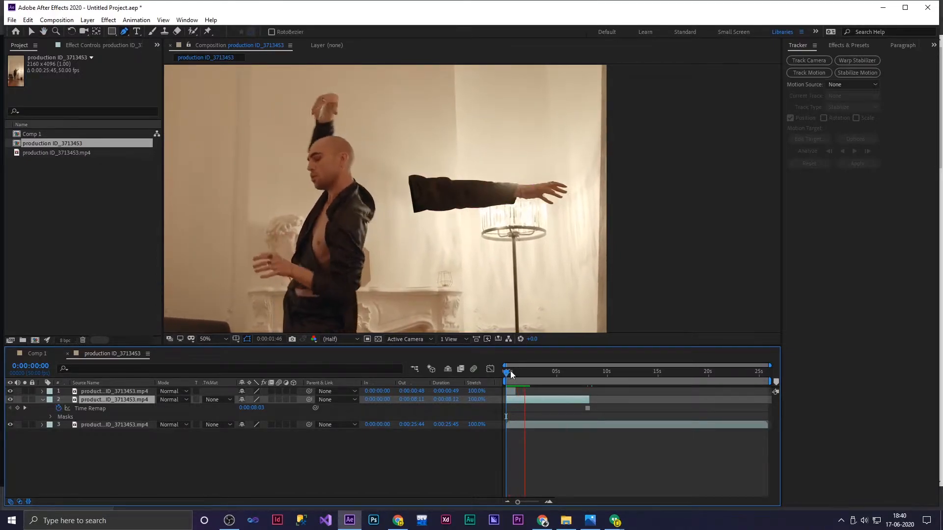
pyautogui.press('space')
pyautogui.click(516, 372)
pyautogui.moveTo(517, 373)
pyautogui.mouseDown()
pyautogui.moveTo(515, 398)
pyautogui.moveTo(522, 379)
pyautogui.mouseUp()
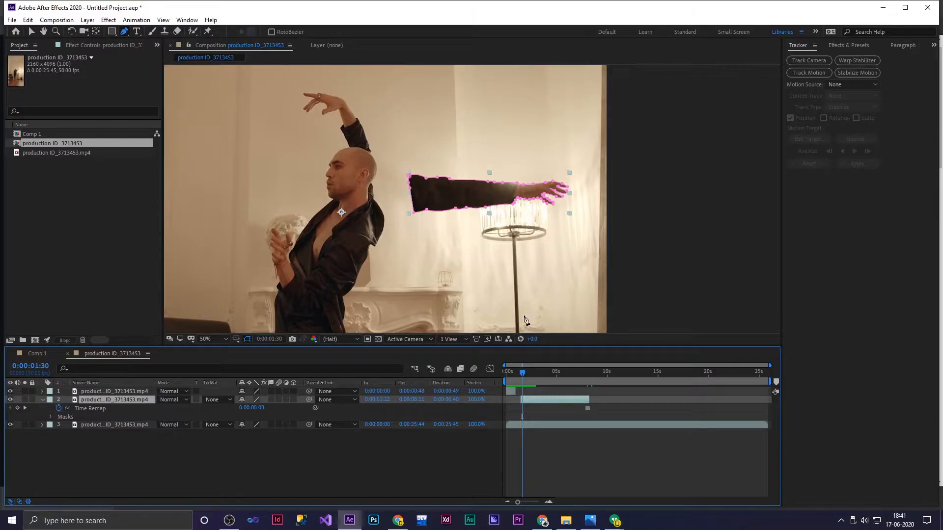
pyautogui.moveTo(525, 376); pyautogui.dragTo(523, 376)
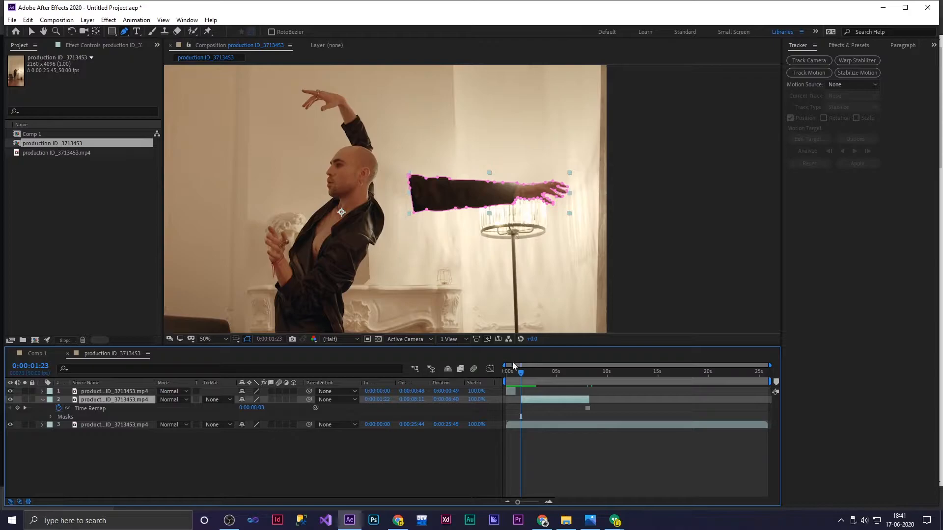
# - Trim the start of the frozen arm layer to about 0:00:06:34 and set the current time to 0:00:06:35
pyautogui.moveTo(521, 374); pyautogui.dragTo(590, 398)
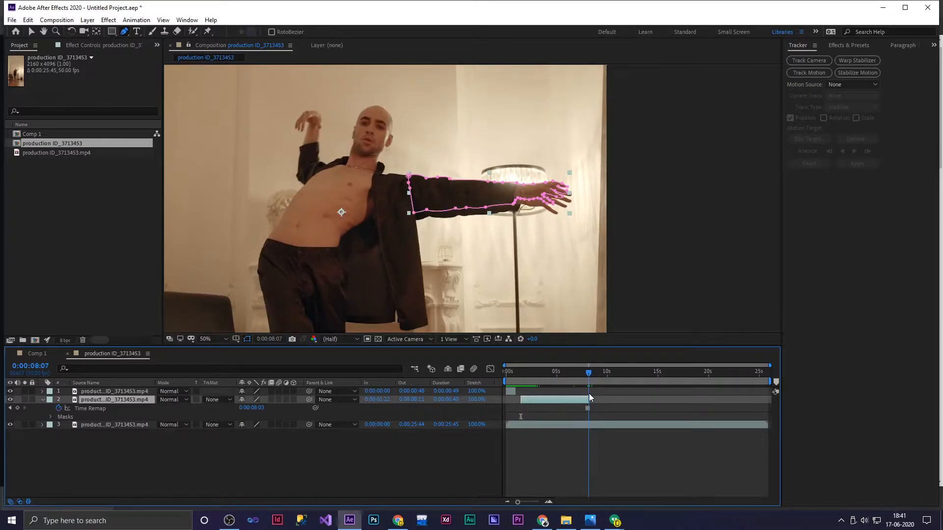
pyautogui.moveTo(590, 398); pyautogui.dragTo(574, 375)
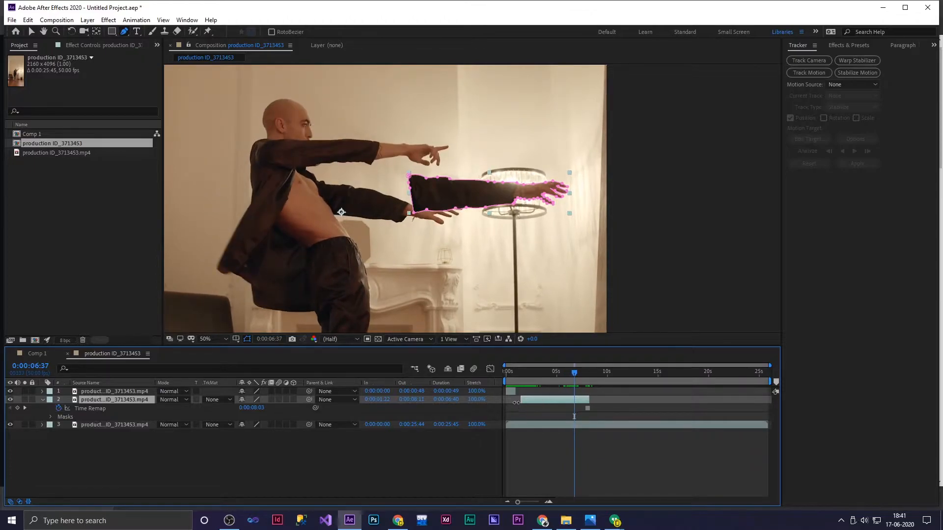
pyautogui.moveTo(521, 399); pyautogui.dragTo(573, 403)
pyautogui.moveTo(574, 375); pyautogui.dragTo(573, 374)
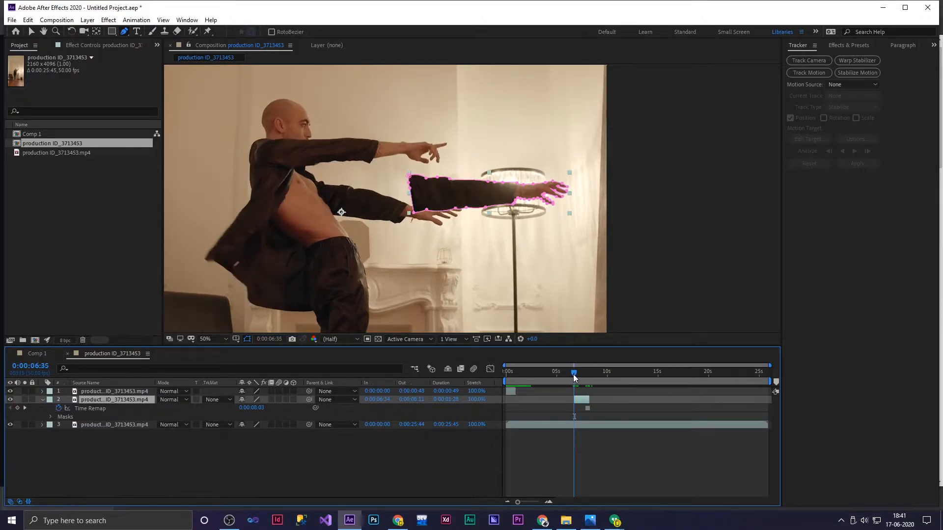
# - Add a Position keyframe to the frozen arm layer at 0:00:08:03
pyautogui.click(42, 400)
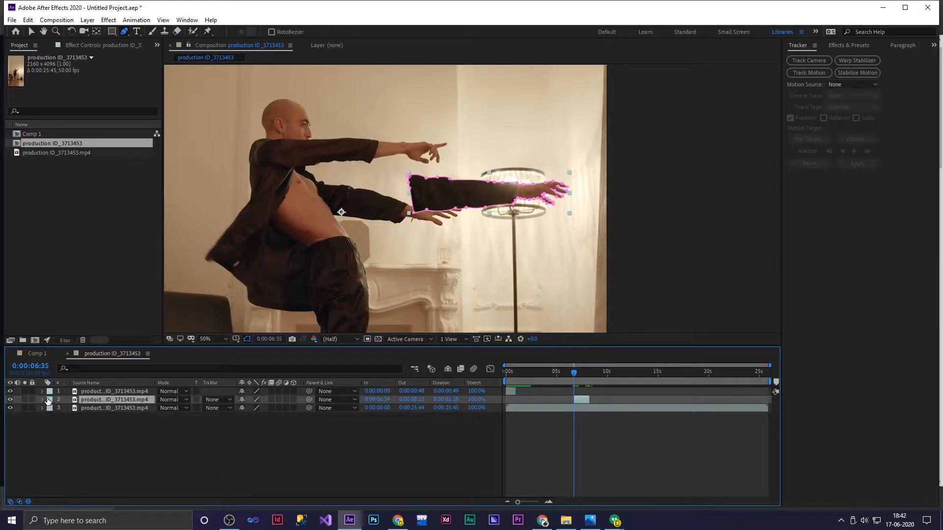
pyautogui.press('p')
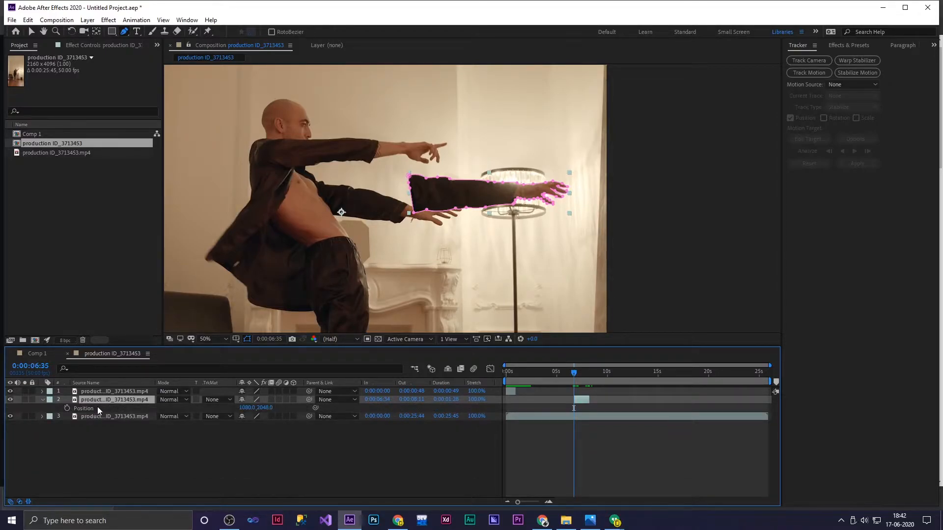
pyautogui.moveTo(574, 376); pyautogui.dragTo(588, 381)
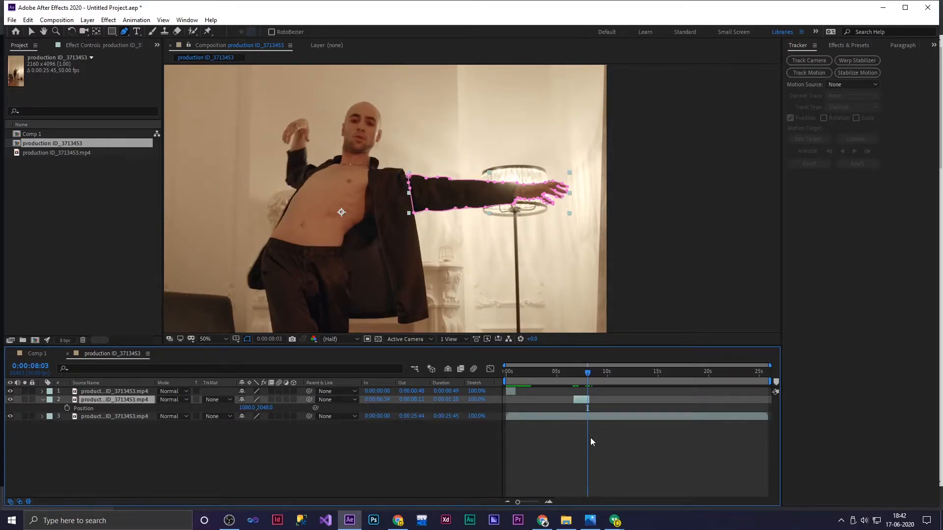
pyautogui.press('.')
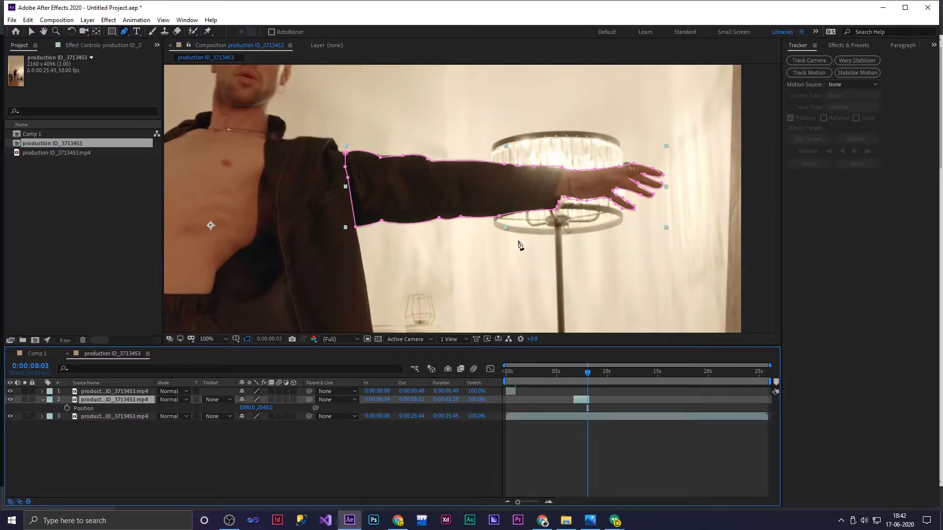
pyautogui.click(68, 410)
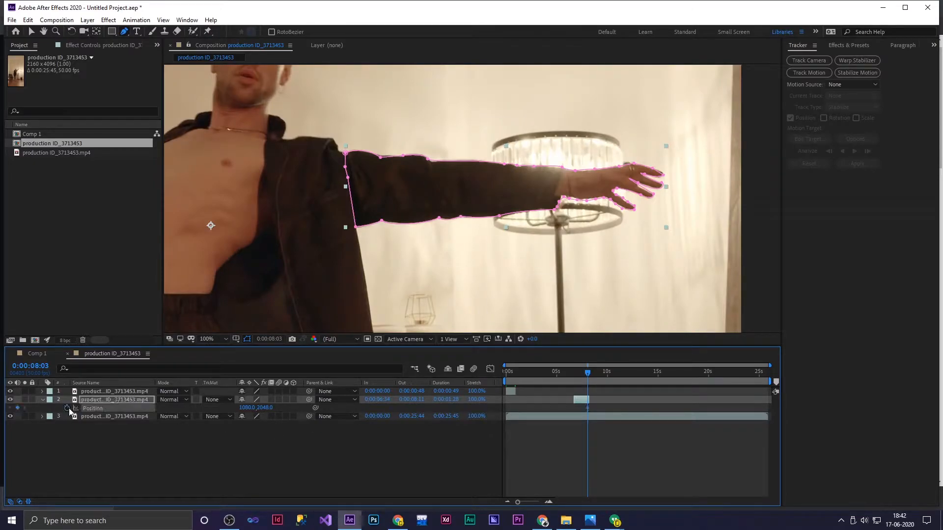
# - At 0:00:06:35, move the frozen arm straight up out of the frame to position 1080, -120
pyautogui.moveTo(588, 374); pyautogui.dragTo(573, 378)
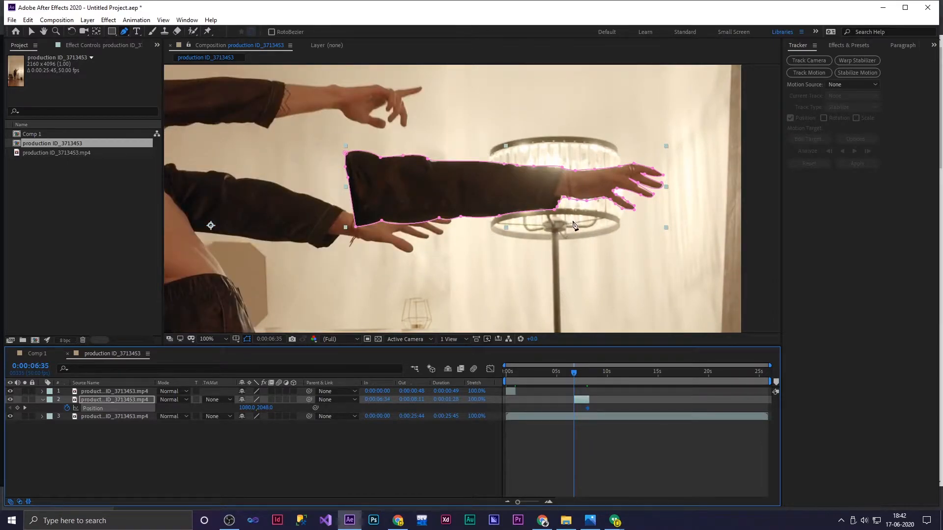
pyautogui.scroll(-6, 574, 226)
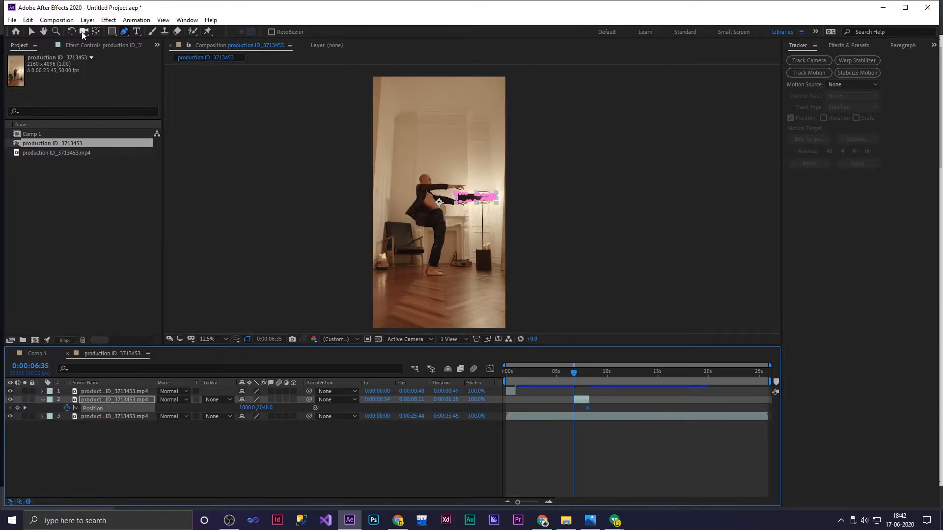
pyautogui.click(32, 31)
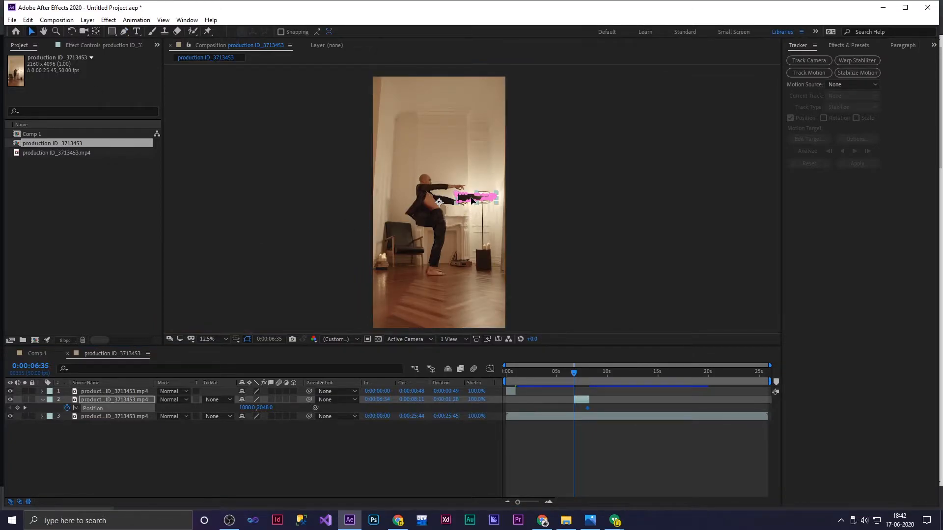
pyautogui.moveTo(472, 201); pyautogui.dragTo(479, 146)
pyautogui.hotkey('ctrl', 'z')
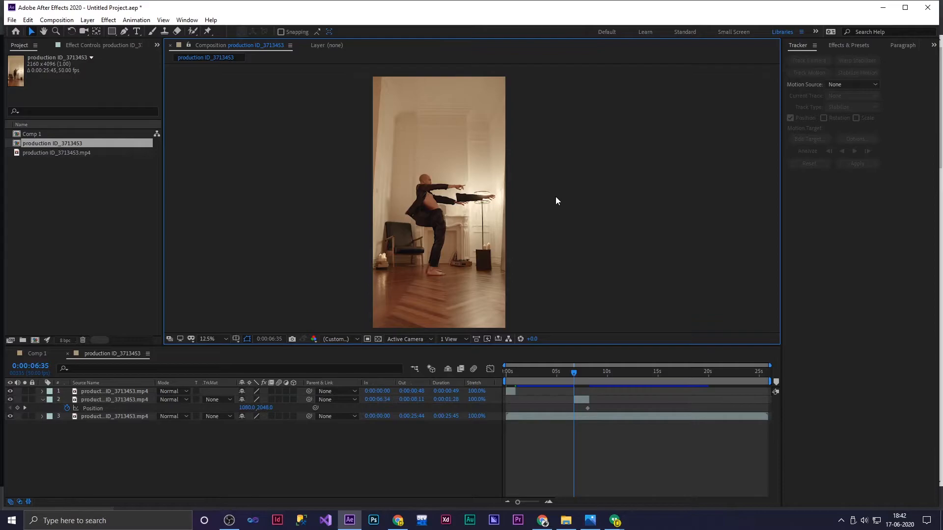
pyautogui.moveTo(471, 198); pyautogui.dragTo(485, 65)
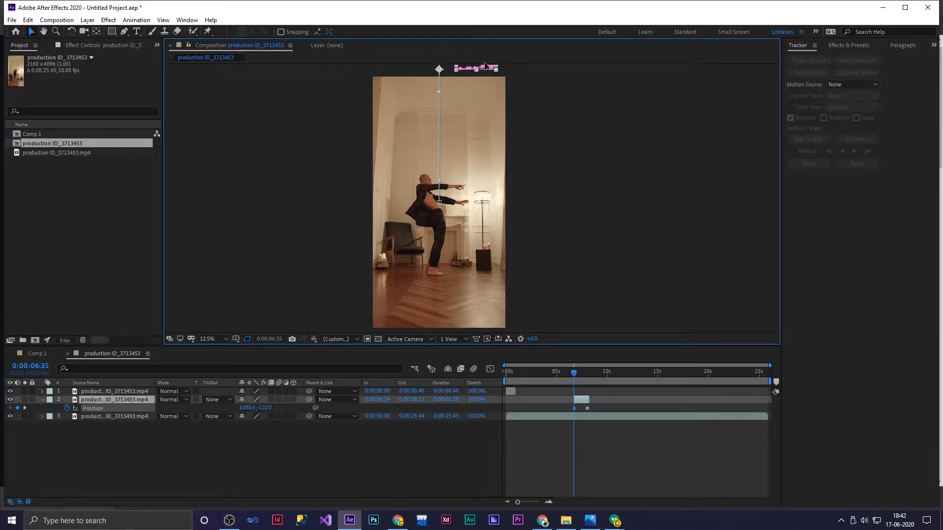
# - Preview the frozen arm sliding down into place between 0:00:06:35 and 0:00:08:03, checking its position near 0:00:07:45
pyautogui.press('space')
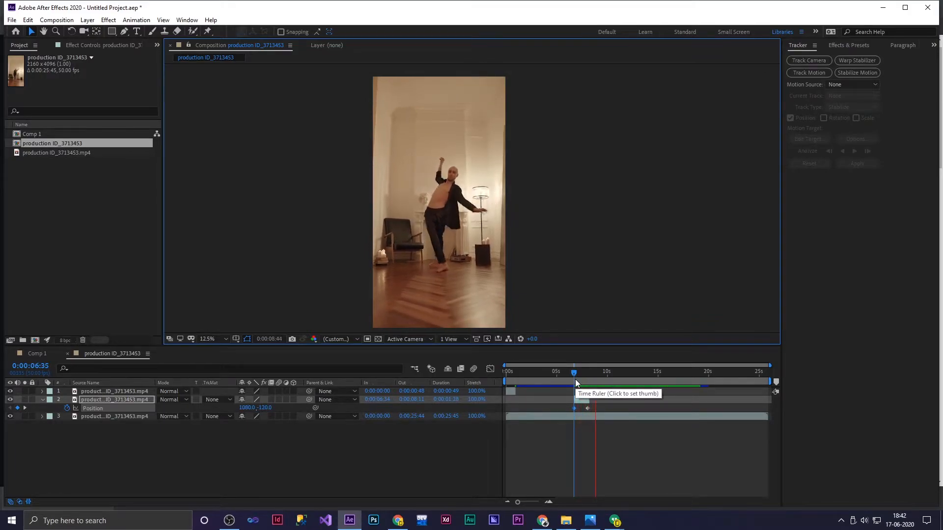
pyautogui.click(597, 371)
pyautogui.moveTo(600, 372); pyautogui.dragTo(578, 372)
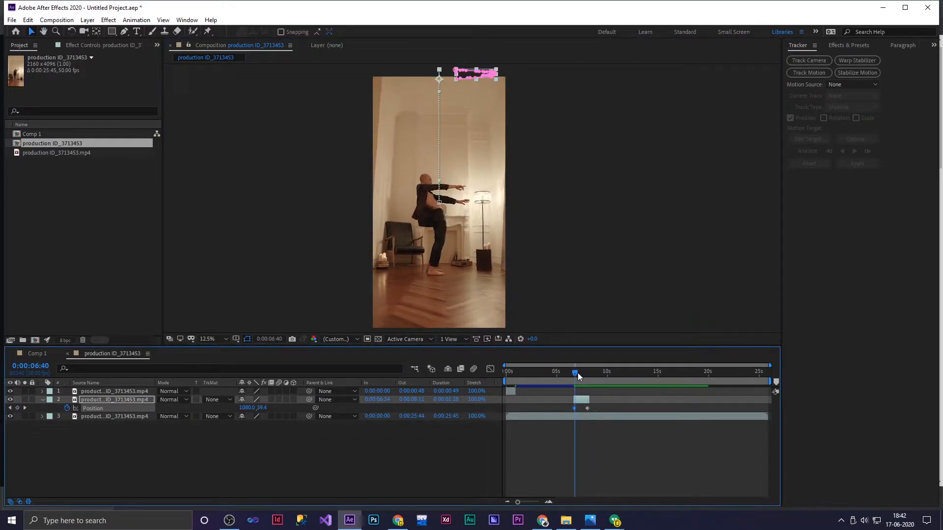
pyautogui.moveTo(519, 501); pyautogui.dragTo(529, 503)
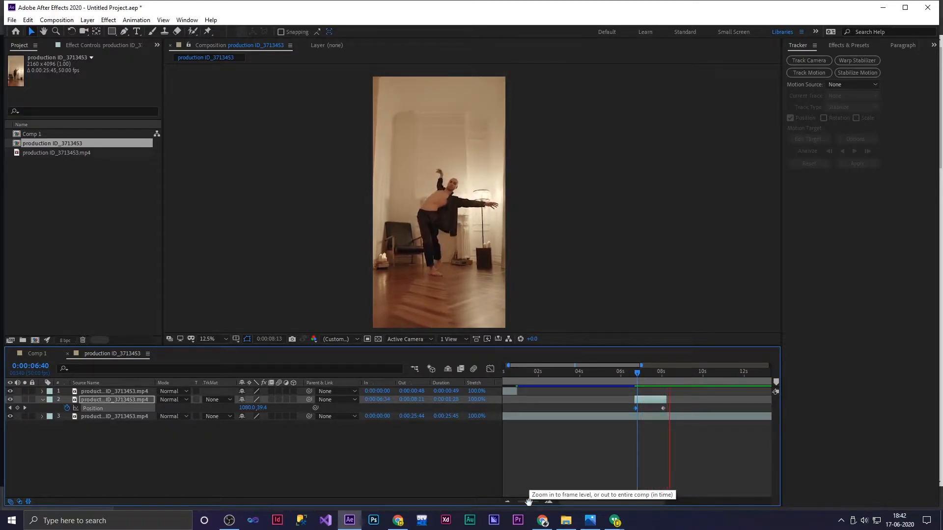
pyautogui.press('space')
pyautogui.moveTo(670, 371)
pyautogui.mouseDown()
pyautogui.moveTo(650, 376)
pyautogui.moveTo(661, 377)
pyautogui.mouseUp()
pyautogui.scroll(5, 482, 280)
pyautogui.scroll(-4, 482, 280)
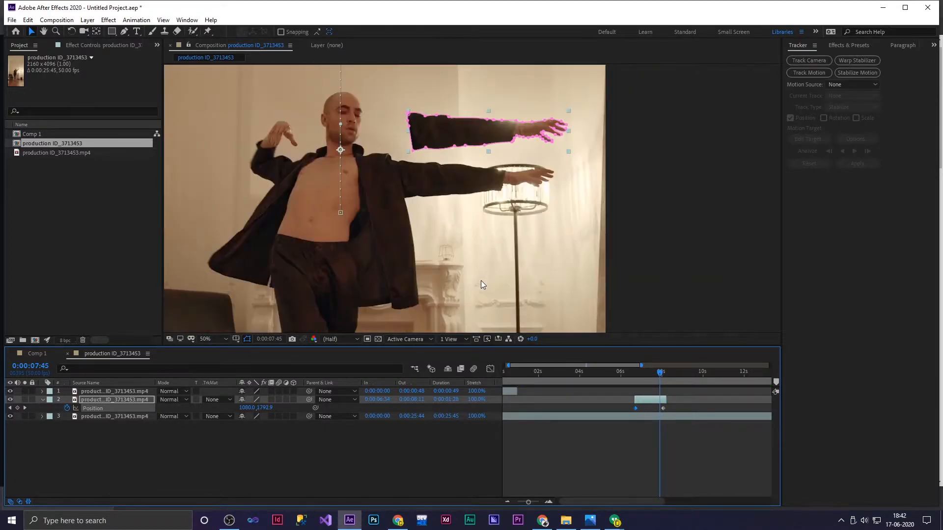
pyautogui.press('space')
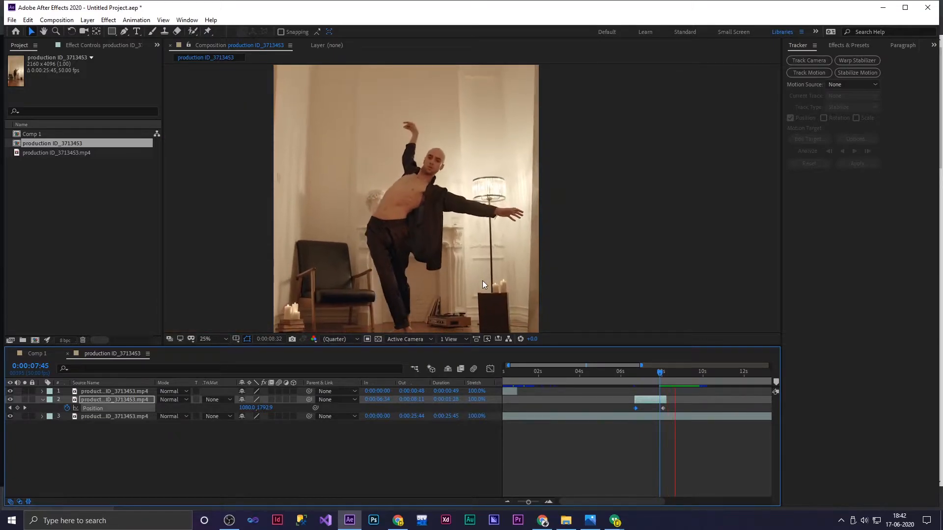
pyautogui.press('space')
# - Replay the arm's slide from 0:00:06:32 and set the current time to 0:00:08:06
pyautogui.moveTo(681, 374); pyautogui.dragTo(631, 371)
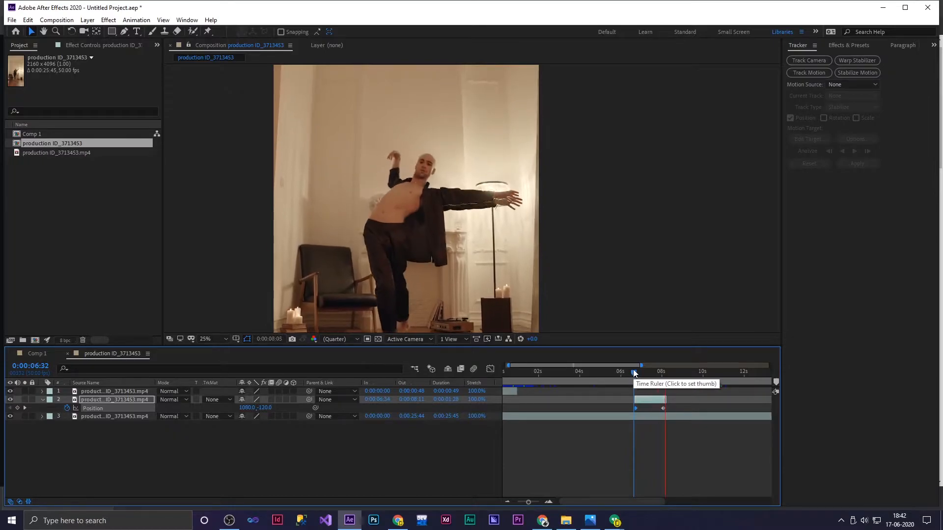
pyautogui.press('space')
pyautogui.moveTo(681, 380); pyautogui.dragTo(662, 411)
pyautogui.moveTo(664, 413)
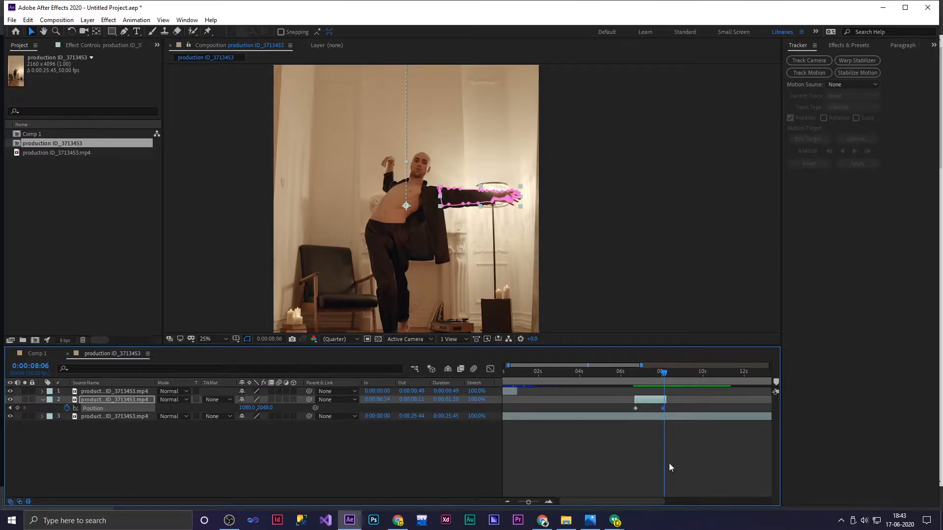
# - Trim the end of the frozen arm layer to its last Position keyframe at 0:00:08:03 and preview the slide
pyautogui.moveTo(529, 503); pyautogui.dragTo(540, 503)
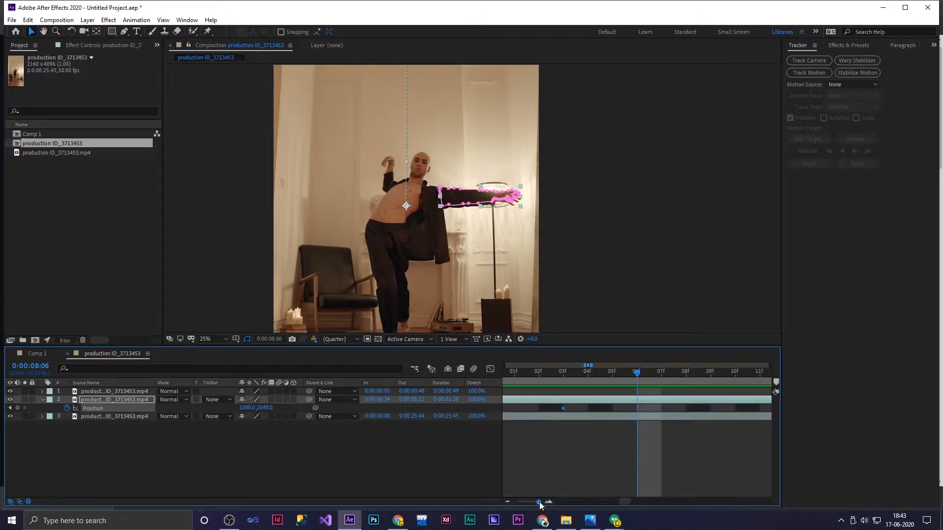
pyautogui.moveTo(638, 373); pyautogui.dragTo(570, 381)
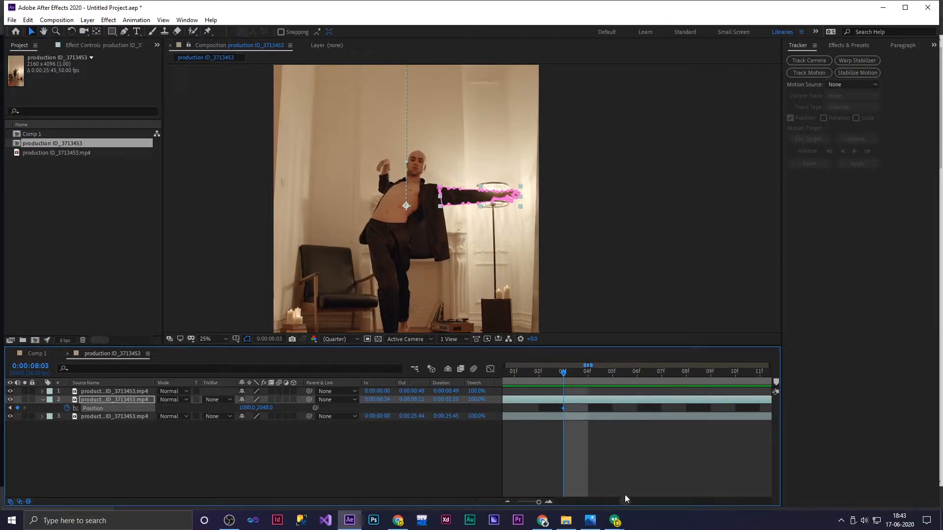
pyautogui.moveTo(539, 505); pyautogui.dragTo(531, 505)
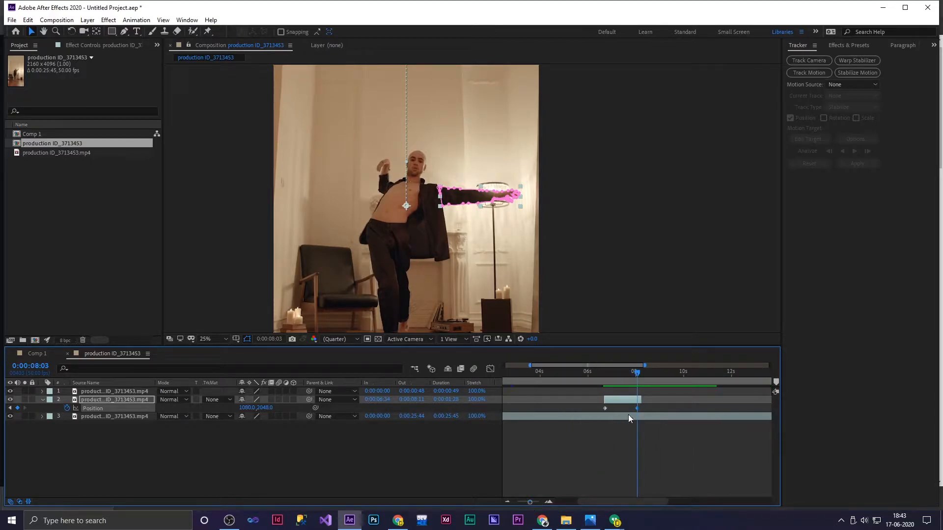
pyautogui.moveTo(641, 400); pyautogui.dragTo(604, 382)
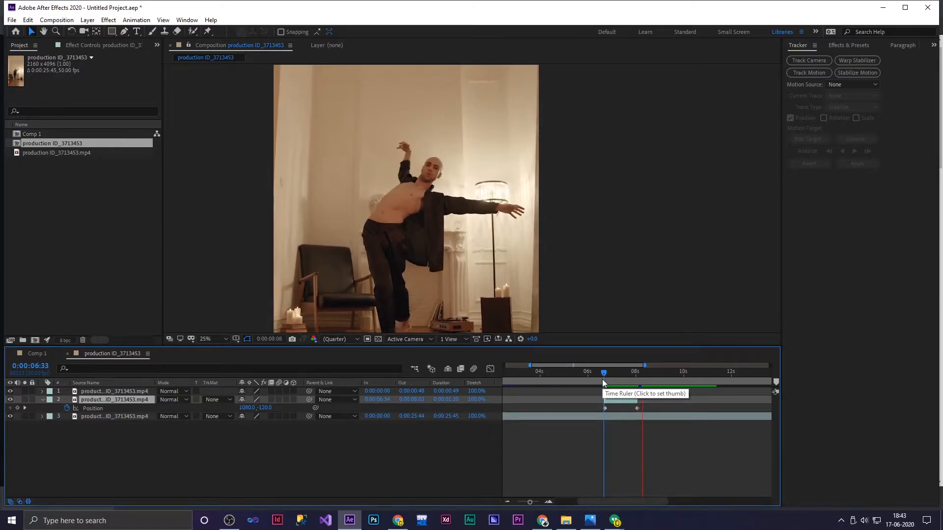
pyautogui.click(604, 380)
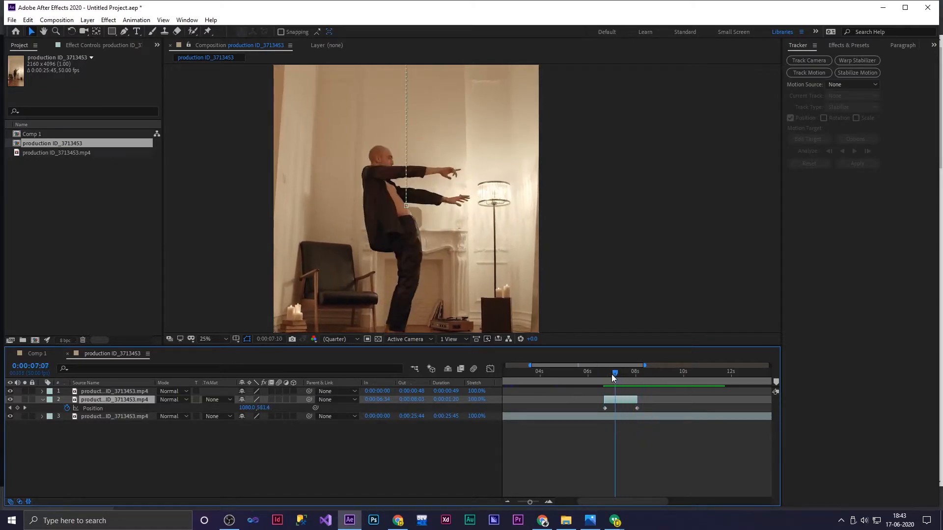
# - Apply Easy Ease to both Position keyframes of the frozen arm layer and show their speed graph
pyautogui.moveTo(644, 406); pyautogui.dragTo(595, 414)
pyautogui.press('F9')
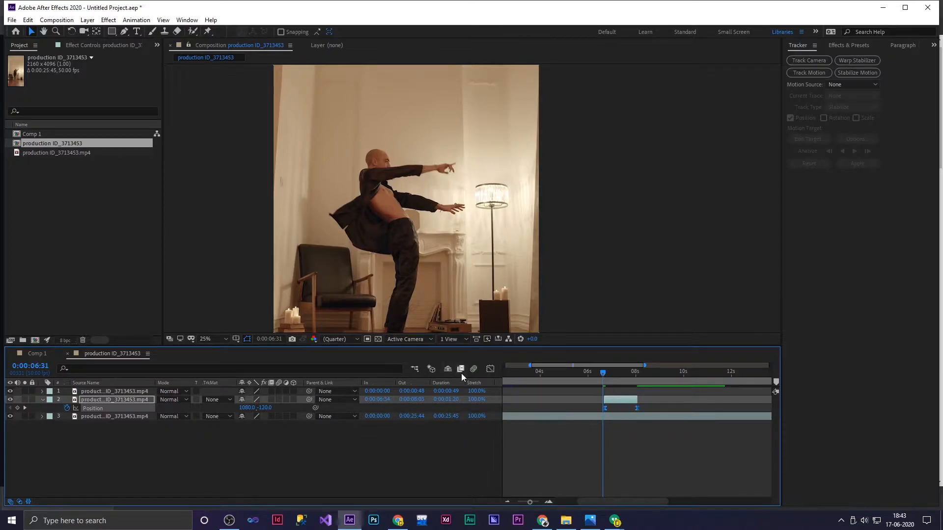
pyautogui.click(490, 369)
pyautogui.click(609, 477)
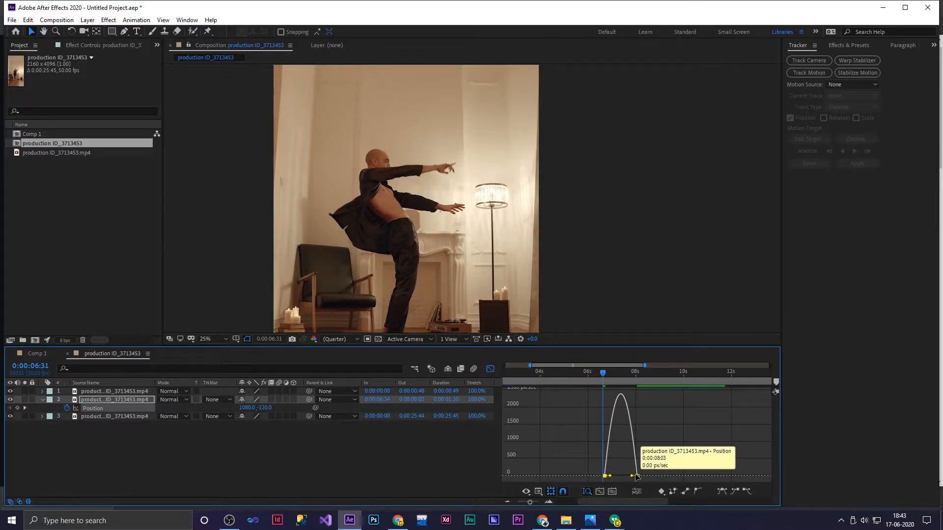
# - Try a speed curve that peaks early and eases slowly into the last keyframe, and preview the arm's slide
pyautogui.moveTo(632, 477); pyautogui.dragTo(617, 476)
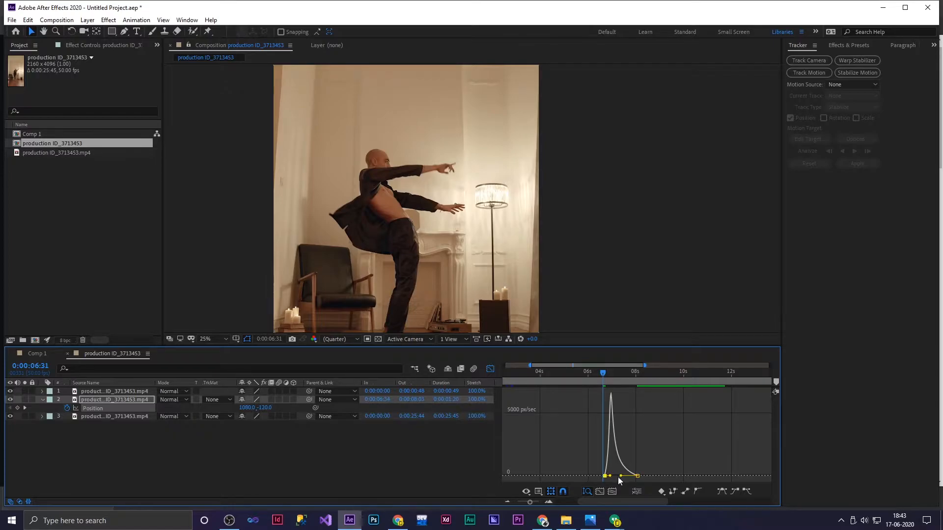
pyautogui.press('space')
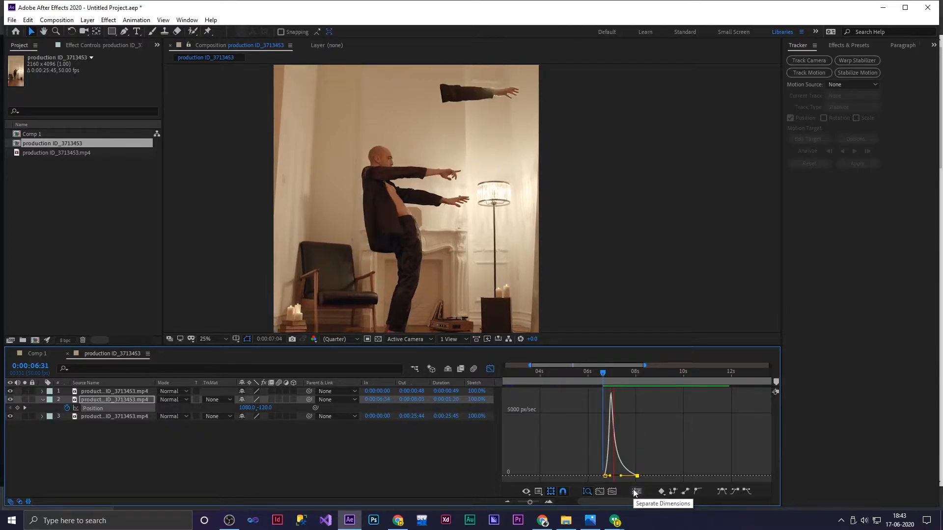
pyautogui.press('space')
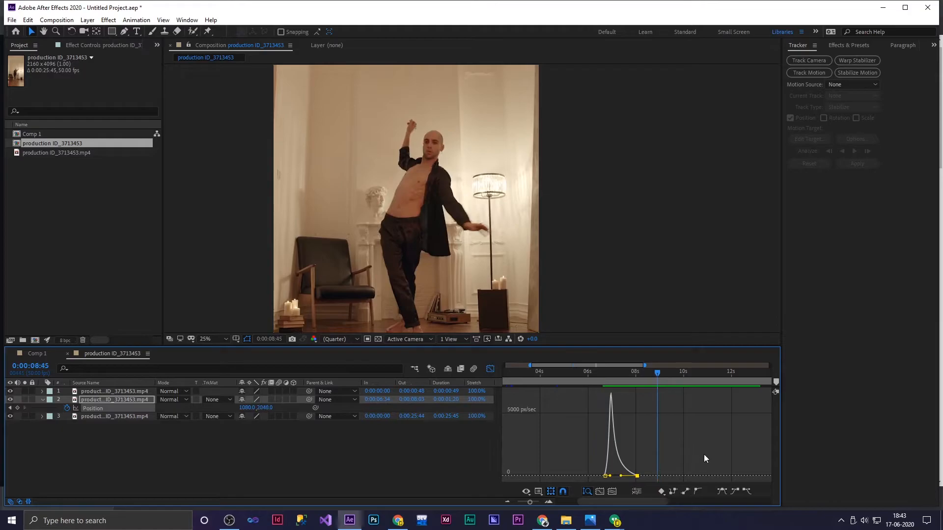
pyautogui.moveTo(656, 375); pyautogui.dragTo(599, 379)
pyautogui.press('space')
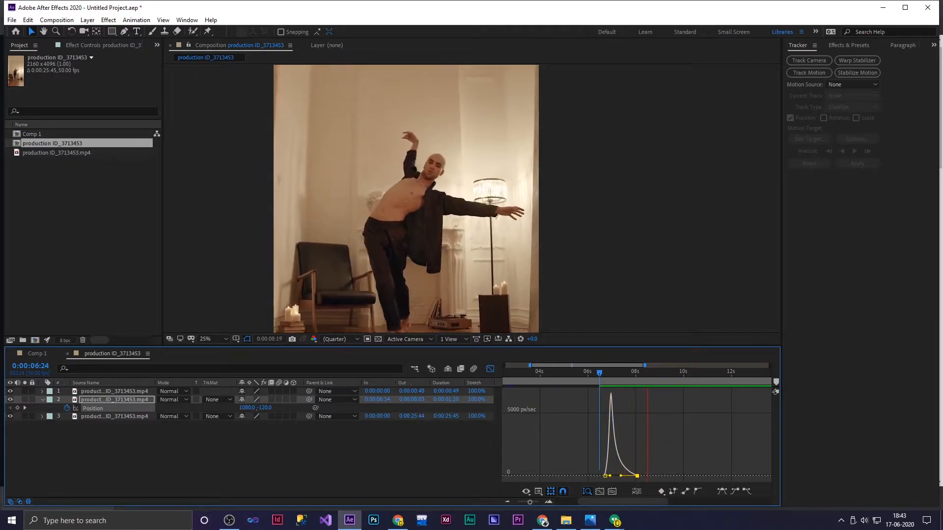
pyautogui.press('space')
pyautogui.moveTo(655, 374); pyautogui.dragTo(620, 378)
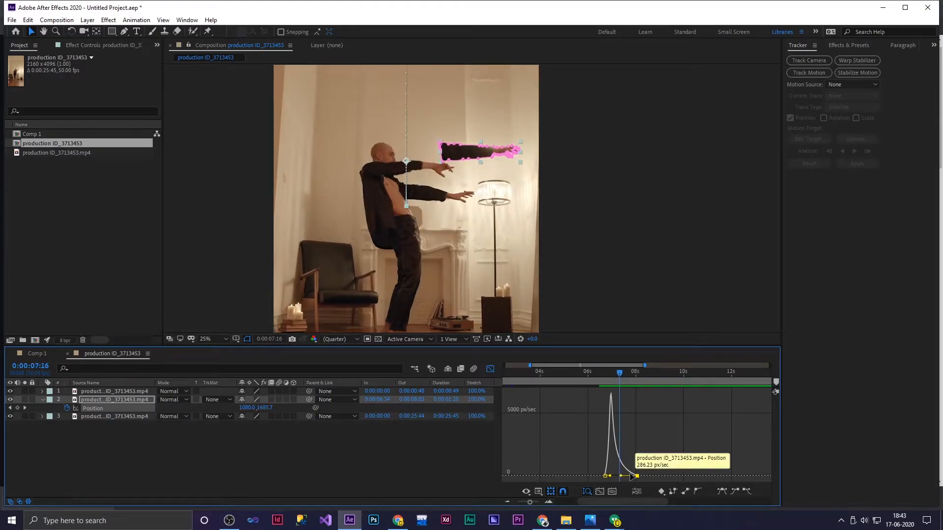
# - Reshape the arm's speed curve to start slowly and peak just before the last keyframe, and preview the composition from 0:00:00:00
pyautogui.moveTo(626, 476)
pyautogui.mouseDown()
pyautogui.moveTo(634, 477)
pyautogui.moveTo(639, 460)
pyautogui.moveTo(638, 485)
pyautogui.moveTo(621, 478)
pyautogui.mouseUp()
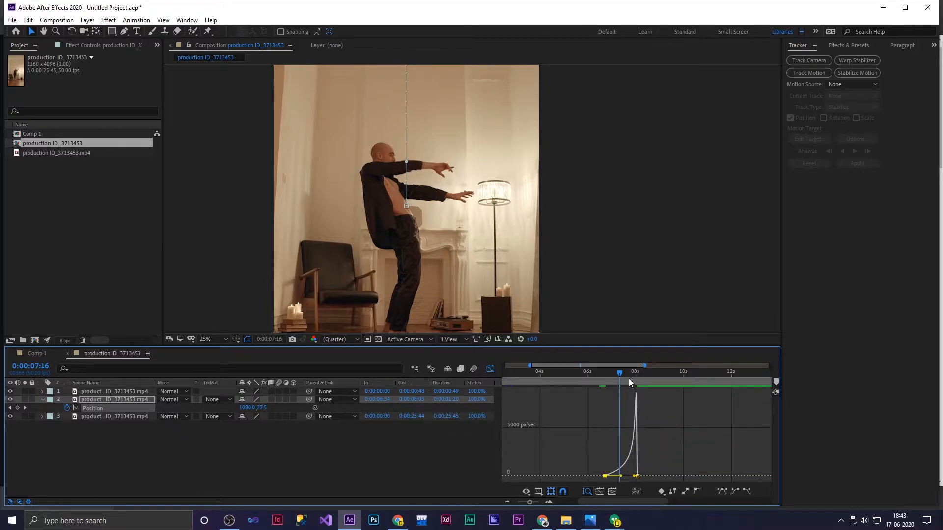
pyautogui.press('space')
pyautogui.moveTo(634, 376); pyautogui.dragTo(586, 377)
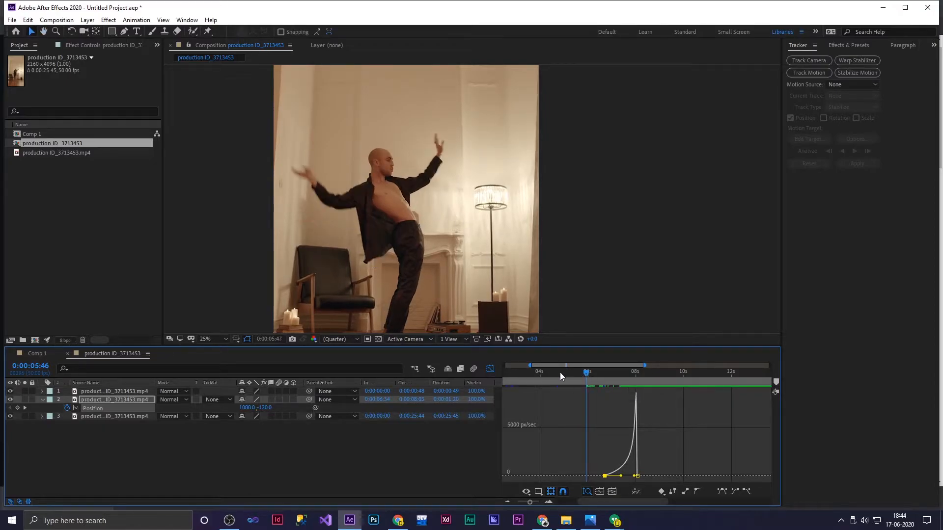
pyautogui.moveTo(586, 374); pyautogui.dragTo(473, 373)
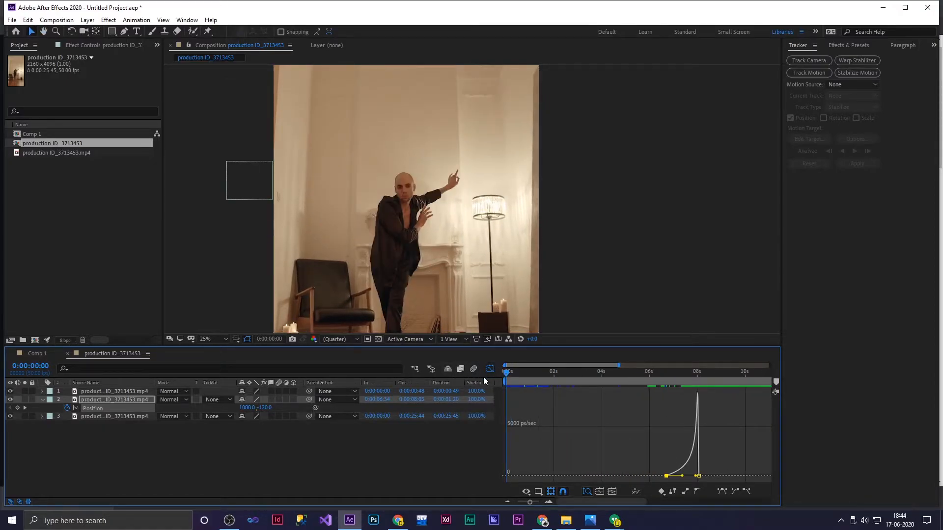
pyautogui.click(489, 372)
pyautogui.press('space')
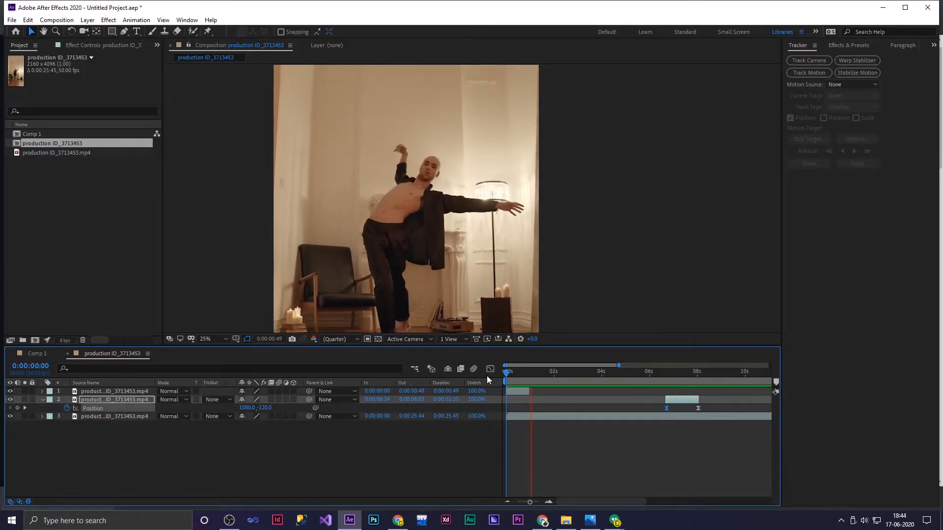
pyautogui.press('space')
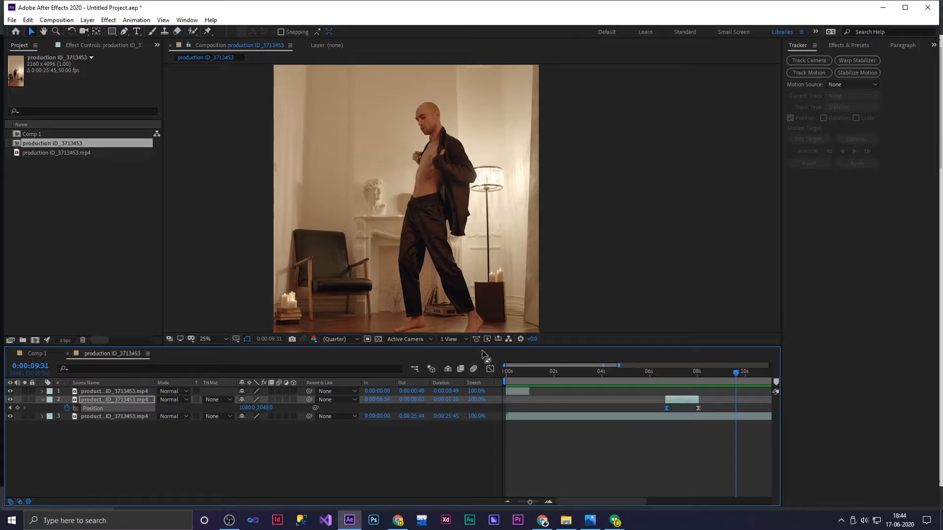
# - Set the current time to 0:00:08:49 and duplicate the full-length dance footage layer
pyautogui.moveTo(732, 371); pyautogui.dragTo(721, 410)
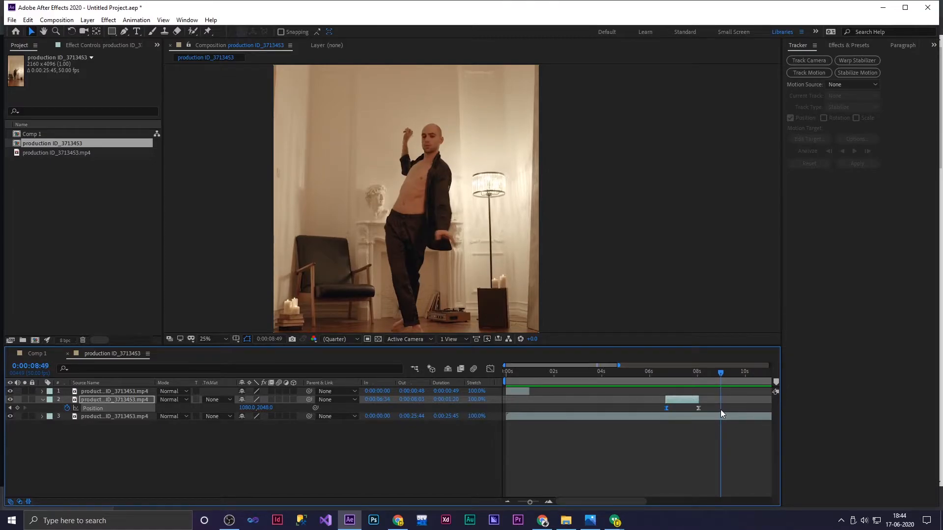
pyautogui.click(724, 418)
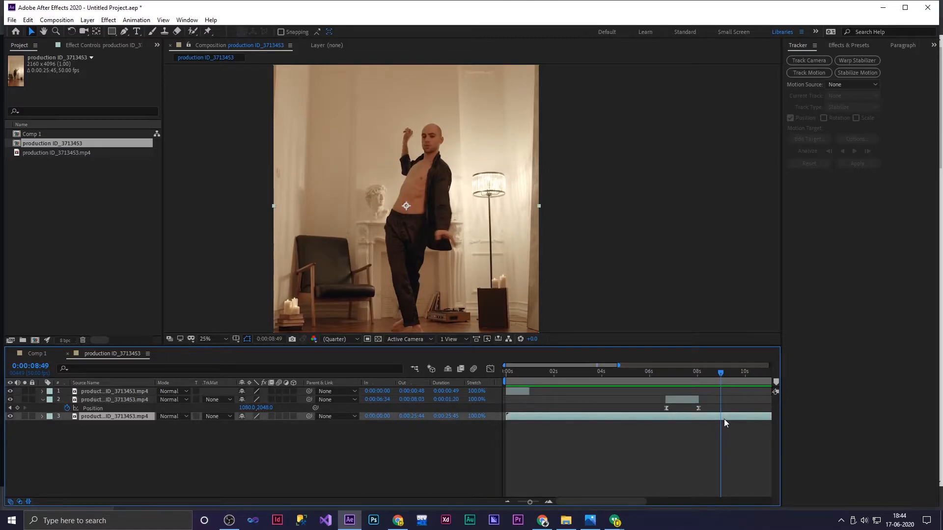
pyautogui.hotkey('ctrl', 'd')
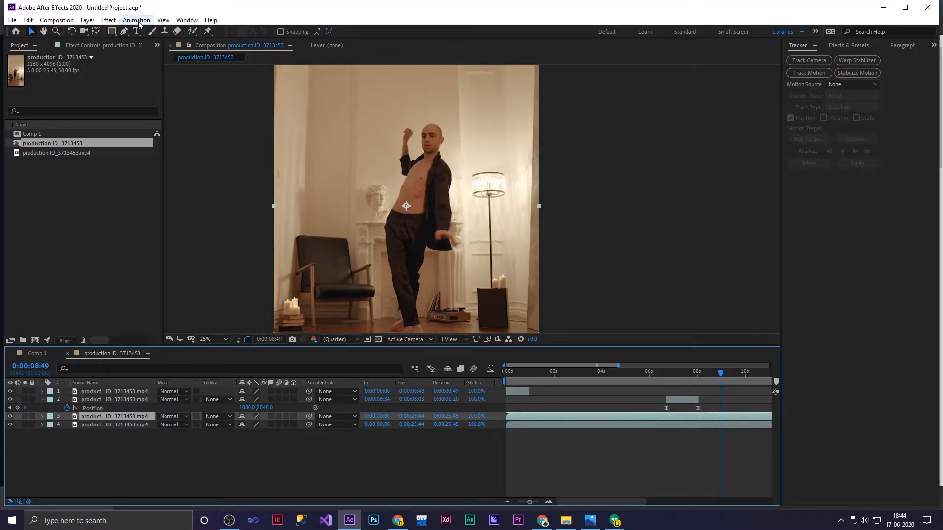
# - Freeze the duplicated footage layer on the frame at 0:00:08:49 and trim its start to 0:00:08:11
pyautogui.rightClick(724, 419)
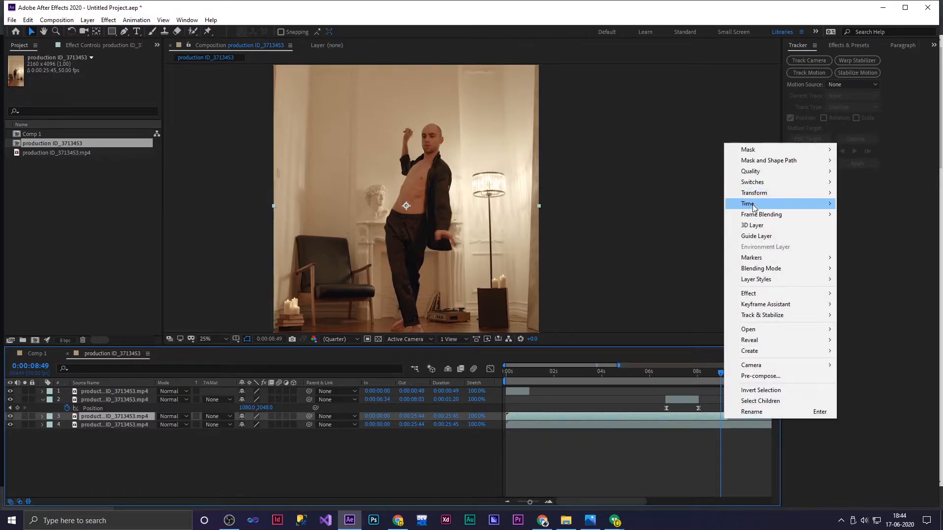
pyautogui.moveTo(754, 206)
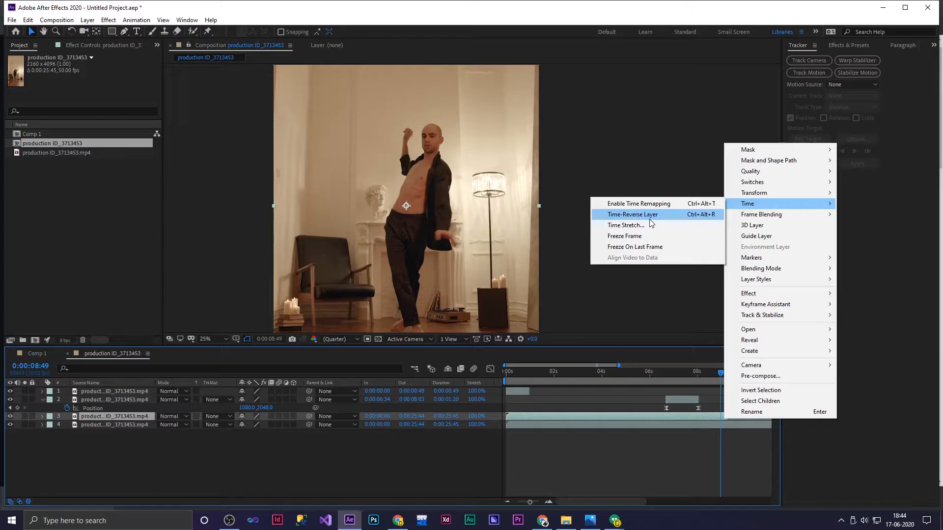
pyautogui.click(633, 236)
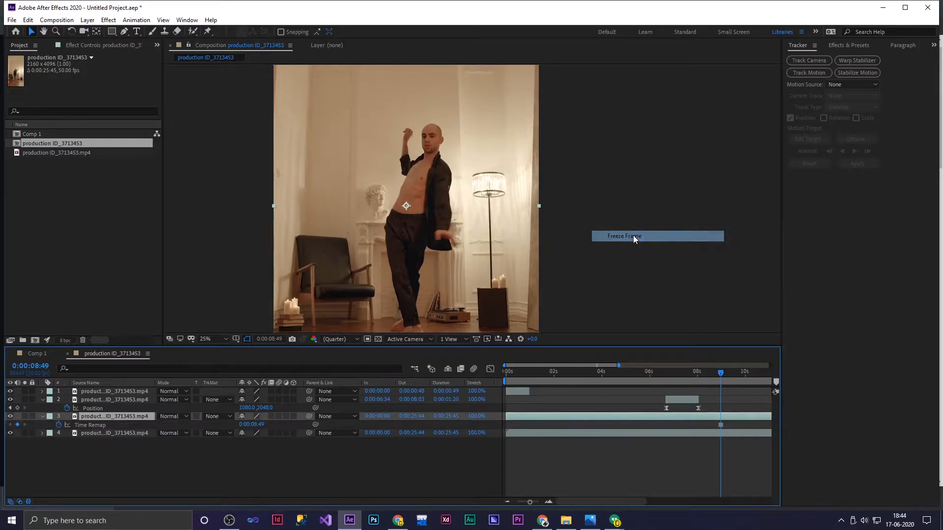
pyautogui.moveTo(505, 416); pyautogui.dragTo(702, 422)
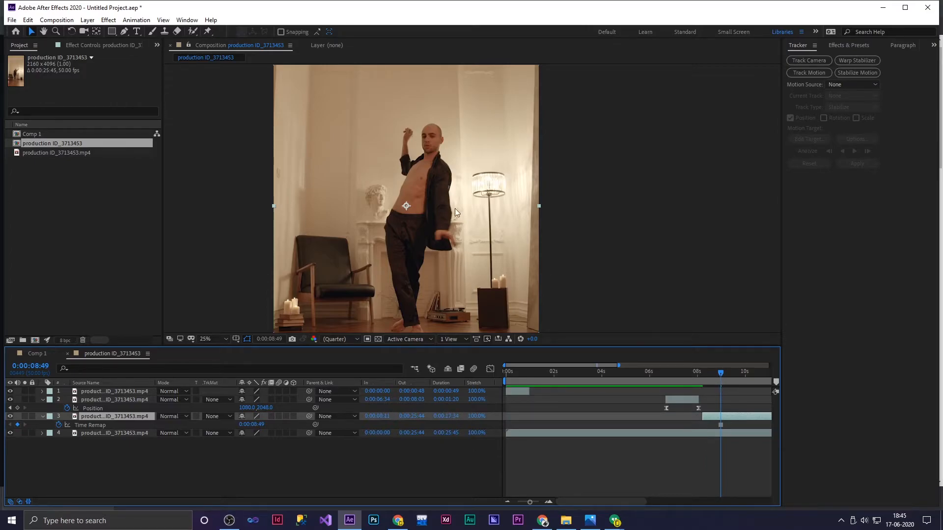
# - Begin a pen mask on the frozen layer at the dancer's jaw, tracing up the cheek on the raised-hand side
pyautogui.press('/')
pyautogui.press('h')
pyautogui.moveTo(407, 141); pyautogui.dragTo(552, 315)
pyautogui.moveTo(499, 194); pyautogui.dragTo(526, 259)
pyautogui.press('v')
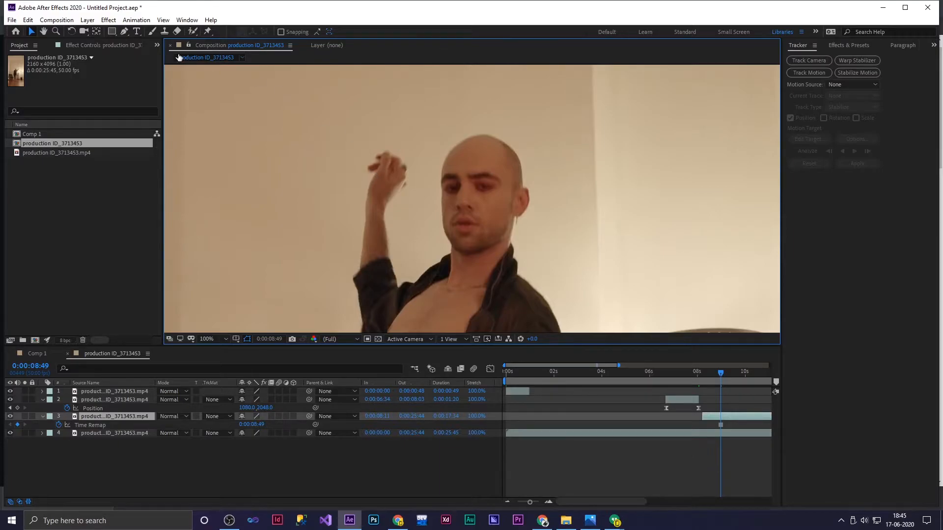
pyautogui.click(125, 31)
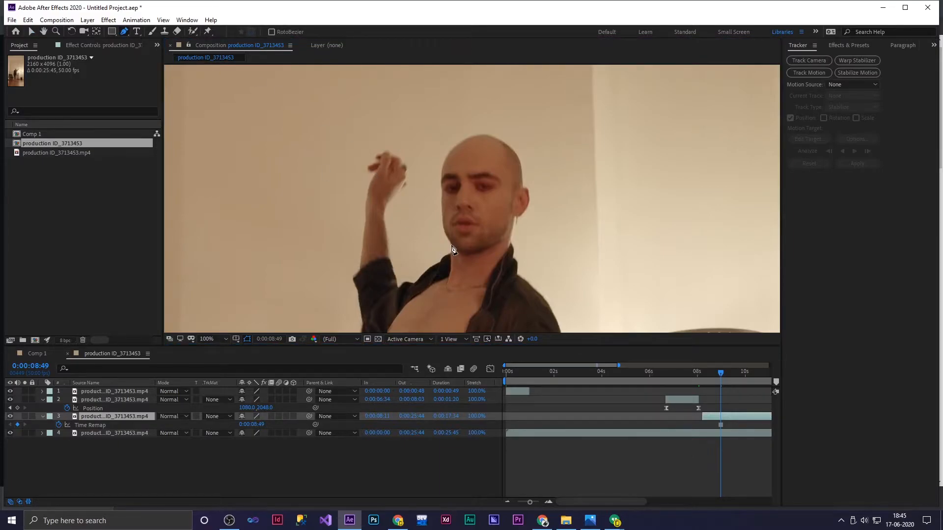
pyautogui.click(452, 246)
pyautogui.moveTo(442, 207); pyautogui.dragTo(445, 187)
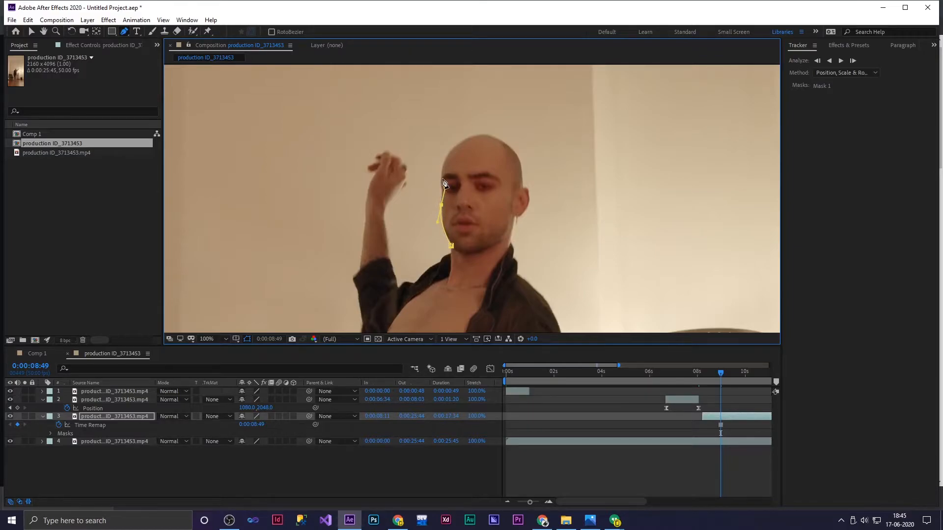
pyautogui.keyDown('alt'); pyautogui.click(441, 206); pyautogui.keyUp('alt')
pyautogui.hotkey('ctrl', 'z')
# - Extend the mask from the temple over the top of the dancer's head and around the outer edge of the ear
pyautogui.click(441, 180)
pyautogui.click(442, 166)
pyautogui.moveTo(482, 135); pyautogui.dragTo(517, 134)
pyautogui.moveTo(522, 186); pyautogui.dragTo(516, 201)
pyautogui.click(528, 192)
pyautogui.moveTo(529, 192)
pyautogui.mouseDown()
pyautogui.moveTo(528, 210)
pyautogui.moveTo(530, 195)
pyautogui.mouseUp()
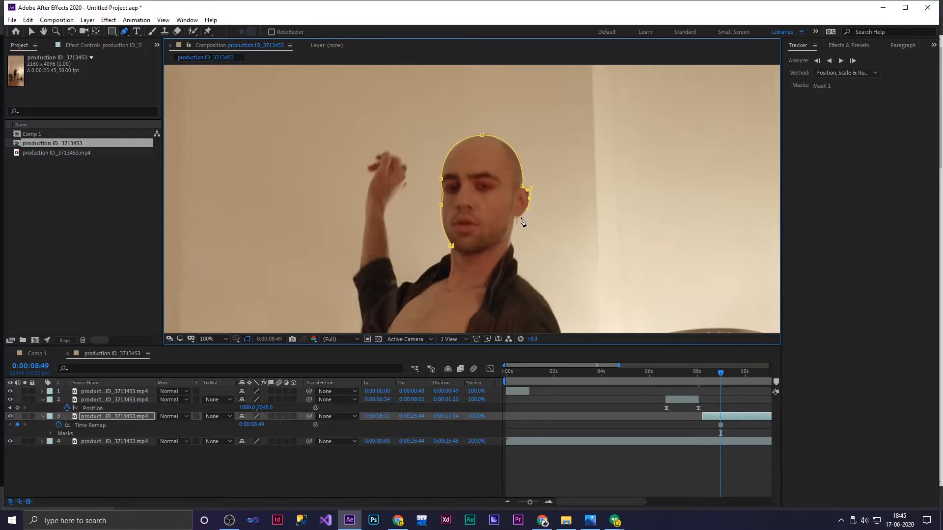
# - Trace the mask from the earlobe down along the jaw and chin, close it, and refine the cheek point
pyautogui.click(514, 216)
pyautogui.click(512, 229)
pyautogui.click(510, 238)
pyautogui.click(498, 247)
pyautogui.moveTo(479, 253); pyautogui.dragTo(449, 249)
pyautogui.moveTo(472, 254); pyautogui.dragTo(463, 260)
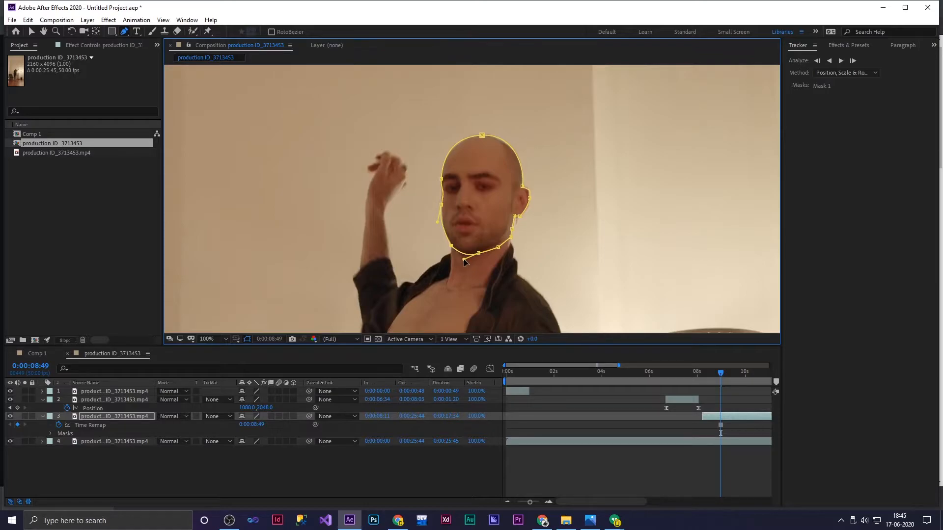
pyautogui.click(441, 206)
pyautogui.moveTo(439, 206); pyautogui.dragTo(441, 206)
# - Check the masked frozen head against the moving footage at 0:00:08:26 and return to 0:00:08:49
pyautogui.moveTo(530, 501); pyautogui.dragTo(518, 502)
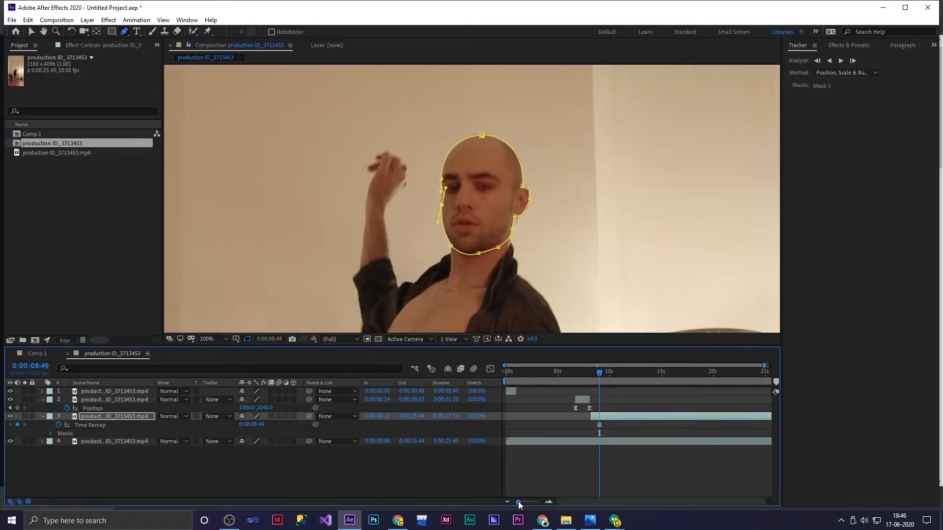
pyautogui.moveTo(597, 375)
pyautogui.mouseDown()
pyautogui.moveTo(573, 379)
pyautogui.moveTo(618, 379)
pyautogui.moveTo(576, 383)
pyautogui.moveTo(595, 376)
pyautogui.mouseUp()
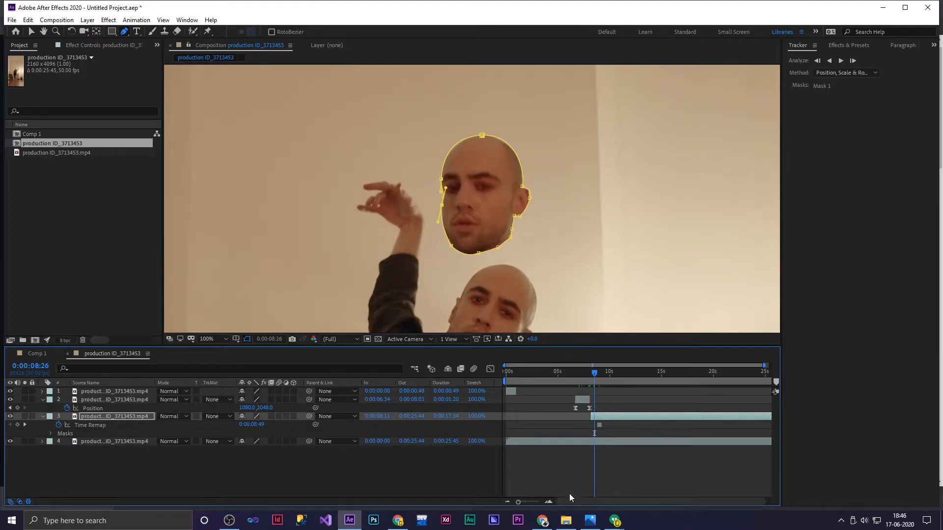
pyautogui.moveTo(518, 502); pyautogui.dragTo(530, 506)
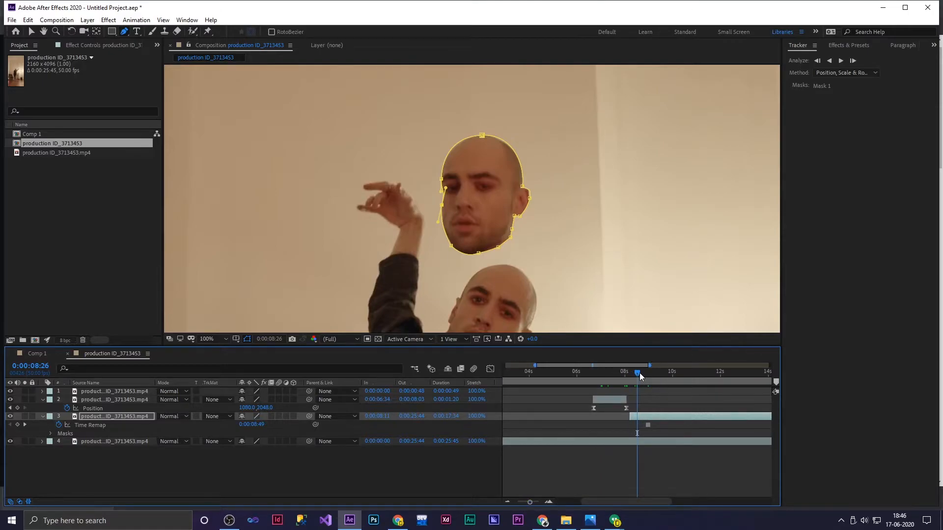
pyautogui.moveTo(640, 373); pyautogui.dragTo(650, 377)
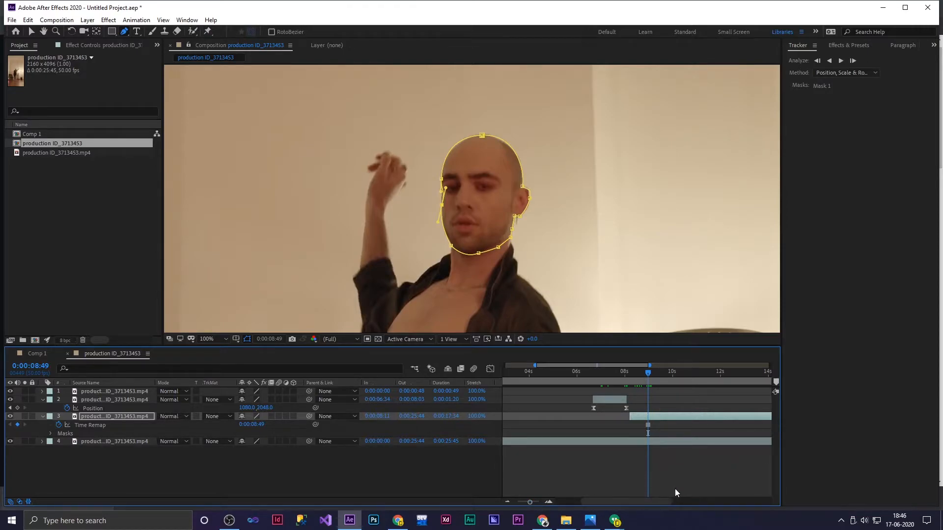
# - Trim the end of the frozen head layer back to the freeze frame at 0:00:08:49
pyautogui.moveTo(659, 500); pyautogui.dragTo(830, 501)
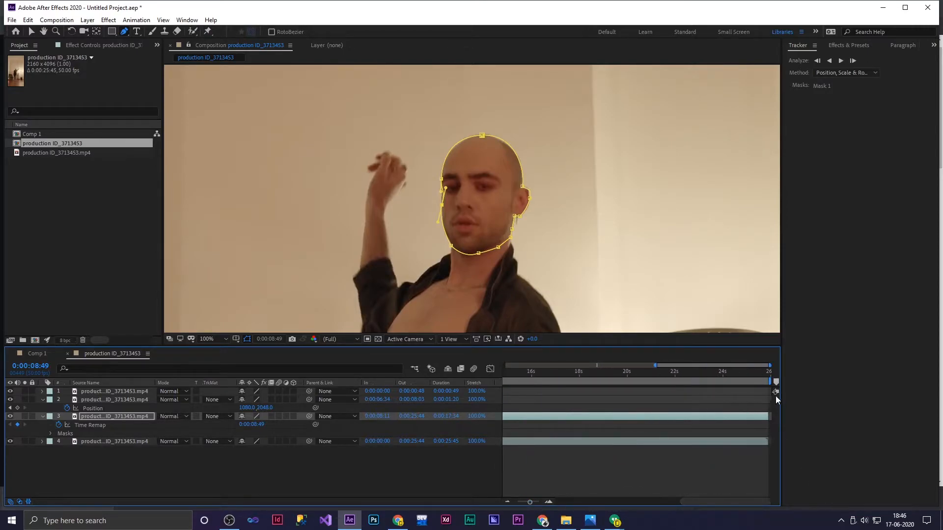
pyautogui.moveTo(764, 417); pyautogui.dragTo(520, 418)
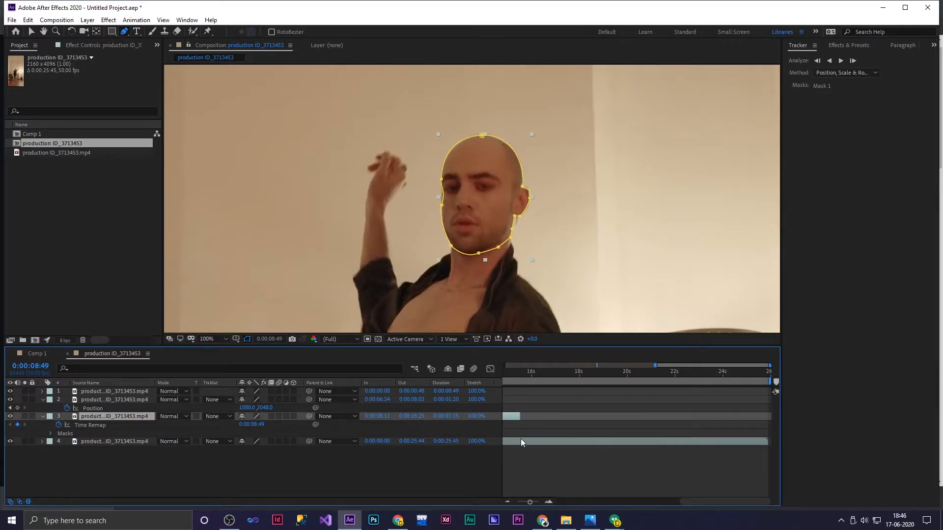
pyautogui.moveTo(681, 497); pyautogui.dragTo(604, 500)
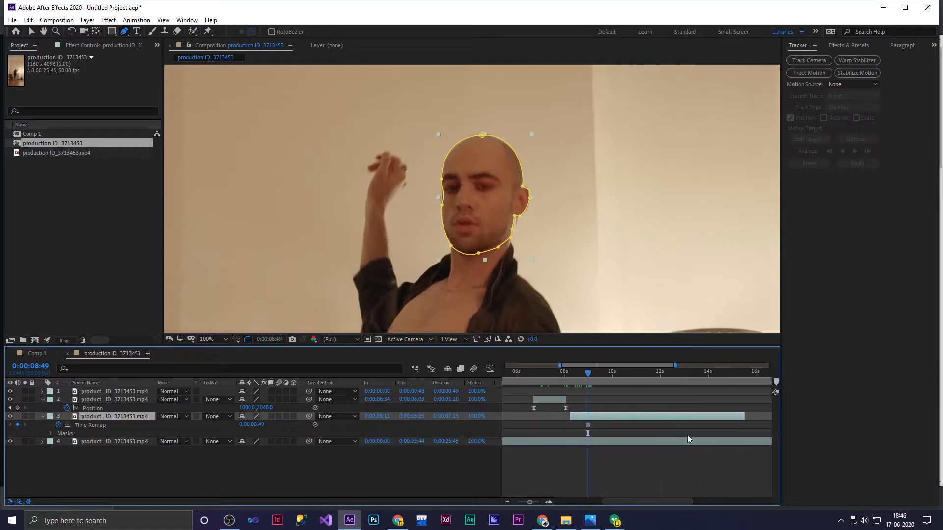
pyautogui.moveTo(743, 416); pyautogui.dragTo(588, 425)
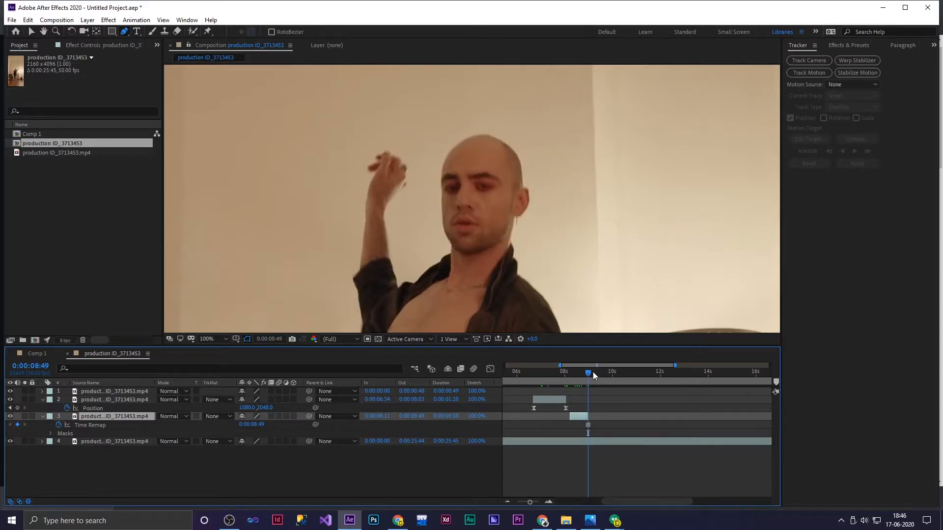
# - Play back the trimmed frozen head from 0:00:07:38 and return to 0:00:08:14
pyautogui.moveTo(587, 374); pyautogui.dragTo(559, 378)
pyautogui.press('space')
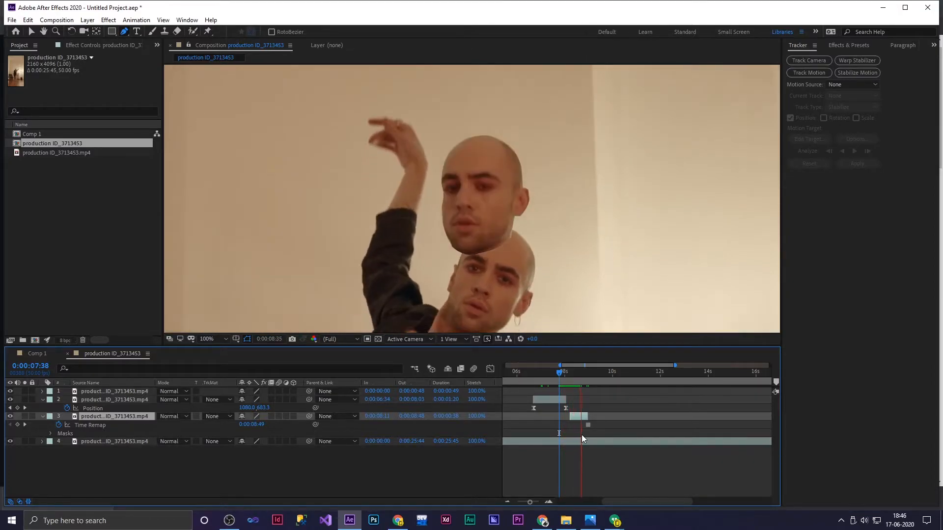
pyautogui.press('space')
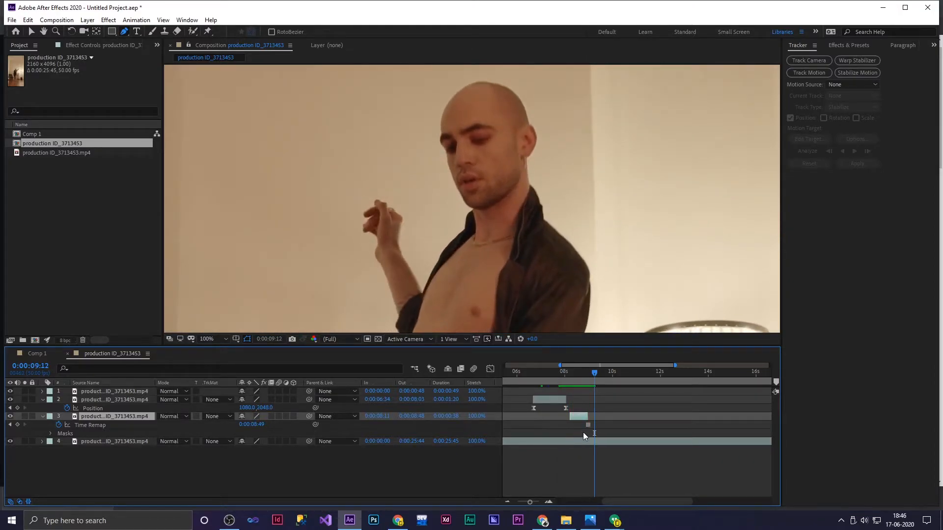
pyautogui.moveTo(594, 376); pyautogui.dragTo(570, 376)
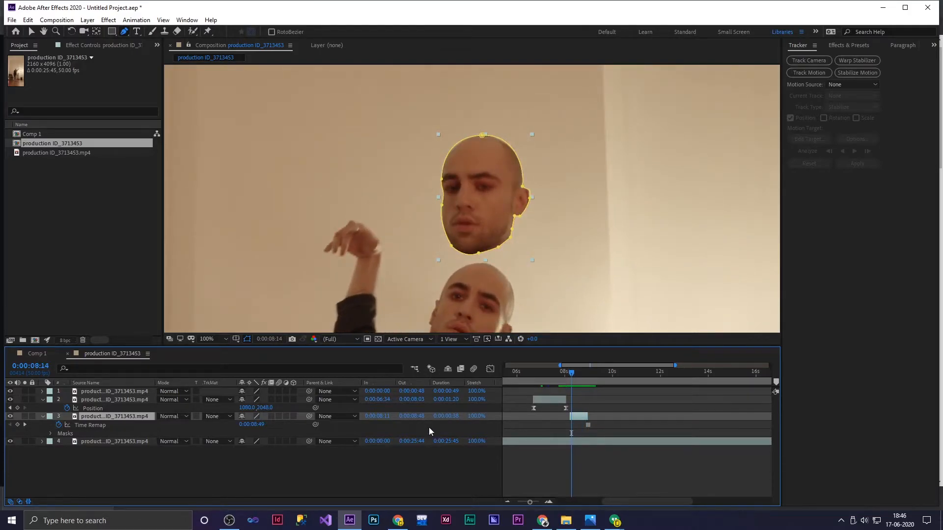
pyautogui.click(294, 417)
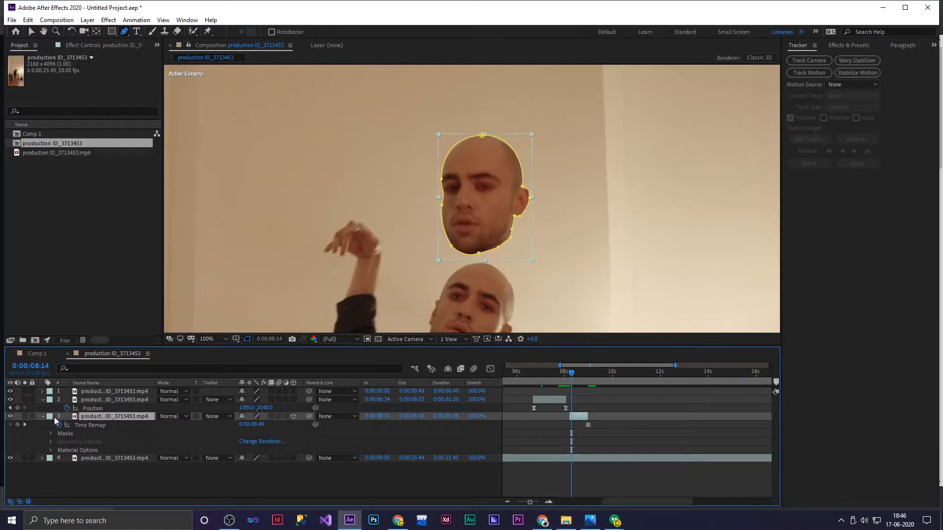
pyautogui.click(42, 399)
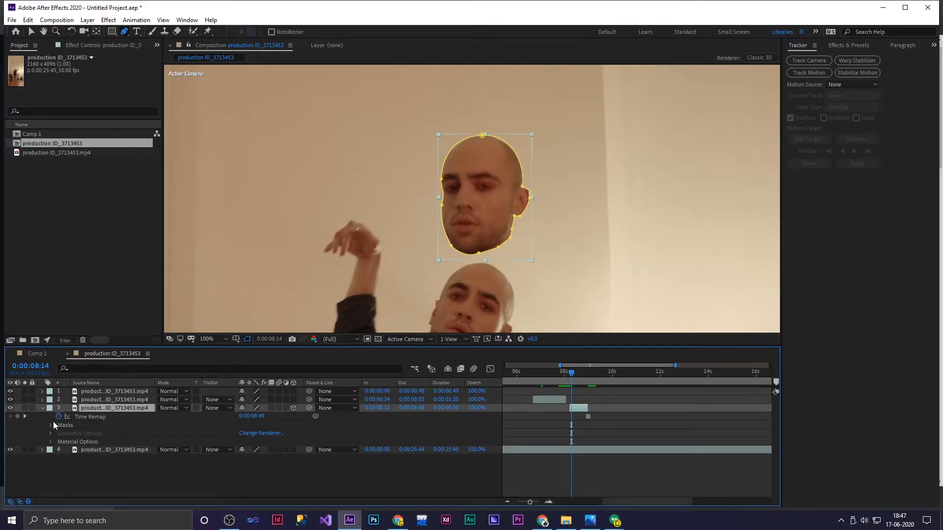
pyautogui.click(25, 417)
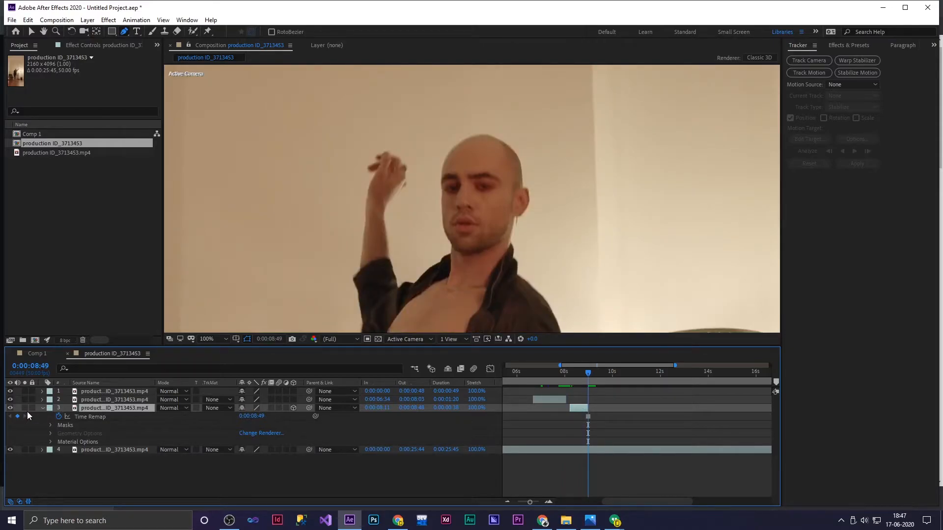
pyautogui.hotkey('ctrl', 'z')
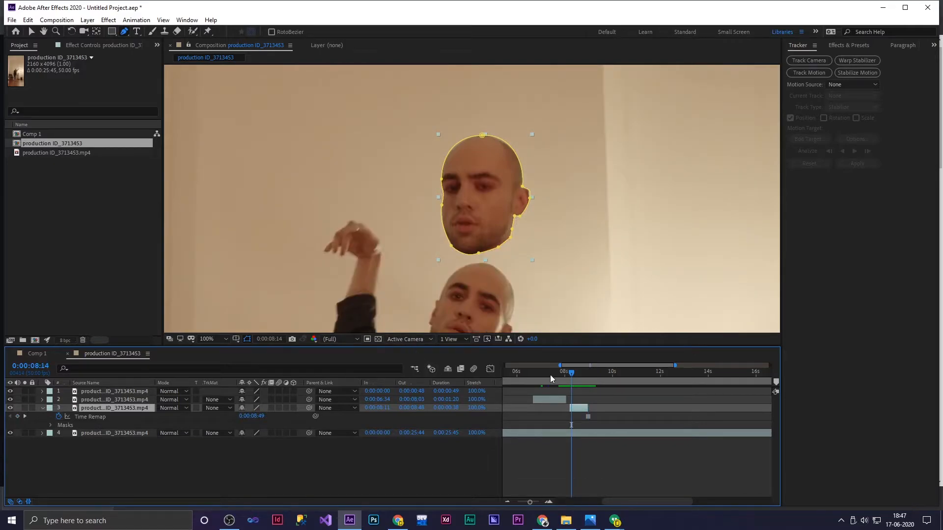
# - Make the frozen head layer a 3D layer and expand its transform properties at 0:00:08:26
pyautogui.moveTo(572, 380)
pyautogui.mouseDown()
pyautogui.moveTo(558, 379)
pyautogui.moveTo(576, 380)
pyautogui.mouseUp()
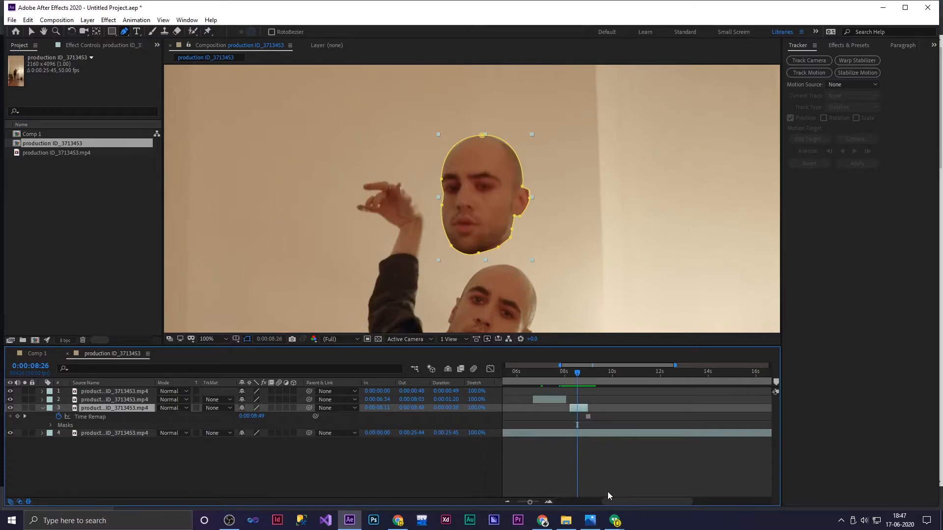
pyautogui.moveTo(526, 502); pyautogui.dragTo(521, 502)
pyautogui.scroll(-4, 458, 202)
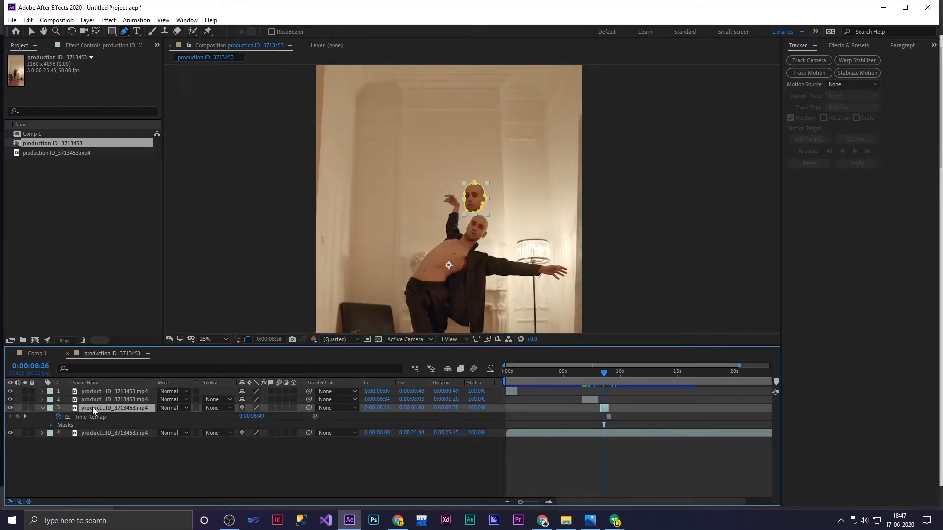
pyautogui.press('p')
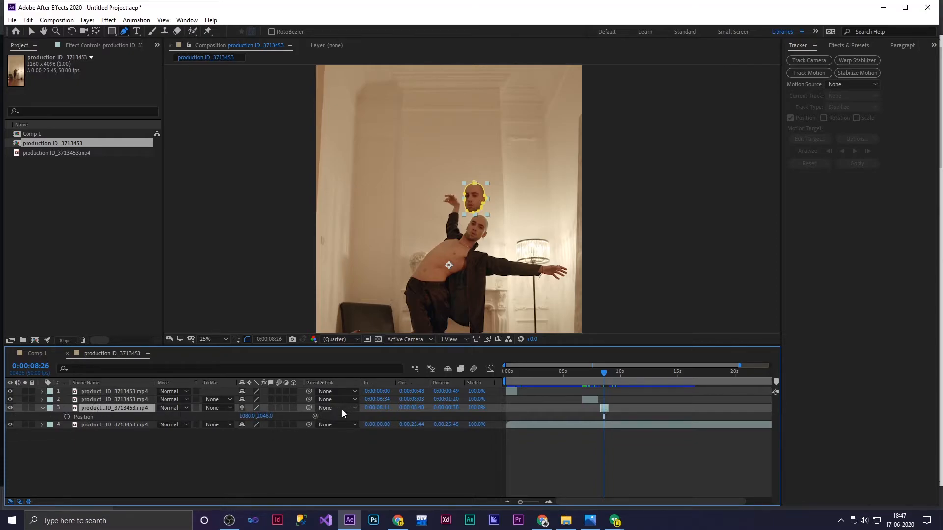
pyautogui.click(293, 407)
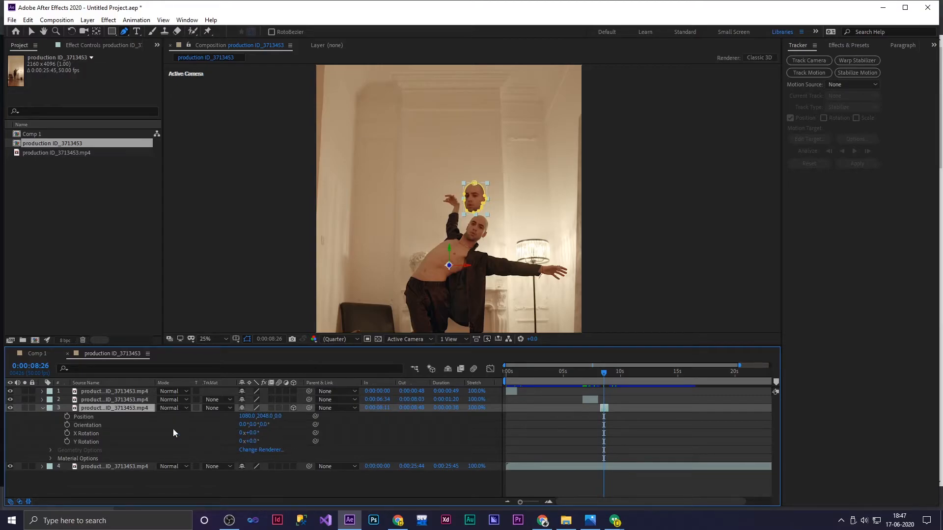
pyautogui.click(43, 407)
pyautogui.click(43, 407)
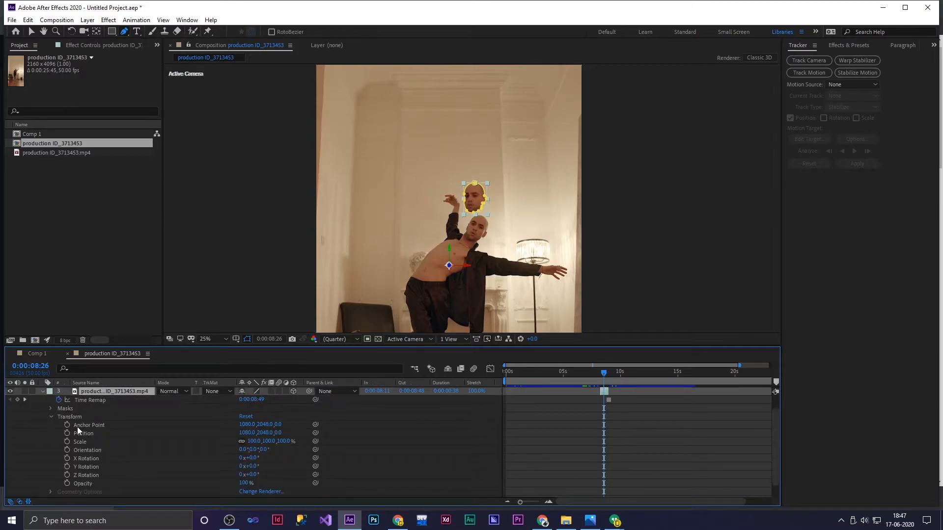
pyautogui.scroll(-1, 75, 423)
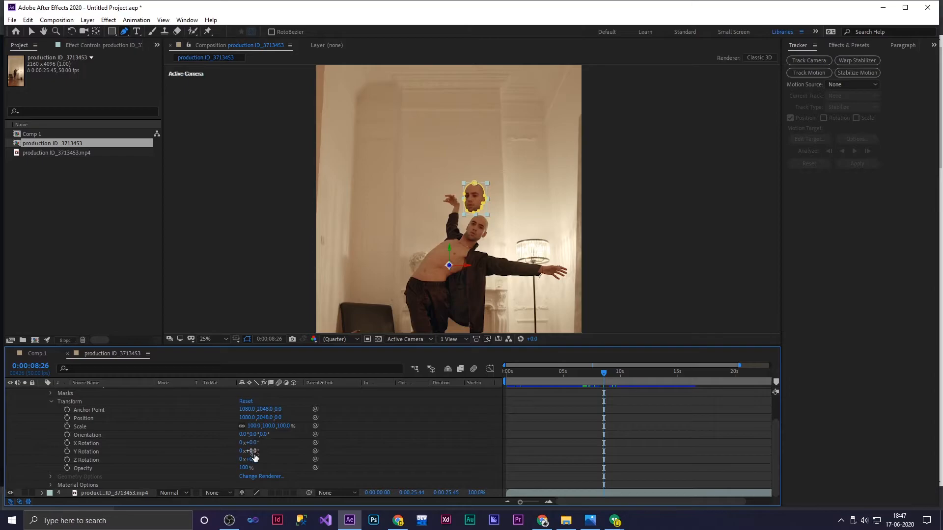
# - Try a 45° Y rotation and a Z position of -2256 on the frozen head, undoing each
pyautogui.moveTo(254, 452); pyautogui.dragTo(274, 448)
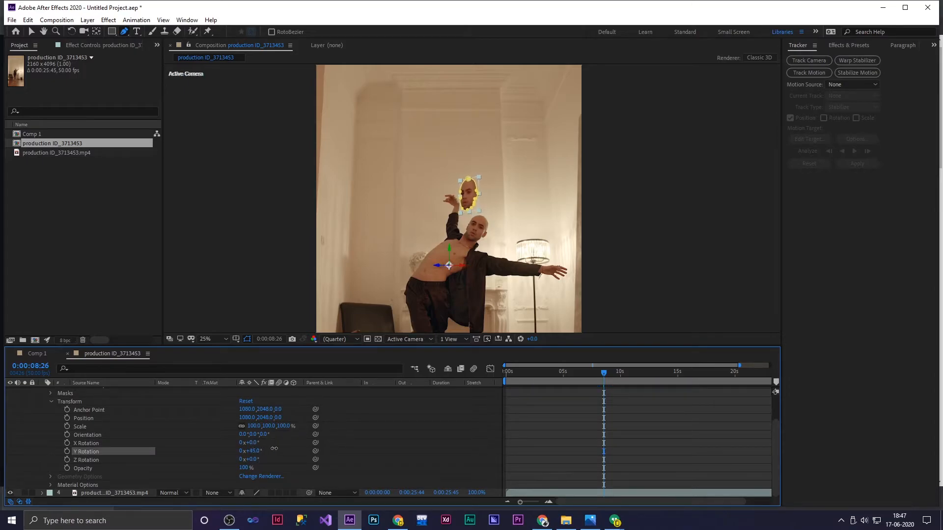
pyautogui.hotkey('ctrl', 'z')
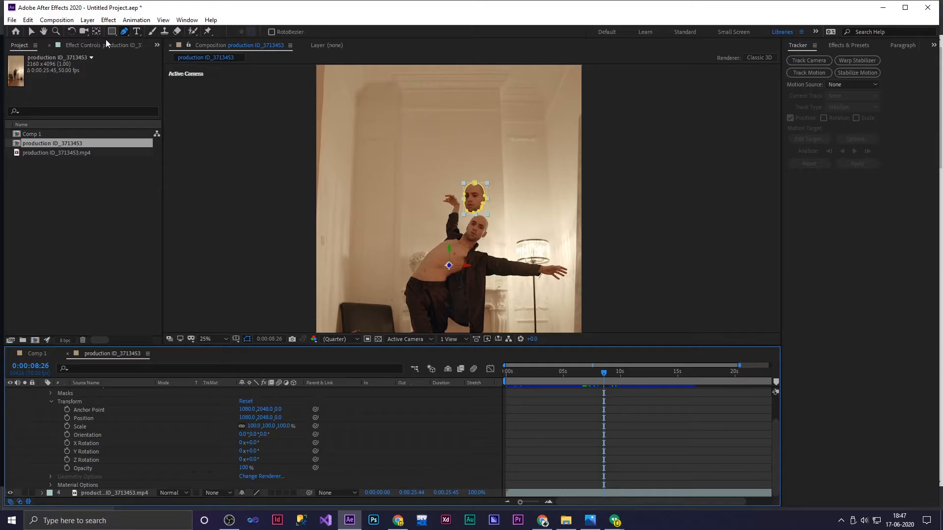
pyautogui.click(31, 31)
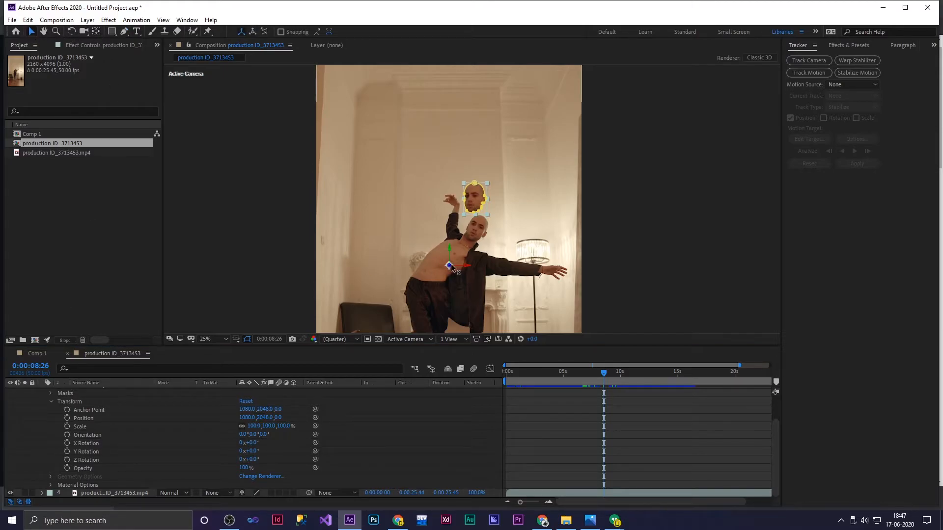
pyautogui.moveTo(450, 266); pyautogui.dragTo(473, 1)
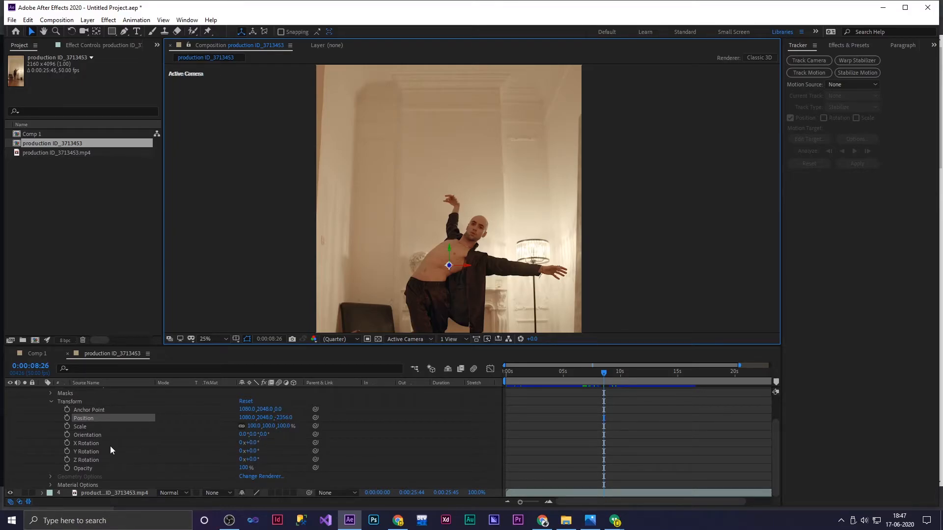
pyautogui.hotkey('ctrl', 'z')
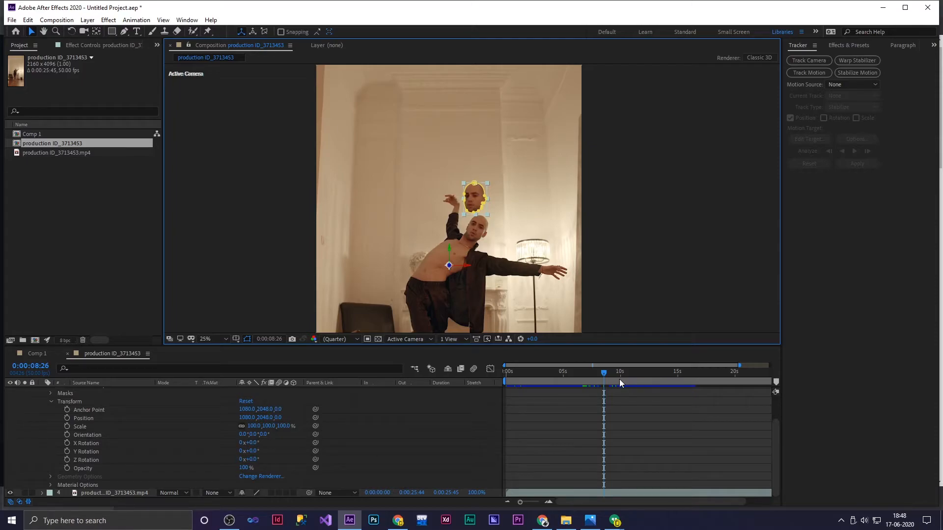
# - Set a position keyframe on the frozen head layer at 0:00:08:48 for its resting place
pyautogui.scroll(2, 379, 423)
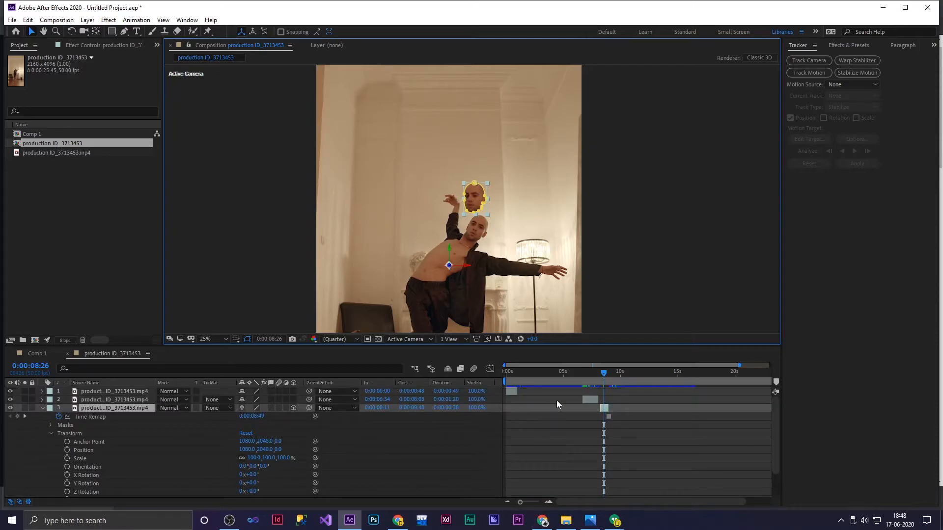
pyautogui.moveTo(606, 372); pyautogui.dragTo(603, 373)
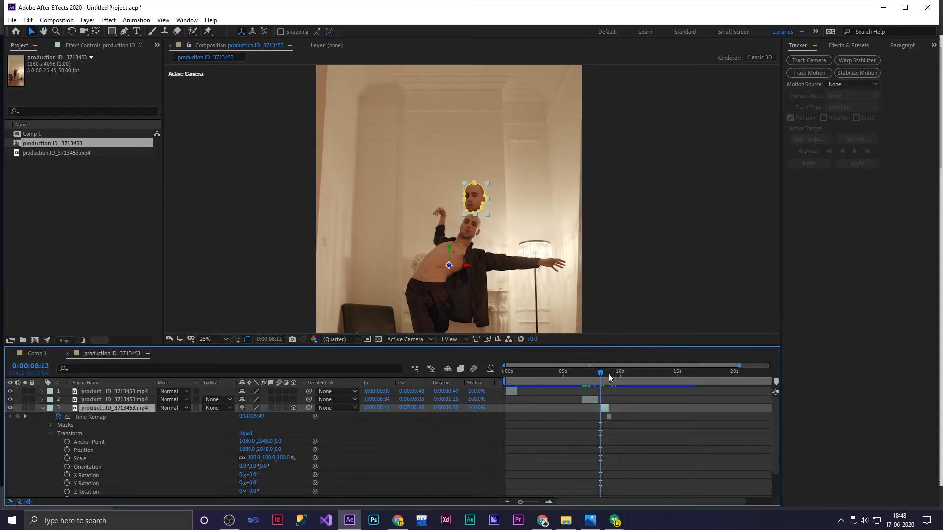
pyautogui.moveTo(600, 372); pyautogui.dragTo(608, 374)
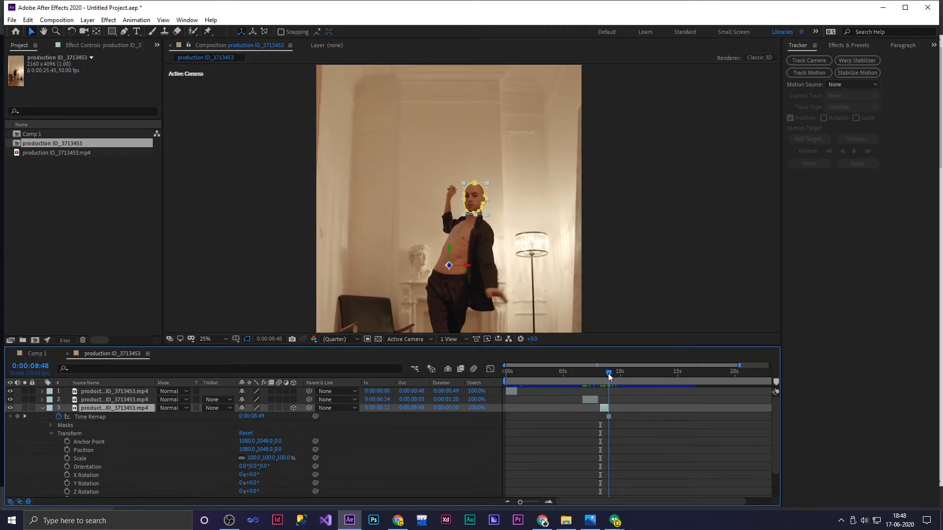
pyautogui.click(66, 449)
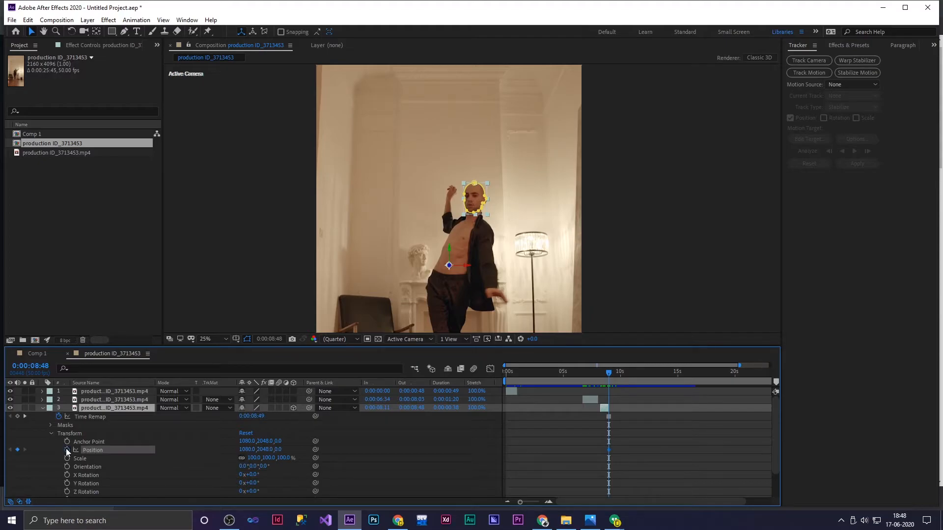
# - At 0:00:08:12, set the frozen head's Z position to -2350, placing it out of frame
pyautogui.moveTo(608, 372); pyautogui.dragTo(599, 373)
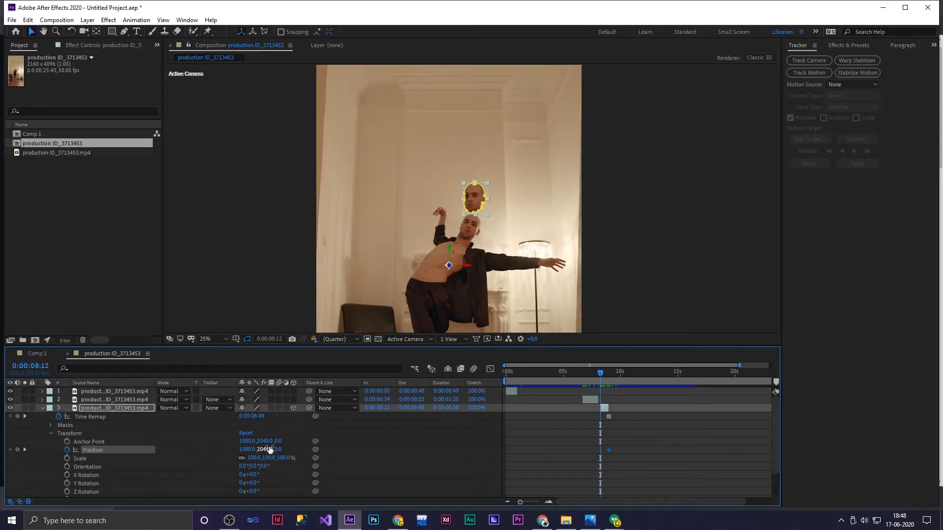
pyautogui.moveTo(275, 449); pyautogui.dragTo(185, 378)
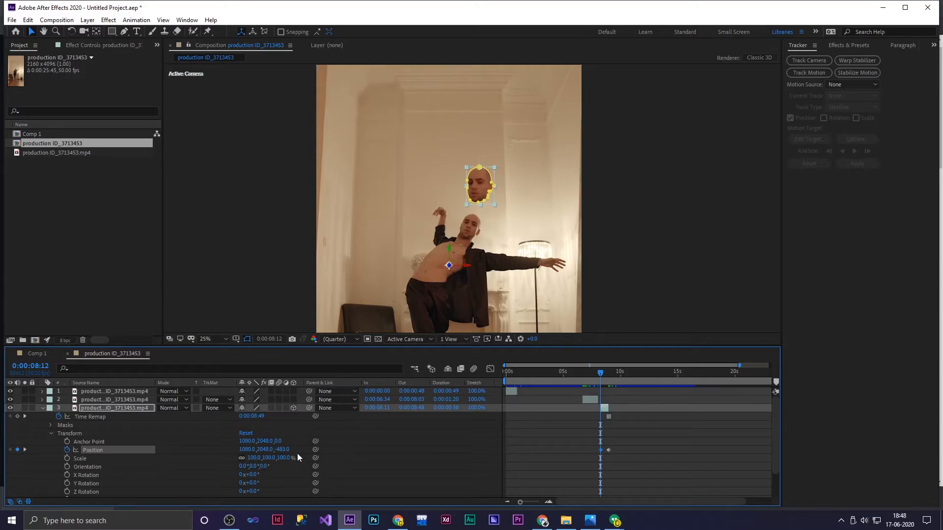
pyautogui.moveTo(284, 450); pyautogui.dragTo(234, 425)
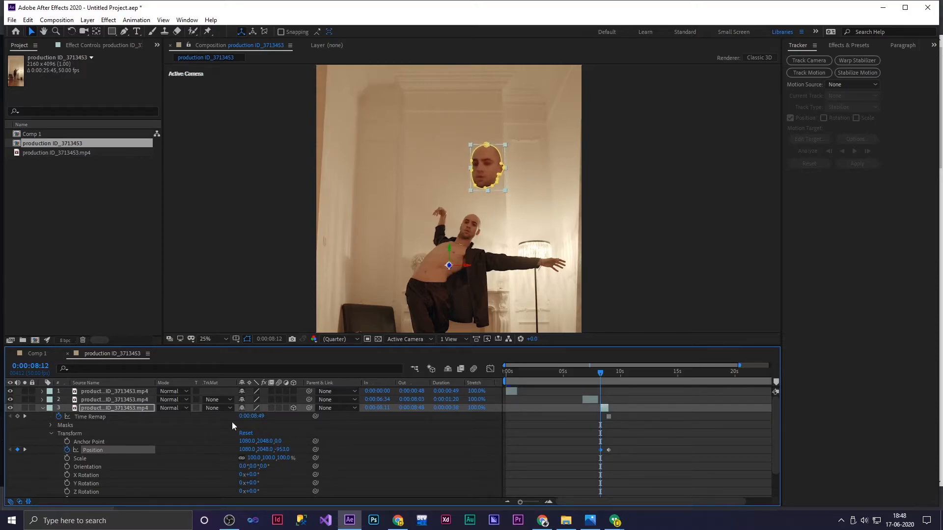
pyautogui.click(280, 450)
pyautogui.write('-2000')
pyautogui.press('Return')
pyautogui.moveTo(282, 452); pyautogui.dragTo(106, 436)
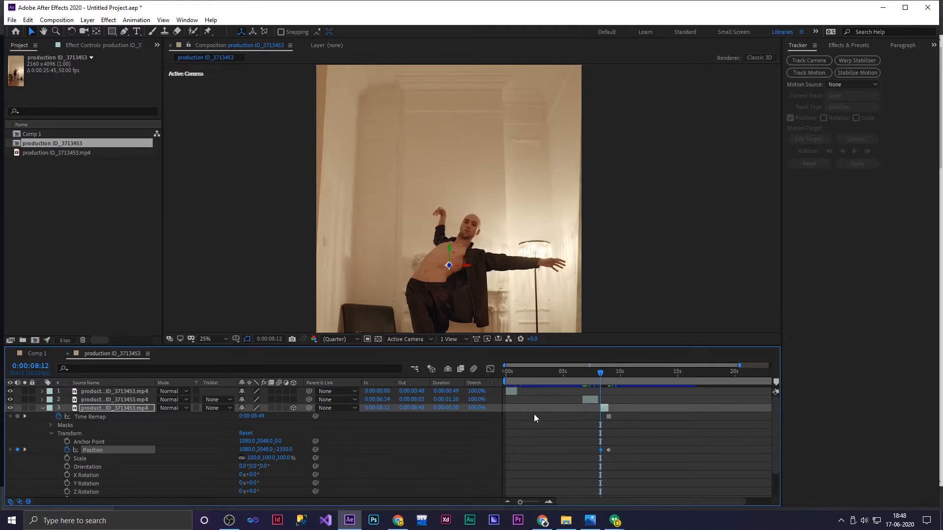
# - Enable motion blur for the frozen head layer and collapse its properties
pyautogui.moveTo(596, 378)
pyautogui.mouseDown()
pyautogui.moveTo(611, 375)
pyautogui.moveTo(600, 374)
pyautogui.mouseUp()
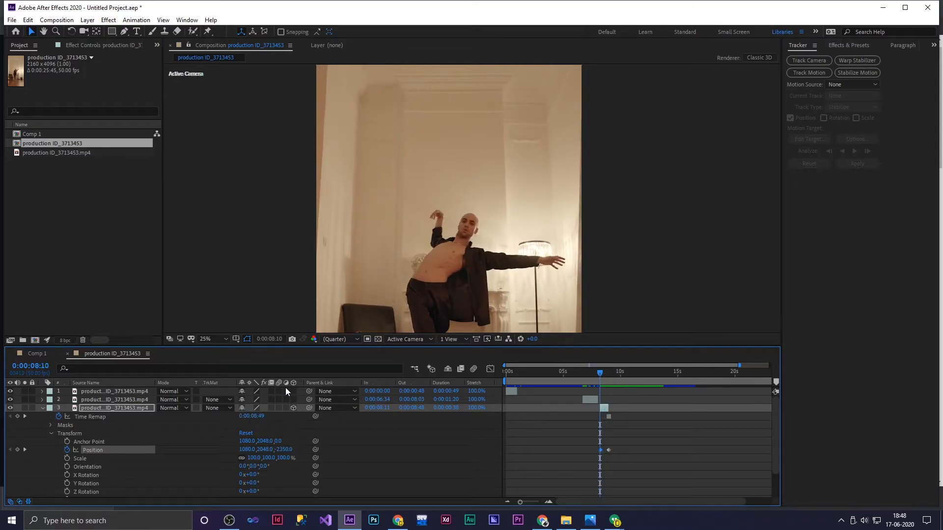
pyautogui.click(278, 408)
pyautogui.click(42, 408)
pyautogui.press(',')
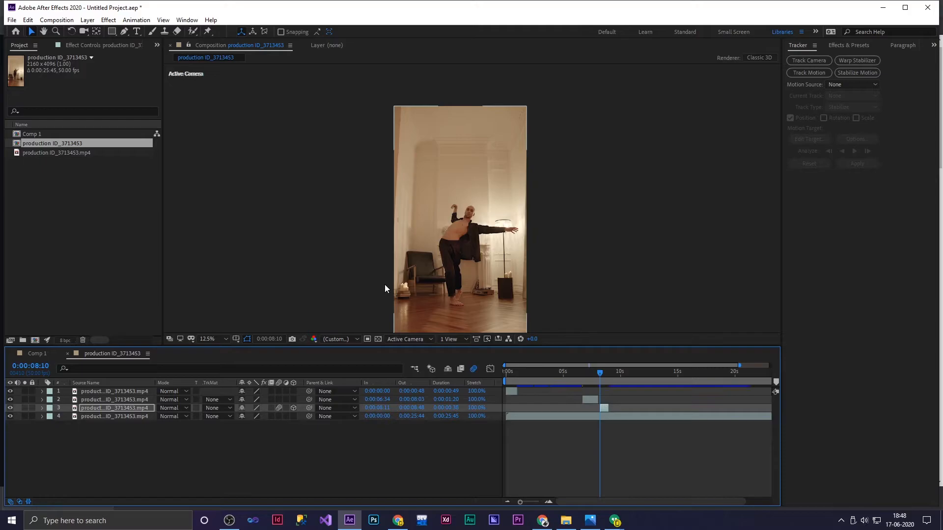
# - Play back the head's entrance and the whole composition from the start, returning to 0:00:08:03
pyautogui.press('space')
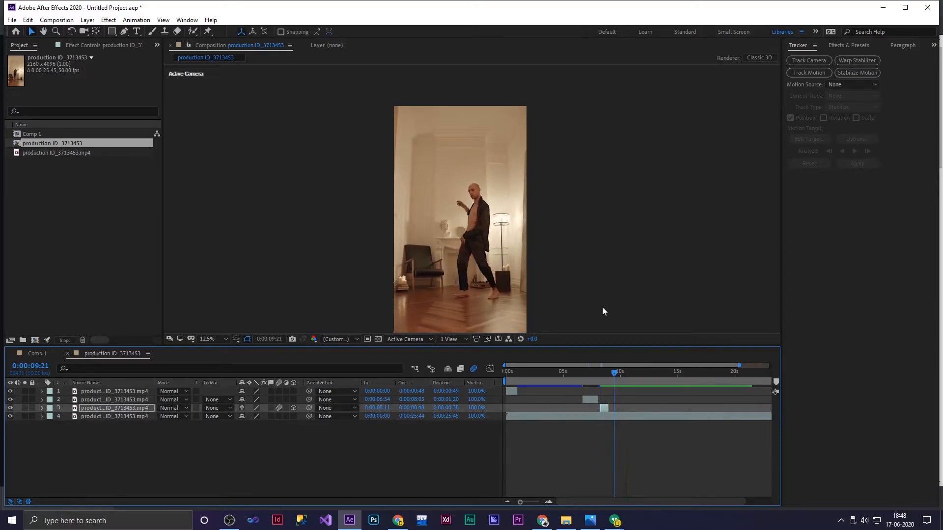
pyautogui.moveTo(618, 378); pyautogui.dragTo(476, 384)
pyautogui.press('space')
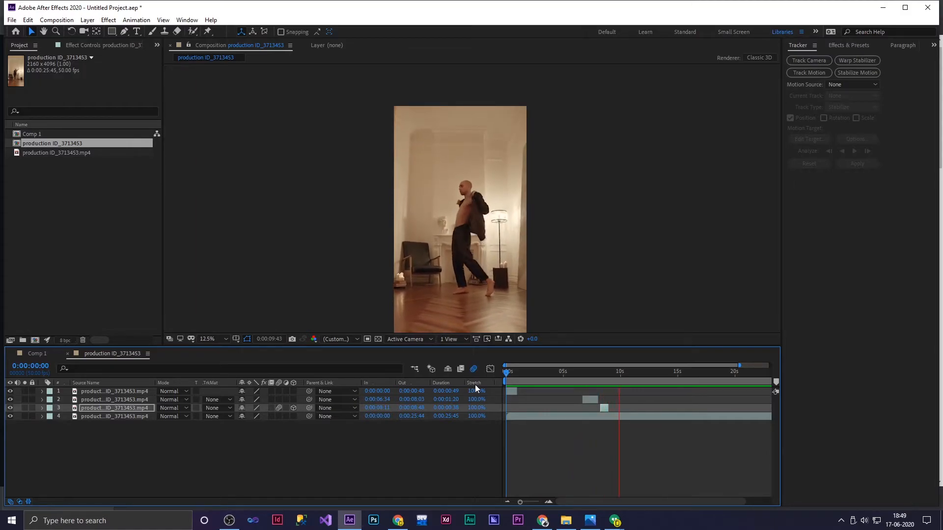
pyautogui.press('space')
pyautogui.moveTo(621, 373); pyautogui.dragTo(597, 374)
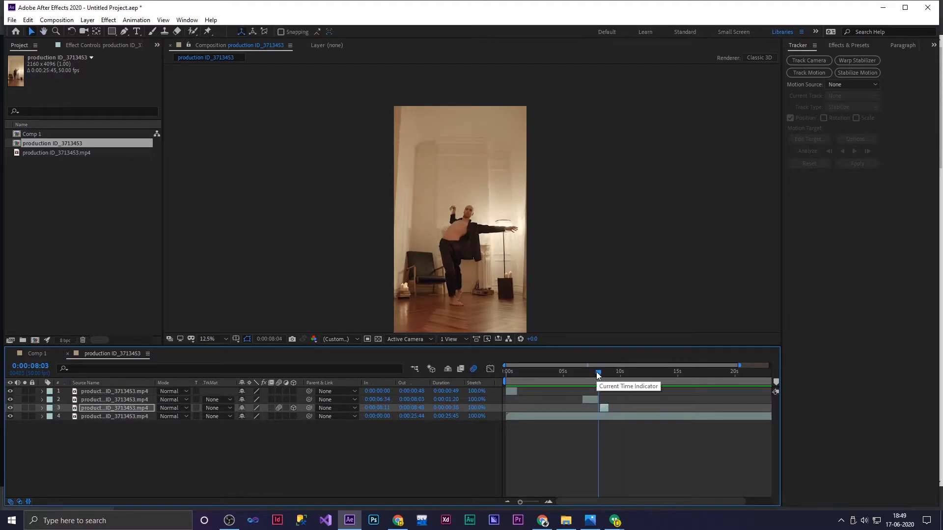
# - Review the frozen head's entrance, and apply Easy Ease to both of its position keyframes
pyautogui.press('space')
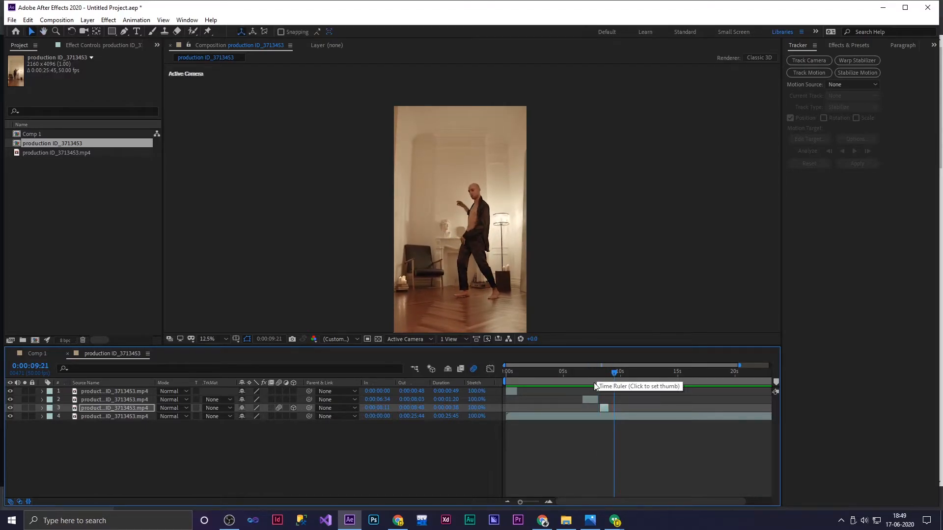
pyautogui.moveTo(609, 377); pyautogui.dragTo(602, 374)
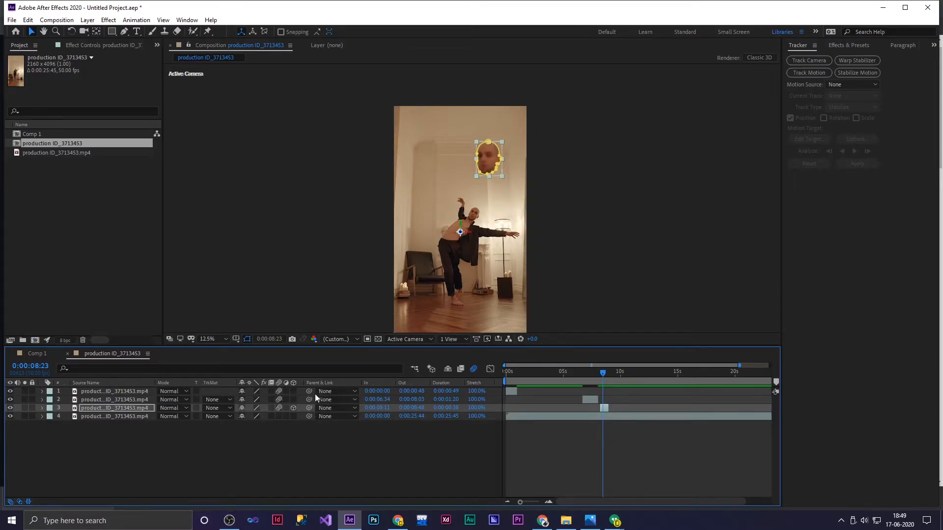
pyautogui.moveTo(603, 376); pyautogui.dragTo(601, 377)
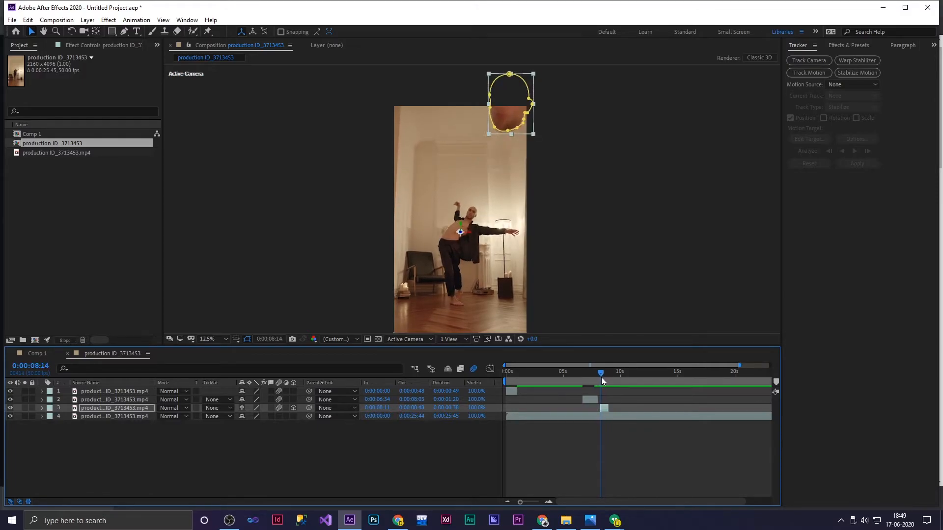
pyautogui.click(43, 407)
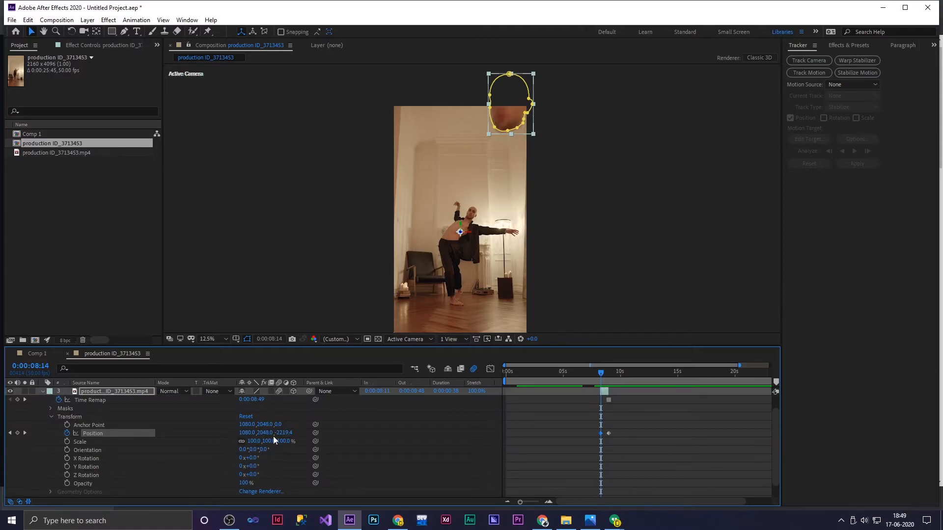
pyautogui.moveTo(624, 431); pyautogui.dragTo(588, 438)
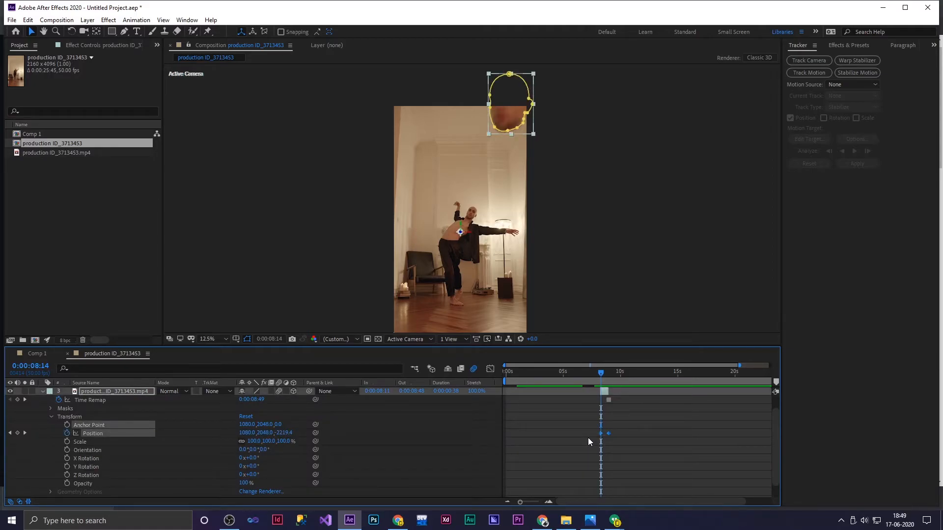
pyautogui.press('F9')
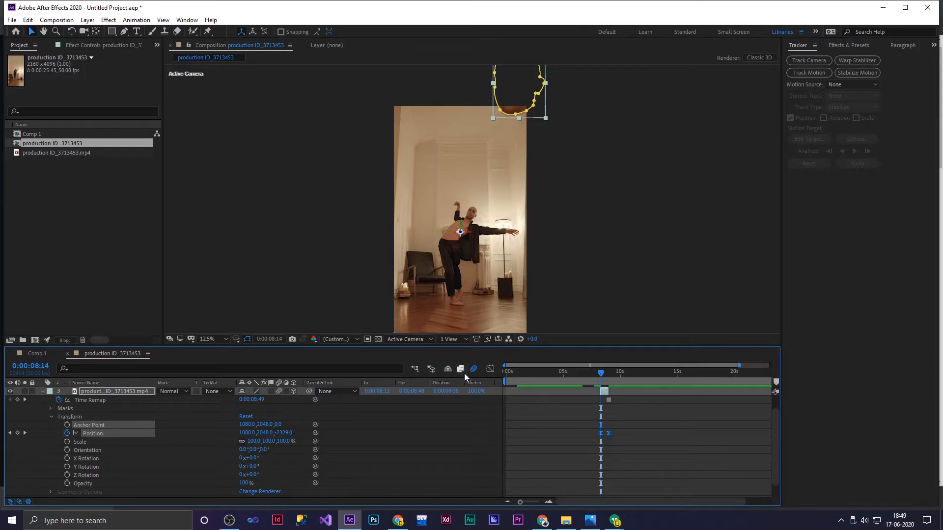
# - In the graph editor, reshape the head's position speed curve so the speed peaks sharply just before the second keyframe
pyautogui.click(490, 369)
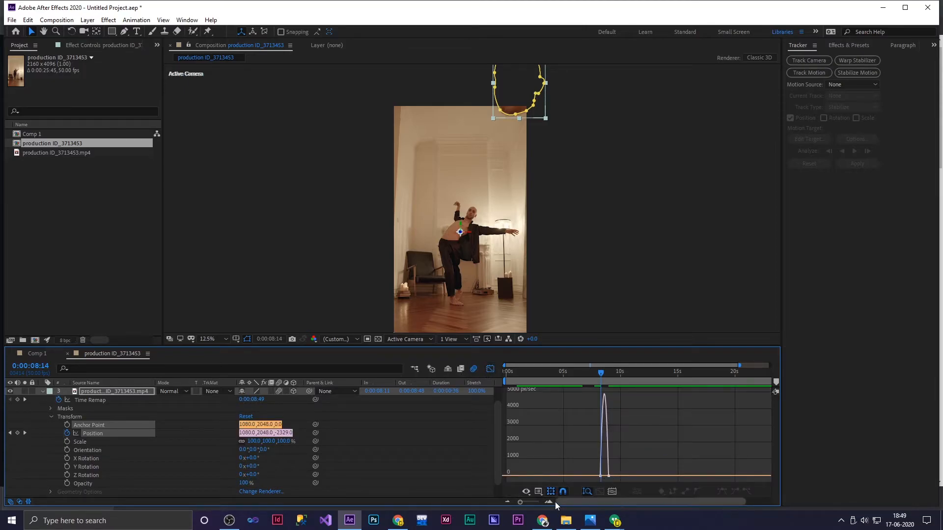
pyautogui.moveTo(520, 502); pyautogui.dragTo(527, 503)
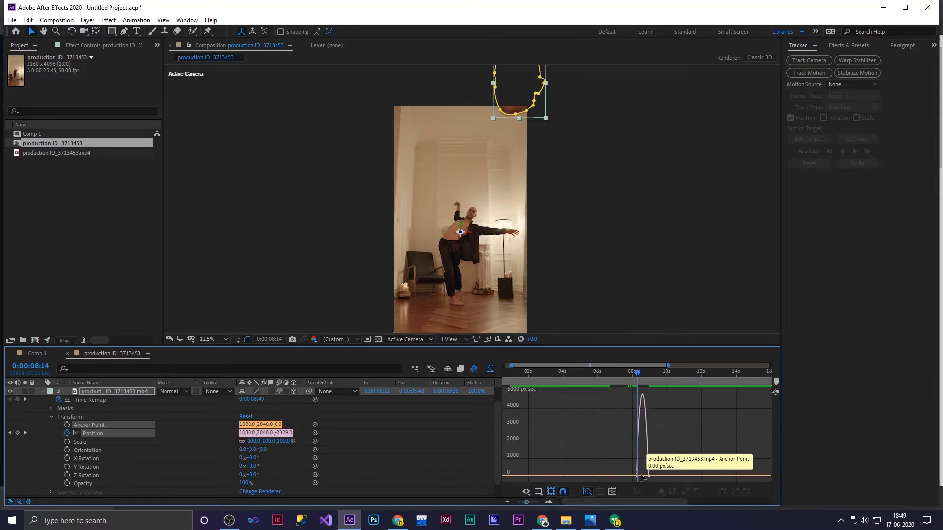
pyautogui.click(637, 476)
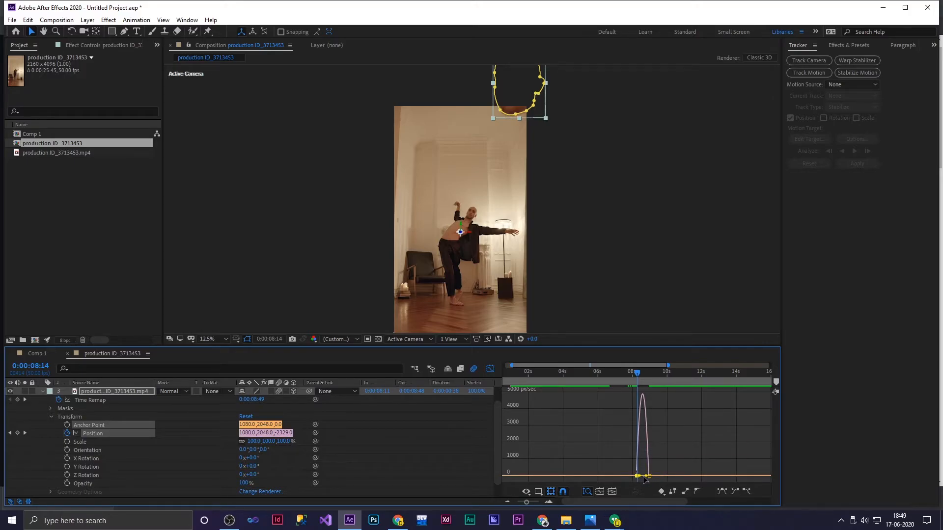
pyautogui.moveTo(647, 479); pyautogui.dragTo(649, 479)
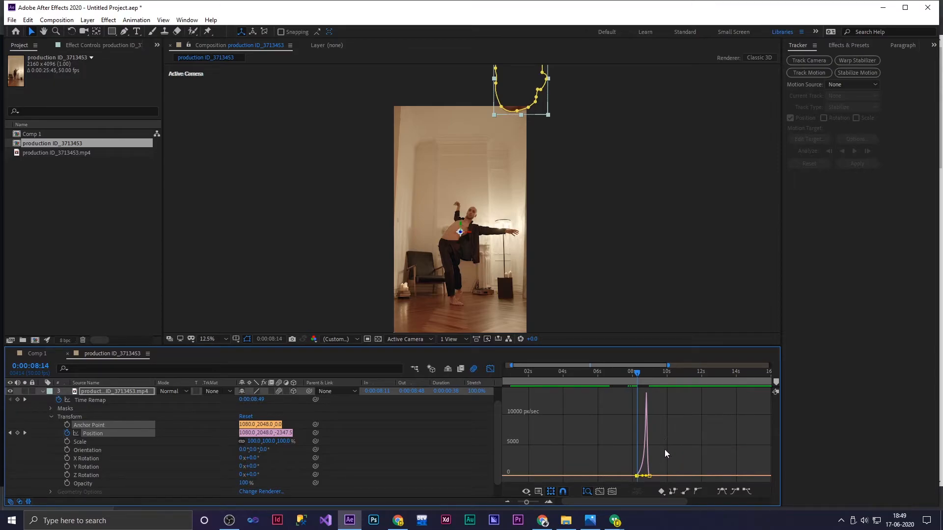
# - Play back the composition from the start to check the head's new easing, and collapse the head layer's properties
pyautogui.press('space')
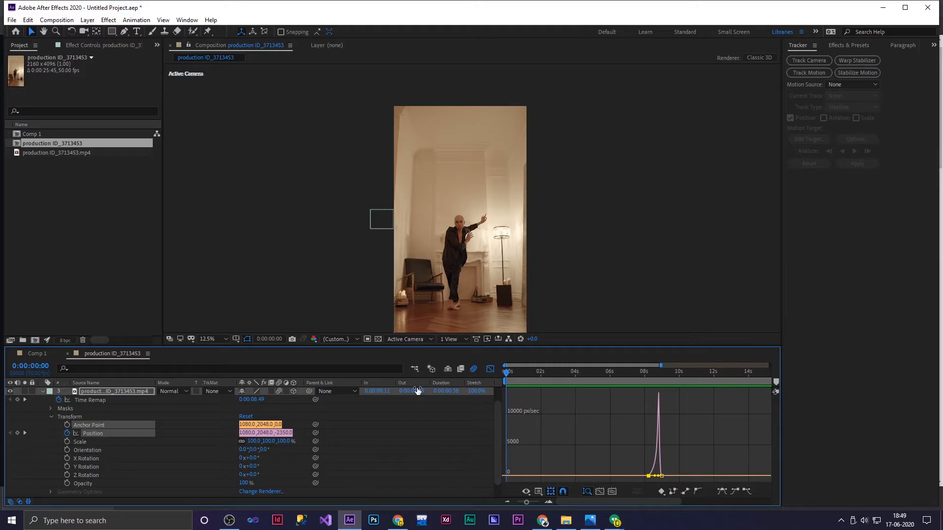
pyautogui.click(51, 417)
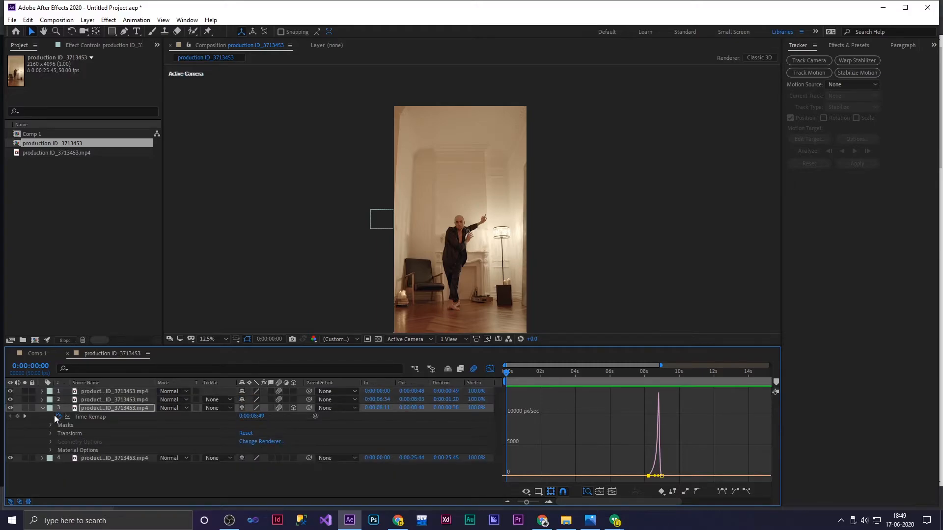
pyautogui.click(41, 409)
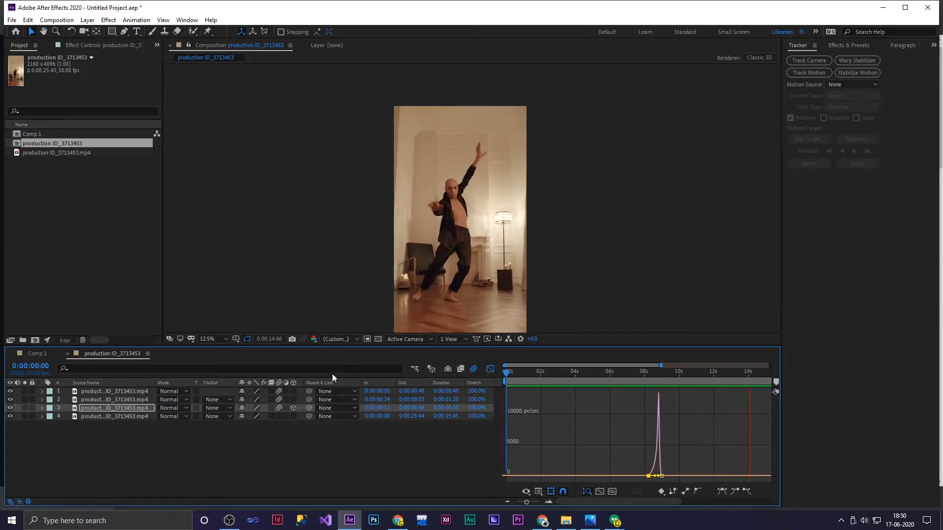
# - Go to the pose at 0:00:10:19 and switch the timeline from the speed graph back to layer bars
pyautogui.moveTo(655, 376); pyautogui.dragTo(687, 390)
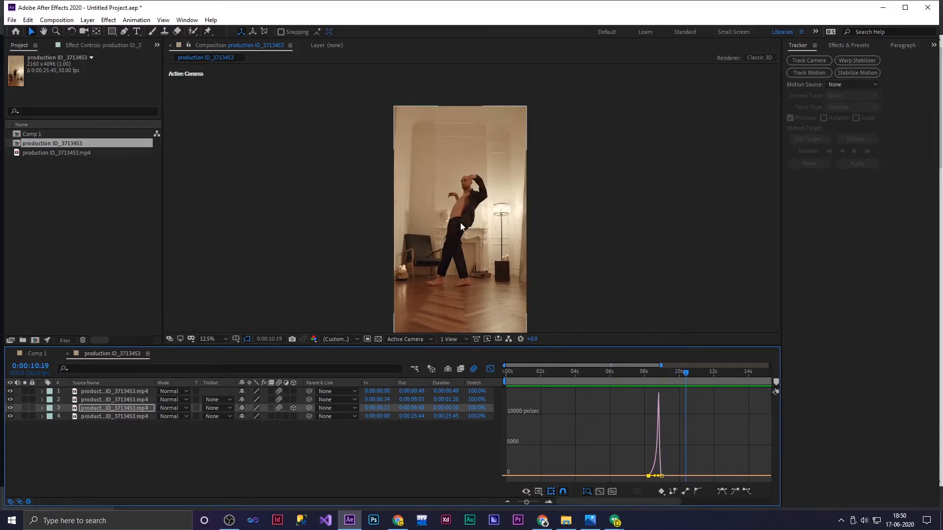
pyautogui.click(41, 408)
pyautogui.click(42, 408)
pyautogui.click(490, 369)
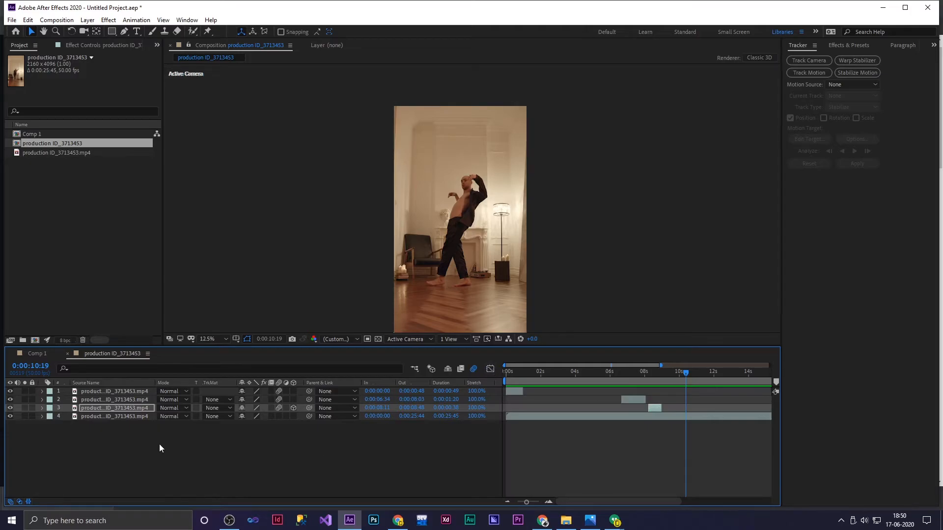
# - Freeze a duplicate of the base footage layer at 0:00:10:19 and trim its start to 0:00:09:11
pyautogui.click(112, 417)
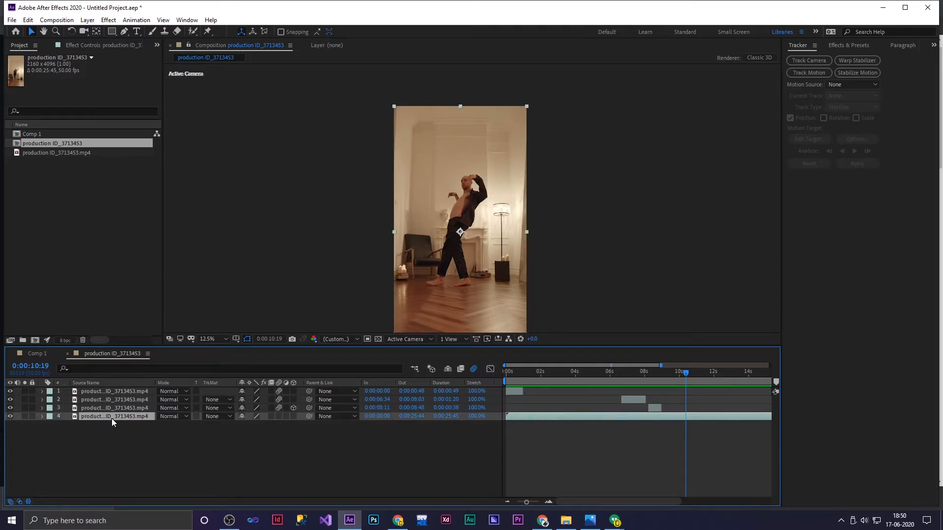
pyautogui.hotkey('ctrl', 'd')
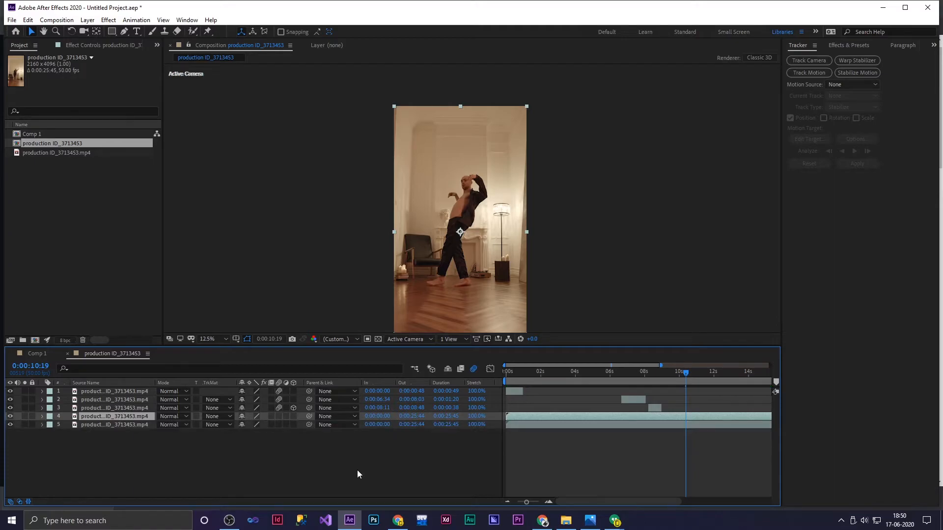
pyautogui.rightClick(687, 417)
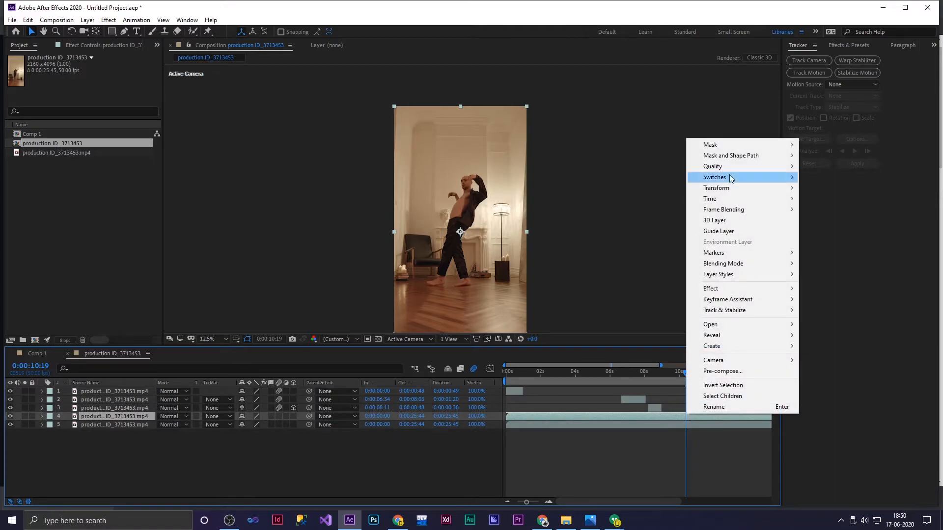
pyautogui.moveTo(721, 199)
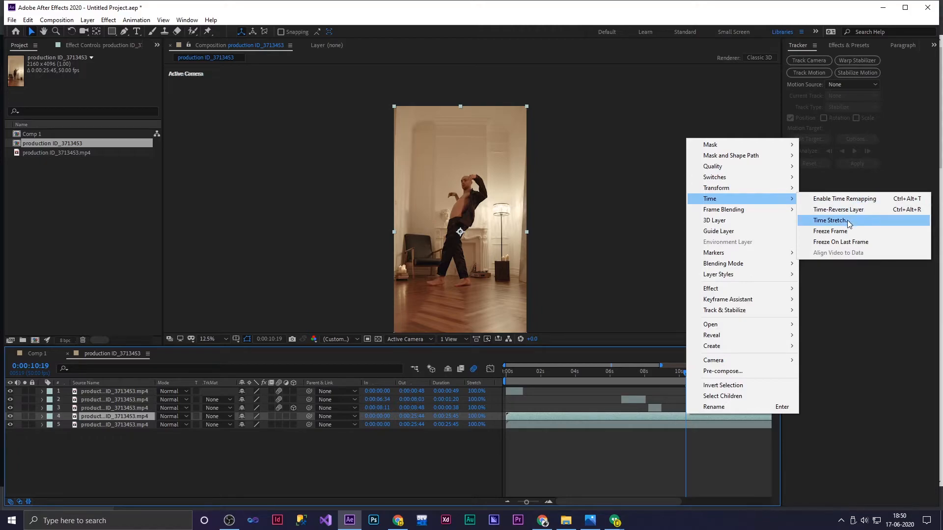
pyautogui.click(844, 232)
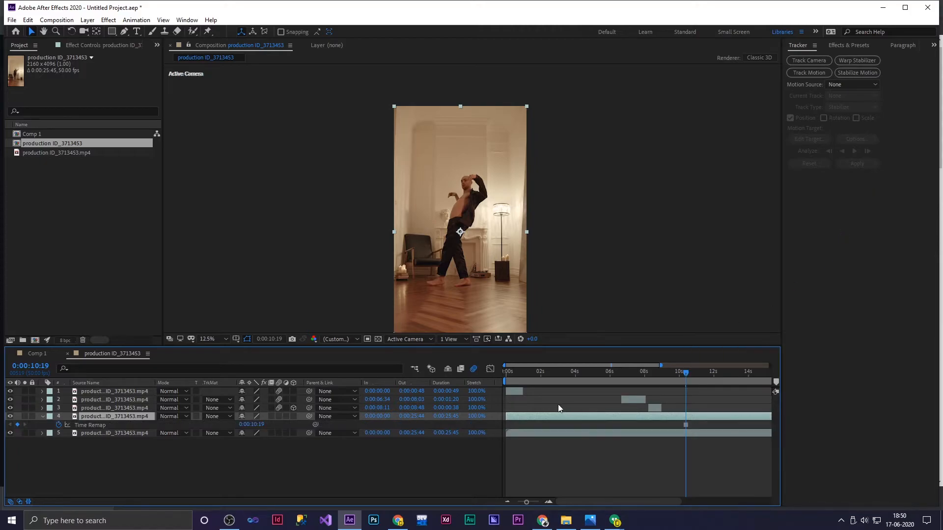
pyautogui.moveTo(506, 416); pyautogui.dragTo(665, 422)
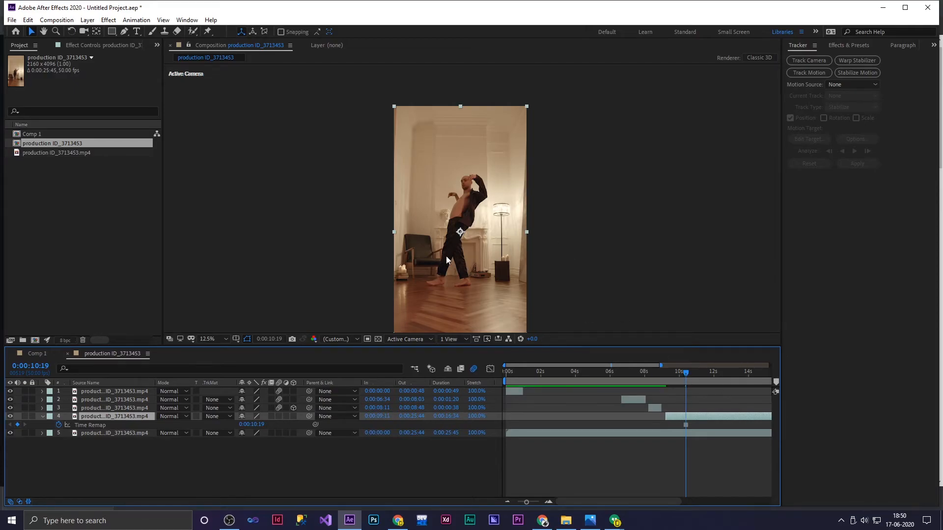
# - Draw a closed Pen mask on the frozen layer around the dancer's legs, from the trouser waistband down around both feet
pyautogui.scroll(1, 446, 260)
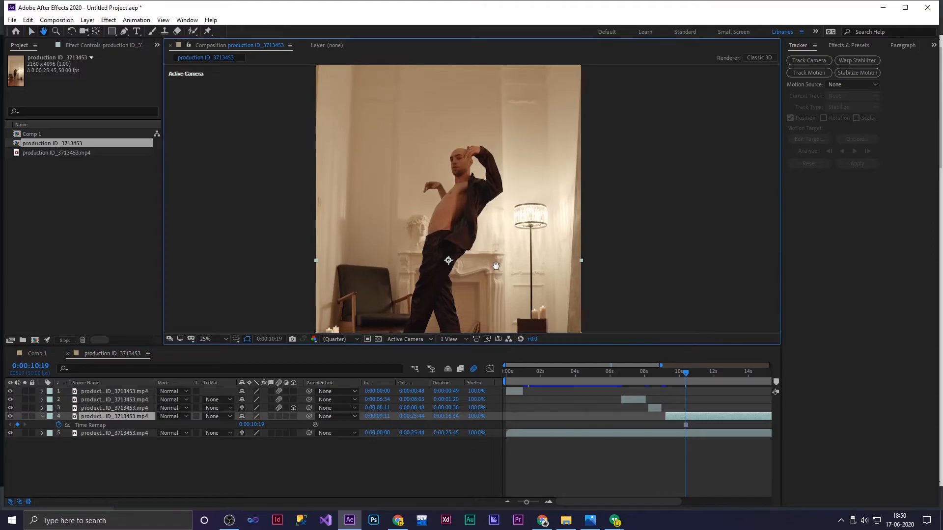
pyautogui.scroll(-3, 442, 231)
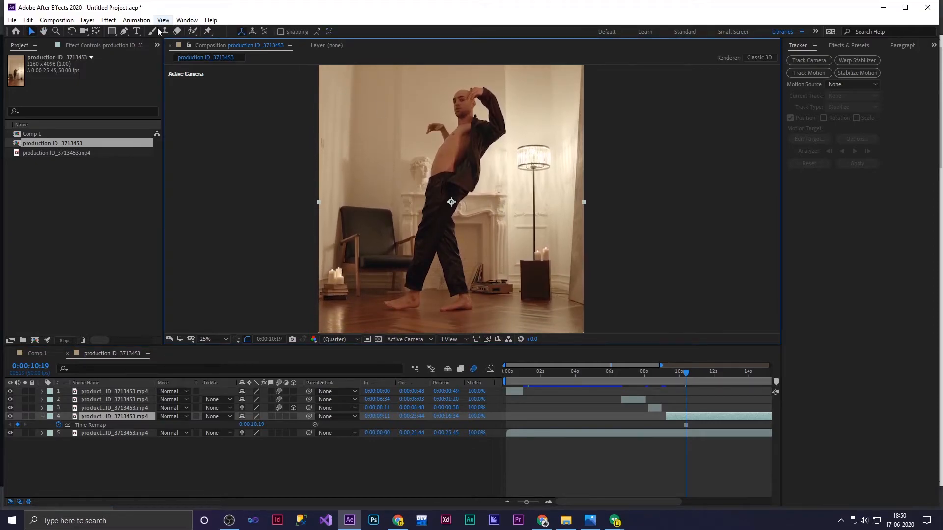
pyautogui.click(124, 32)
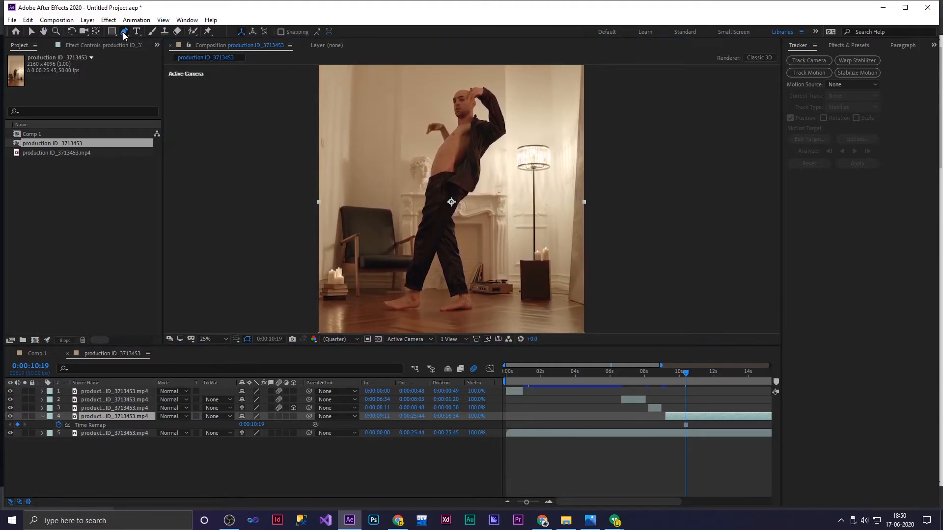
pyautogui.click(429, 177)
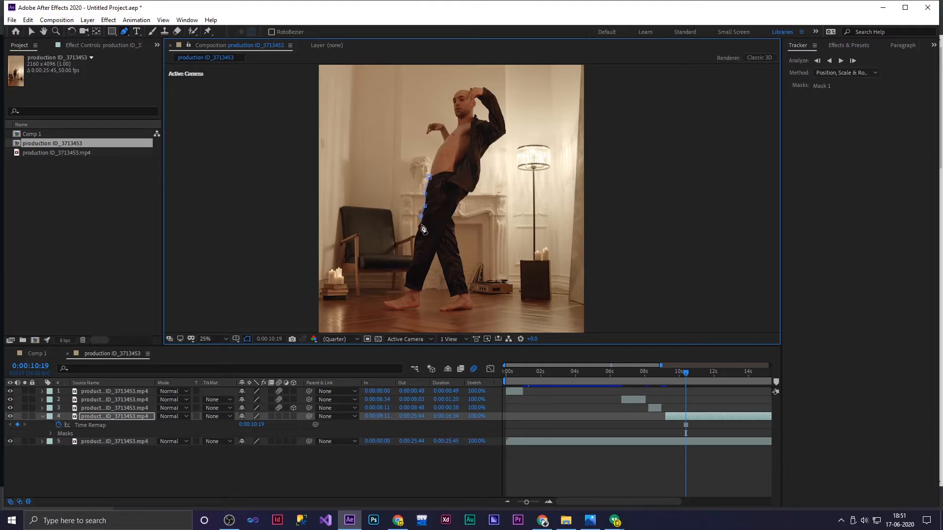
pyautogui.click(417, 228)
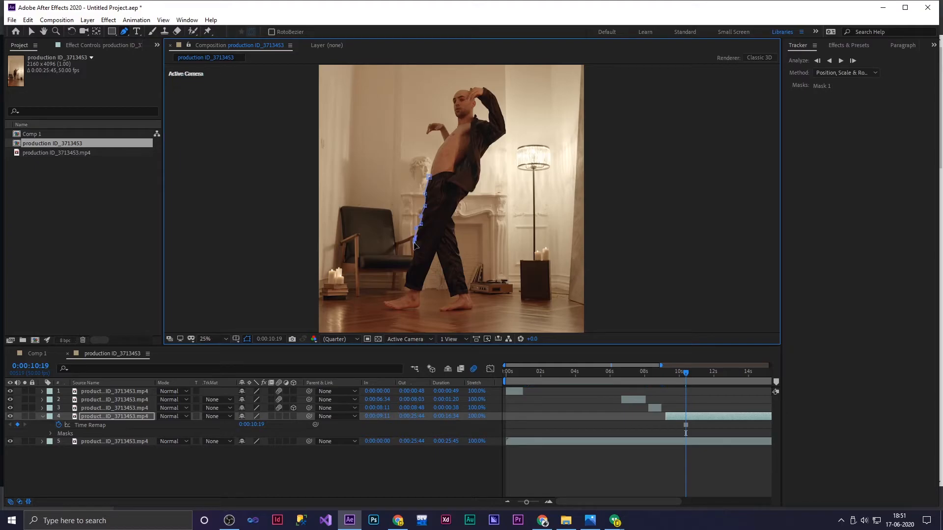
pyautogui.click(410, 264)
pyautogui.click(406, 271)
pyautogui.click(405, 283)
pyautogui.click(411, 291)
pyautogui.click(401, 298)
pyautogui.click(392, 301)
pyautogui.click(384, 302)
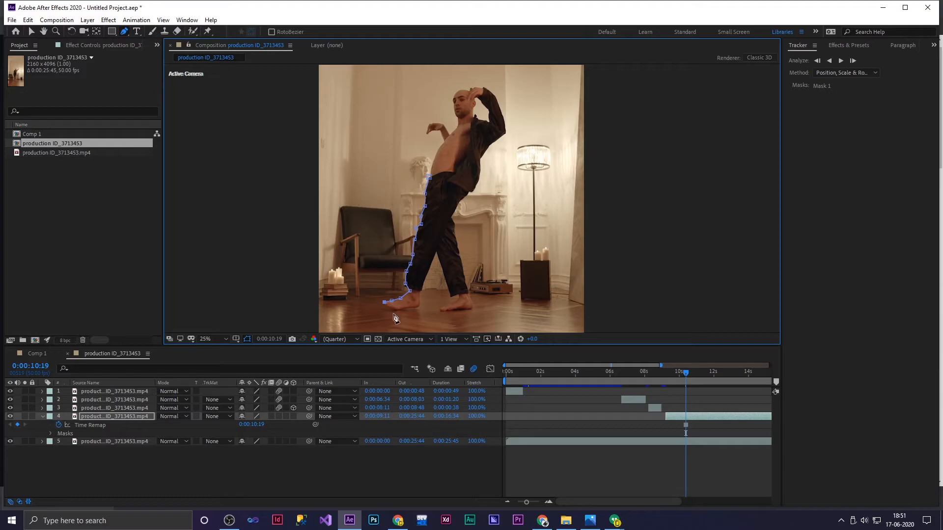
pyautogui.moveTo(395, 312); pyautogui.dragTo(399, 314)
pyautogui.click(409, 309)
pyautogui.click(419, 307)
pyautogui.click(419, 298)
pyautogui.click(418, 291)
pyautogui.click(422, 284)
pyautogui.click(428, 272)
pyautogui.click(442, 271)
pyautogui.click(448, 290)
pyautogui.click(451, 297)
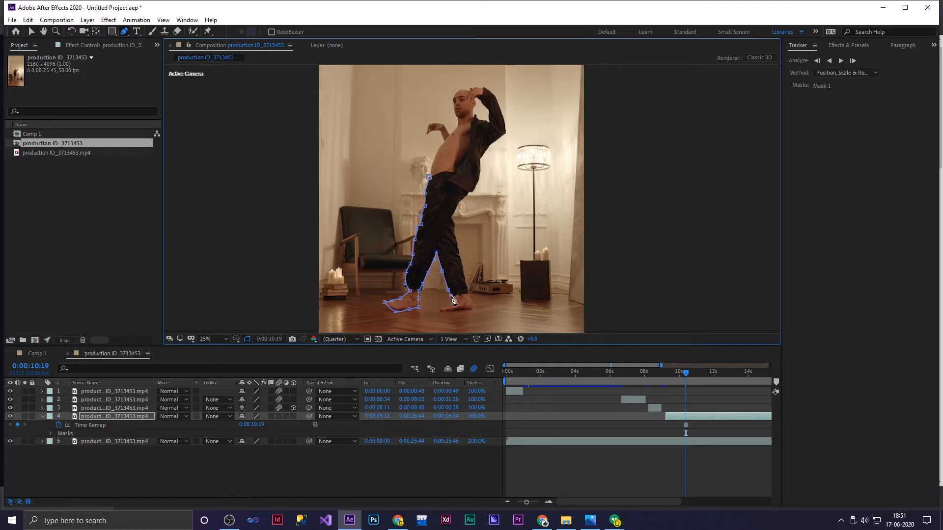
pyautogui.click(451, 301)
pyautogui.click(452, 309)
pyautogui.click(462, 309)
pyautogui.click(470, 308)
pyautogui.click(468, 290)
pyautogui.click(458, 249)
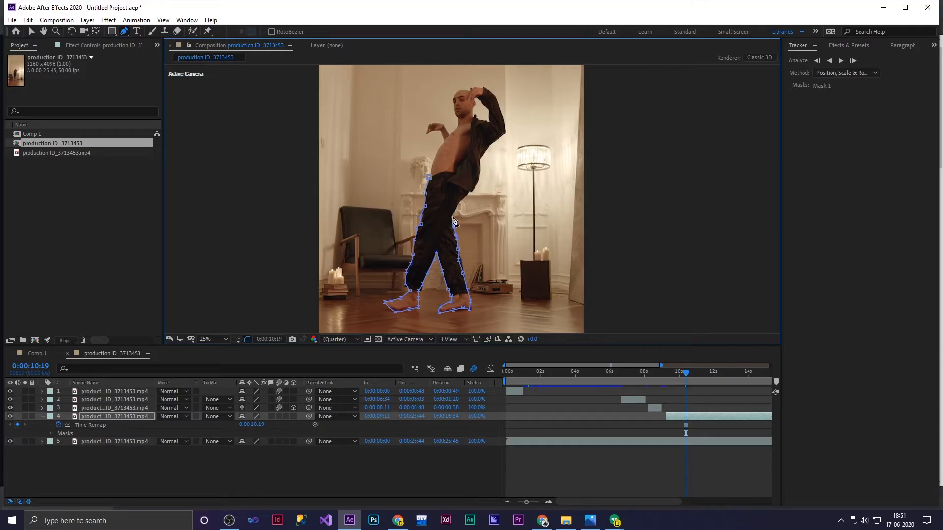
pyautogui.click(456, 209)
pyautogui.click(469, 187)
pyautogui.click(465, 179)
pyautogui.click(456, 173)
pyautogui.click(449, 173)
pyautogui.click(437, 174)
# - Return to 0:00:10:19 and trim the end of the frozen legs layer to that time
pyautogui.moveTo(686, 376)
pyautogui.mouseDown()
pyautogui.moveTo(649, 373)
pyautogui.moveTo(705, 383)
pyautogui.moveTo(683, 384)
pyautogui.mouseUp()
pyautogui.hotkey('shift', 'pageup')
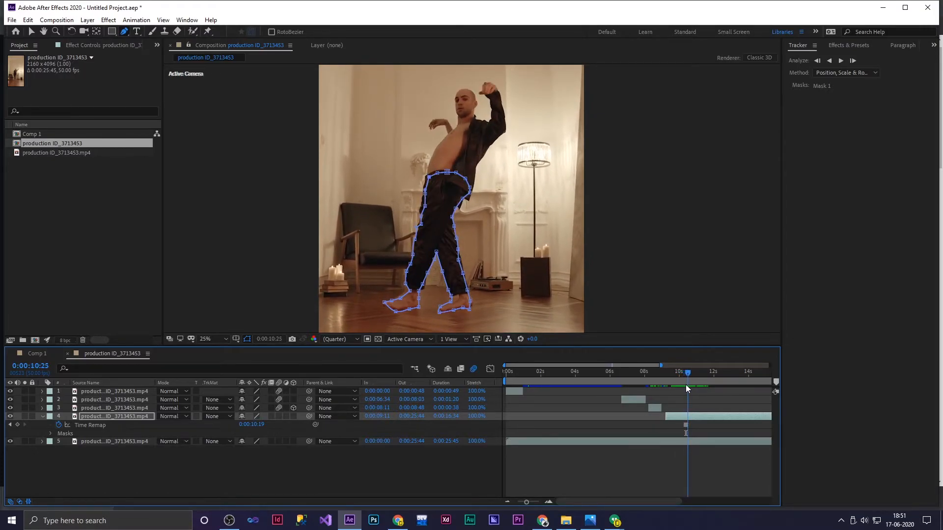
pyautogui.moveTo(683, 376)
pyautogui.mouseDown()
pyautogui.moveTo(672, 378)
pyautogui.moveTo(684, 378)
pyautogui.mouseUp()
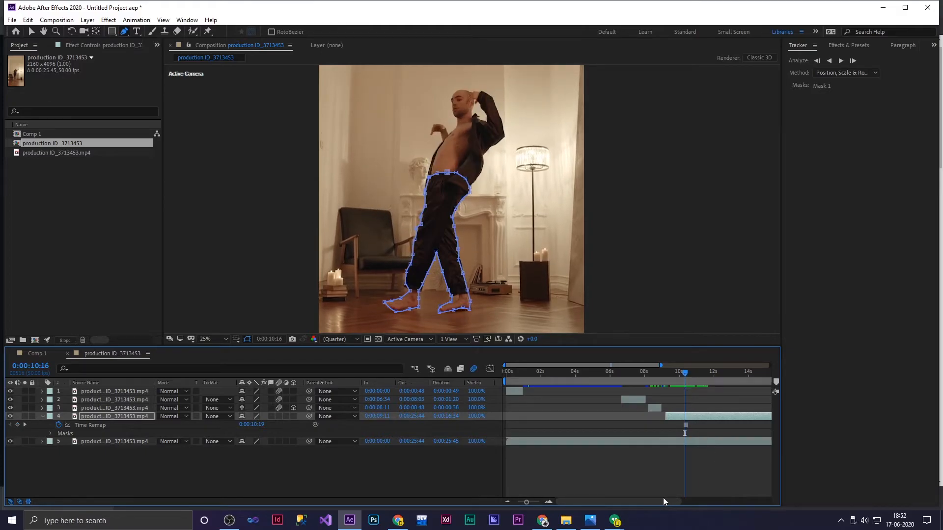
pyautogui.moveTo(525, 502); pyautogui.dragTo(539, 503)
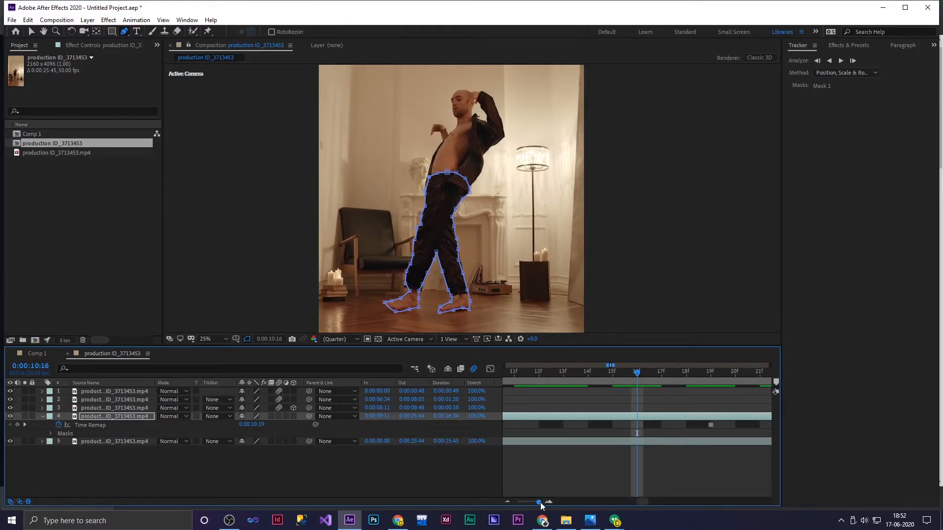
pyautogui.moveTo(641, 376); pyautogui.dragTo(706, 378)
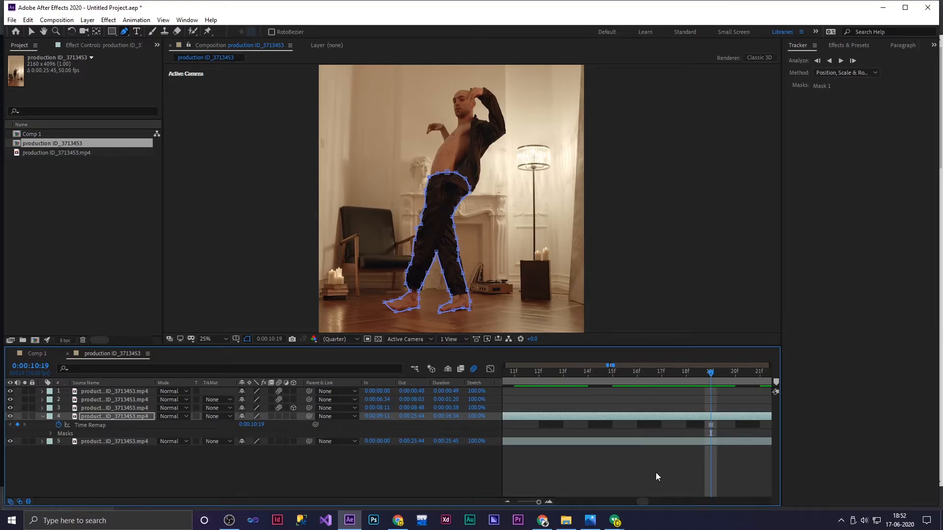
pyautogui.moveTo(539, 502); pyautogui.dragTo(512, 502)
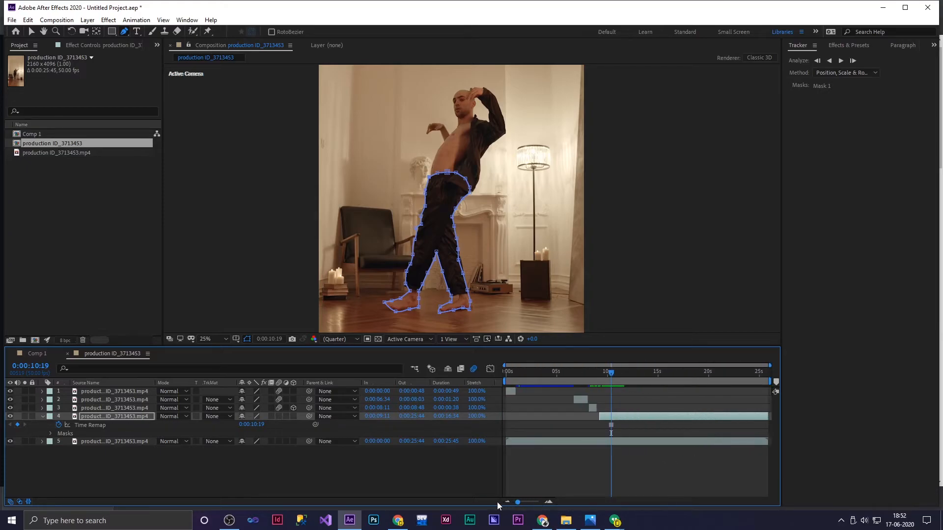
pyautogui.moveTo(767, 417); pyautogui.dragTo(611, 424)
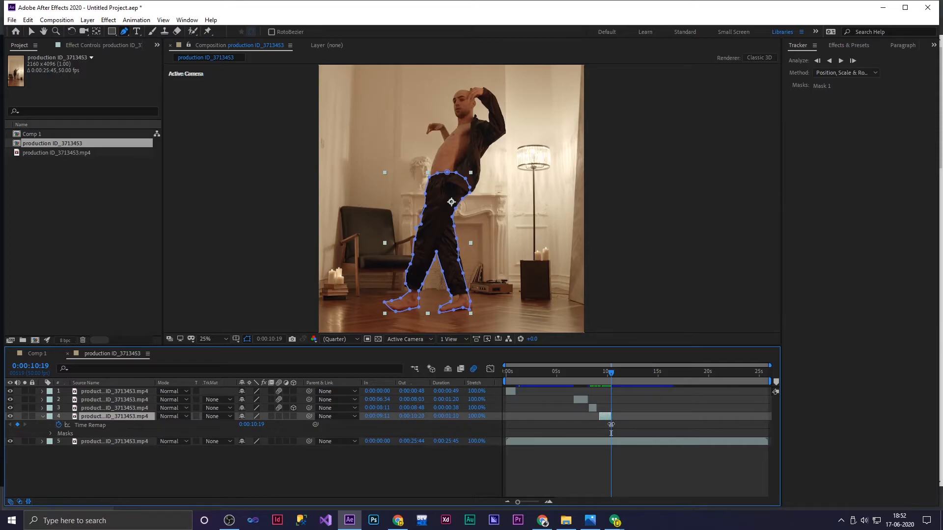
# - Preview the frozen legs section and extend the start of the frozen legs layer to 0:00:08:39
pyautogui.moveTo(615, 373); pyautogui.dragTo(598, 375)
pyautogui.press('space')
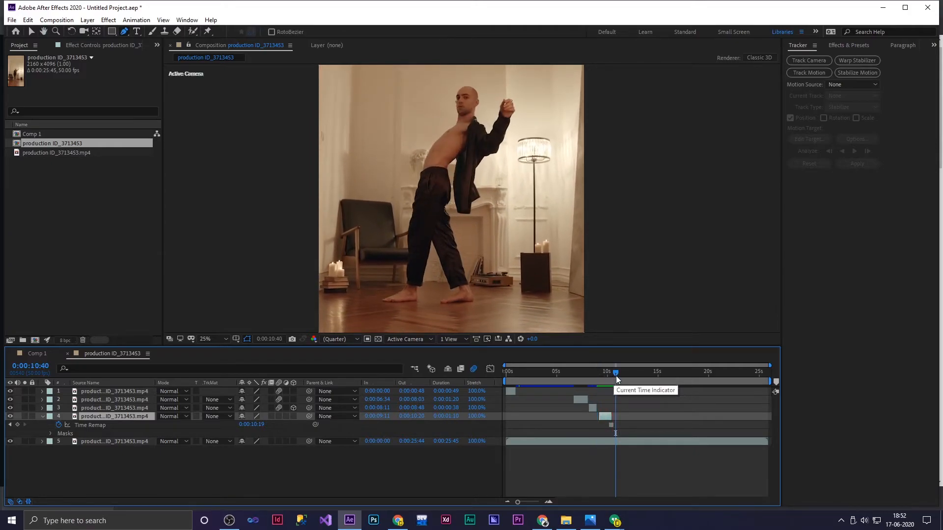
pyautogui.click(608, 373)
pyautogui.moveTo(608, 377); pyautogui.dragTo(605, 380)
pyautogui.moveTo(595, 416); pyautogui.dragTo(592, 416)
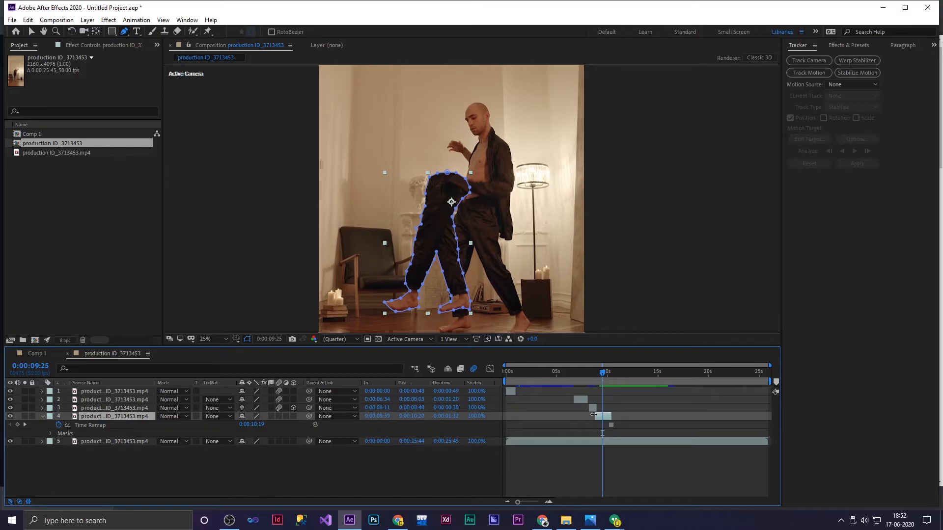
# - At 0:00:08:39, make the frozen legs layer 3D and bring it towards the camera to a Z position of -3072
pyautogui.moveTo(603, 374); pyautogui.dragTo(594, 373)
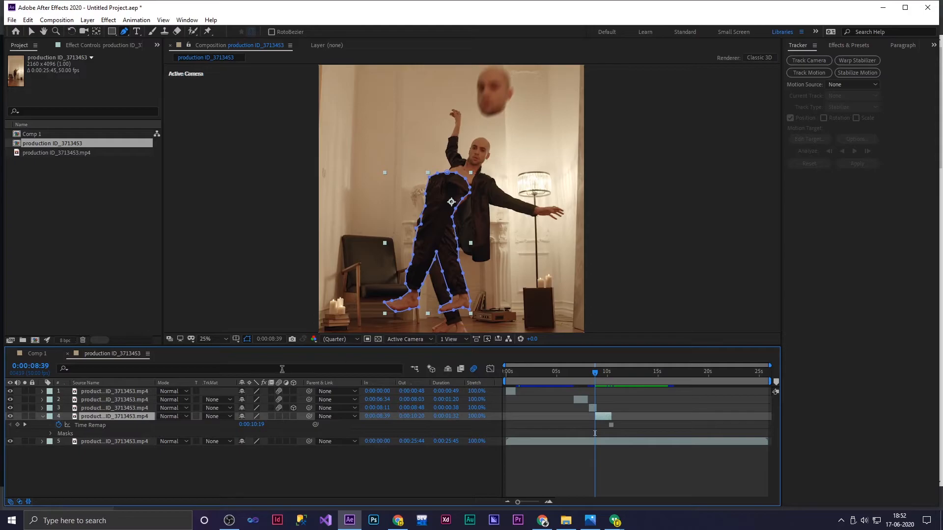
pyautogui.click(293, 417)
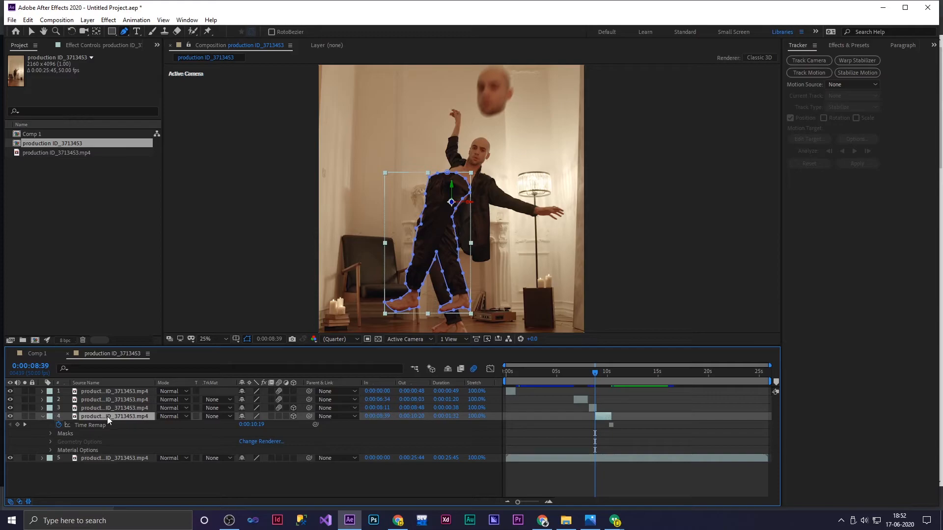
pyautogui.press('p')
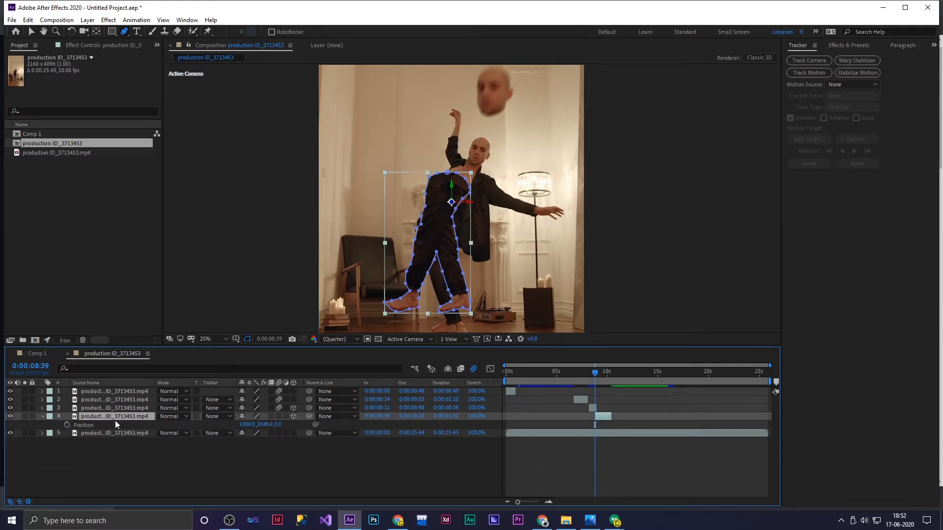
pyautogui.click(278, 425)
pyautogui.click(30, 32)
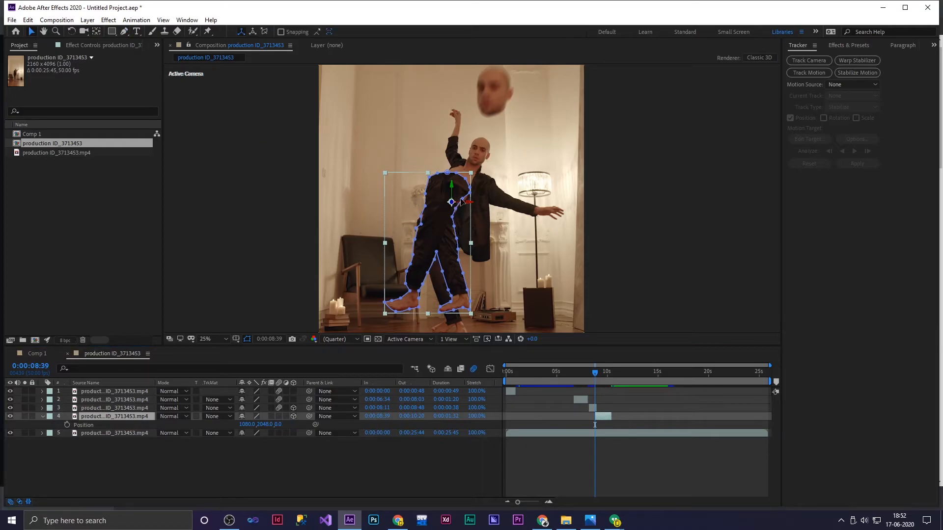
pyautogui.moveTo(452, 203); pyautogui.dragTo(447, 45)
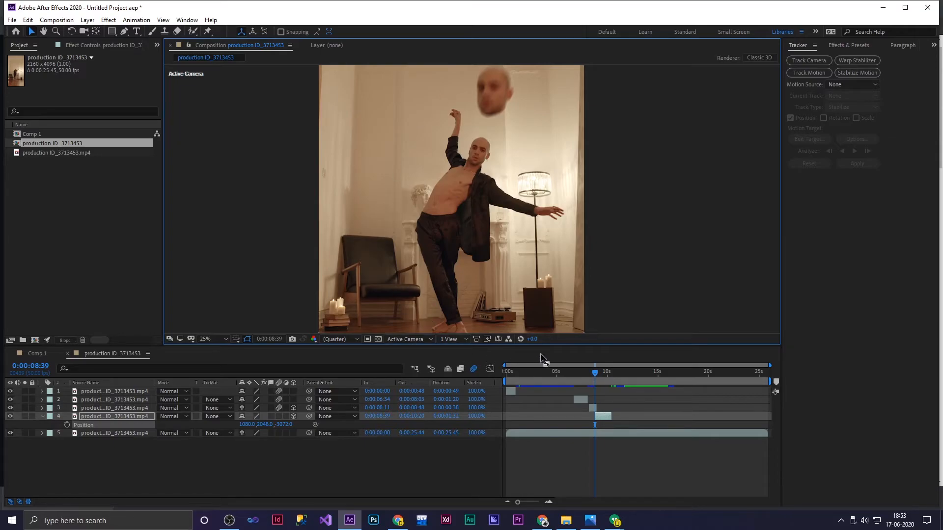
# - Set the legs layer's Z position to 0 at 0:00:10:21 and preview the composition from the beginning
pyautogui.moveTo(599, 377); pyautogui.dragTo(612, 377)
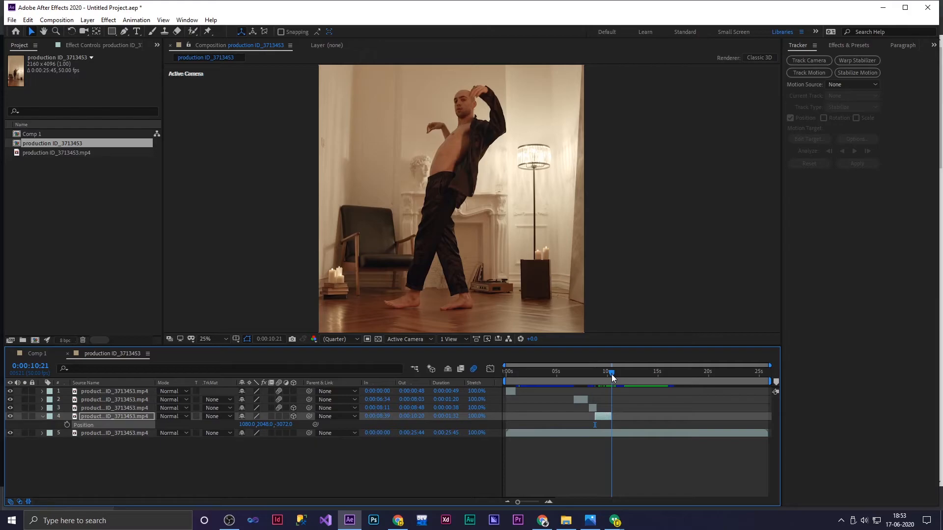
pyautogui.click(284, 426)
pyautogui.write('0')
pyautogui.press('Return')
pyautogui.moveTo(609, 376); pyautogui.dragTo(490, 381)
pyautogui.press('space')
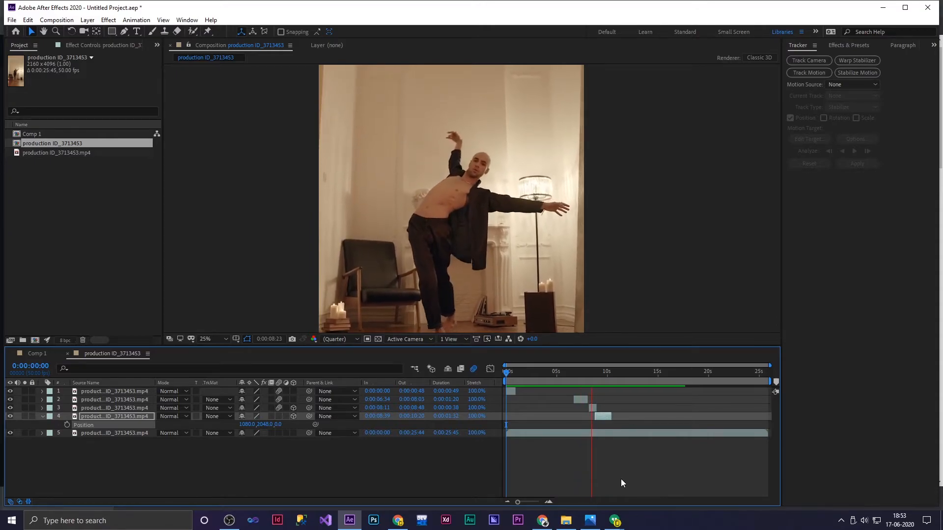
pyautogui.press('space')
# - Enable Position keyframing on the legs layer and set its Z position to -3060 at 0:00:08:39
pyautogui.moveTo(615, 373); pyautogui.dragTo(596, 373)
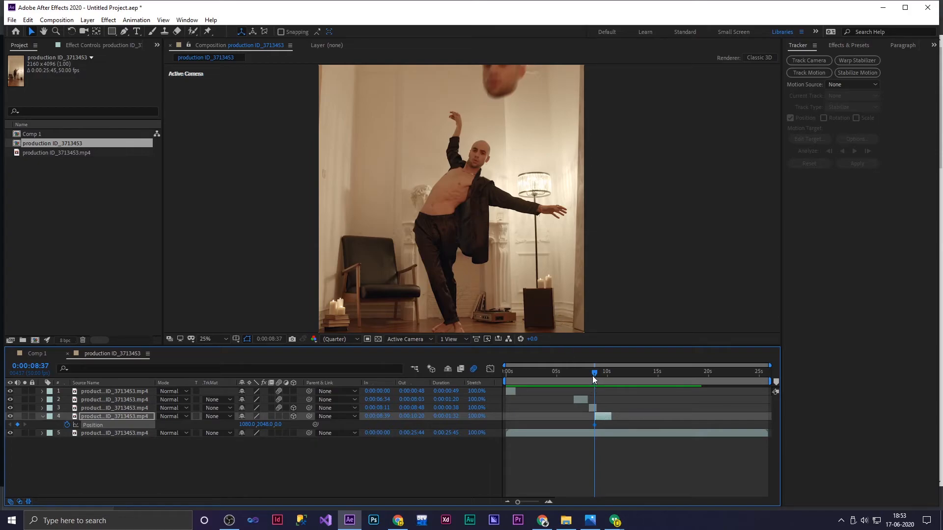
pyautogui.press('pagedown')
pyautogui.press('pagedown')
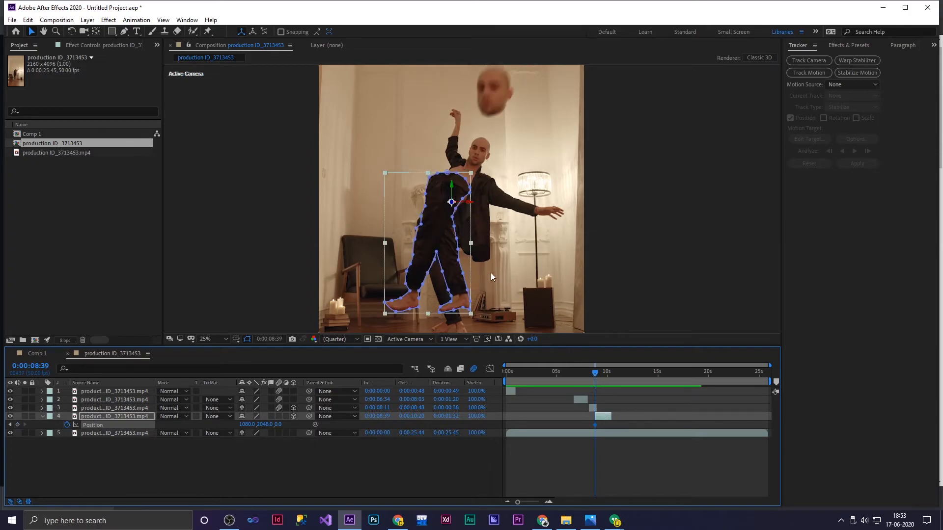
pyautogui.moveTo(453, 207); pyautogui.dragTo(413, 3)
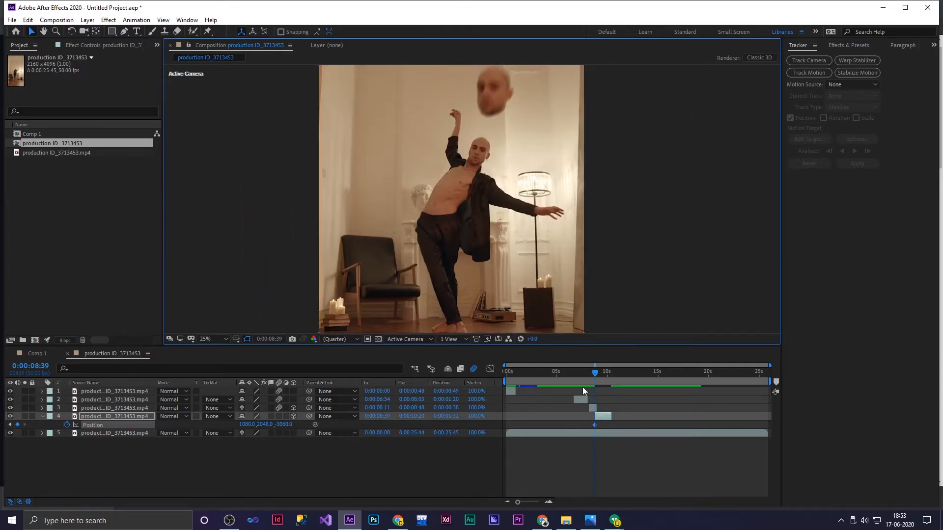
# - Keyframe the legs layer's Z position at 0 at 0:00:10:19 and preview the fly-in
pyautogui.moveTo(596, 371); pyautogui.dragTo(613, 376)
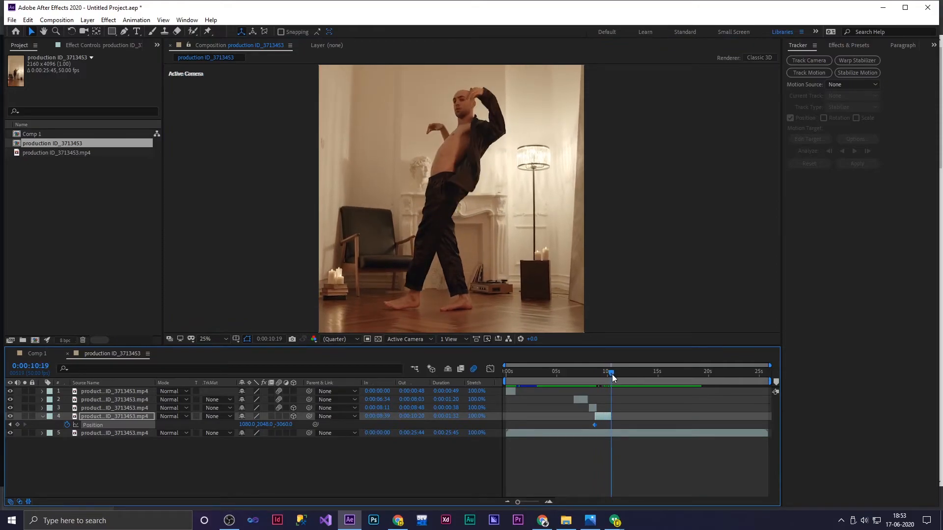
pyautogui.click(284, 424)
pyautogui.write('0')
pyautogui.press('Return')
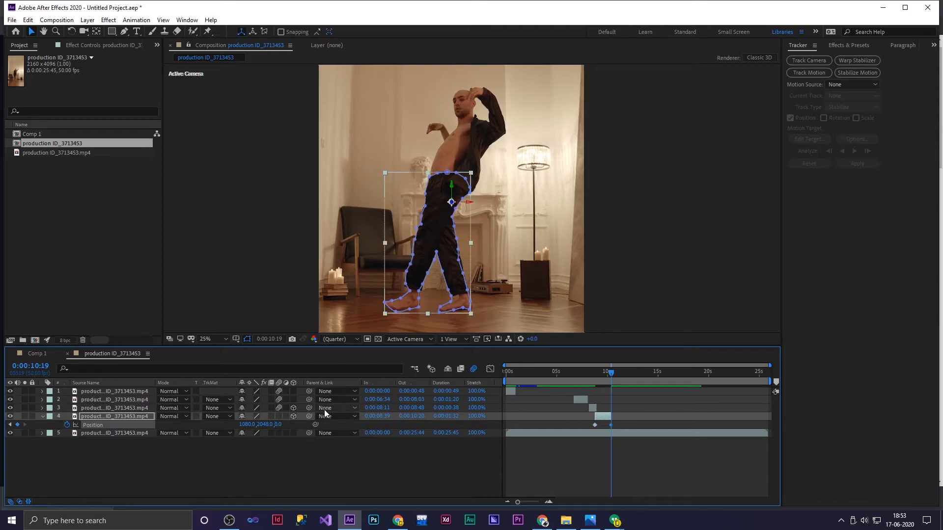
pyautogui.moveTo(613, 366); pyautogui.dragTo(591, 375)
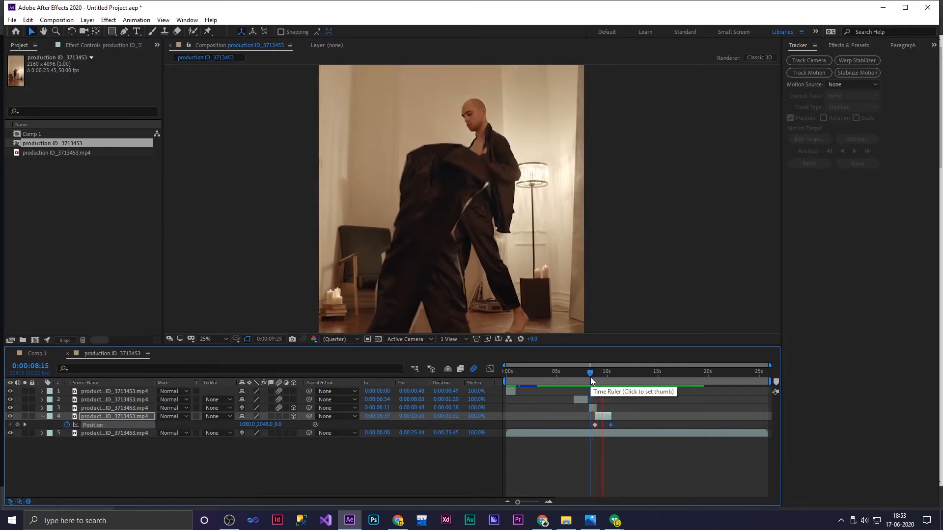
pyautogui.press('space')
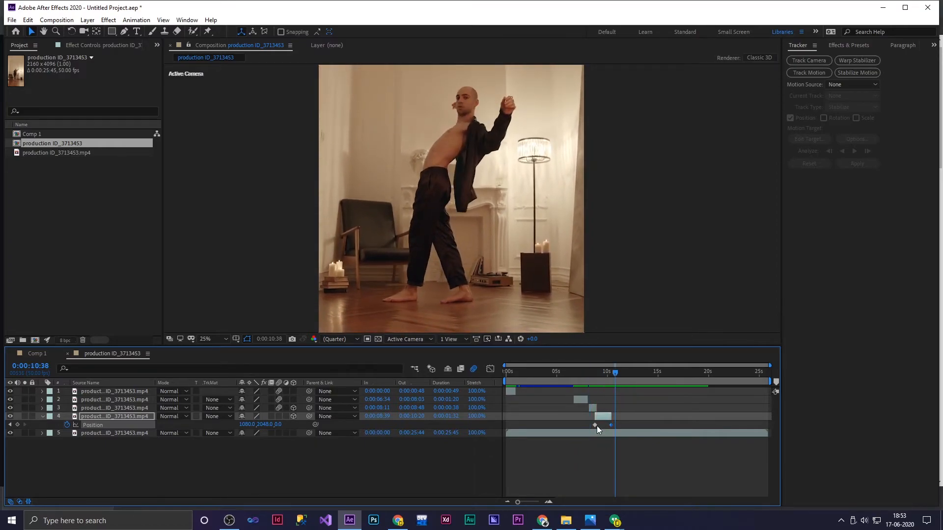
# - Ease the legs layer's Position keyframes and adjust the start of their curve in the speed graph
pyautogui.moveTo(619, 429); pyautogui.dragTo(620, 428)
pyautogui.click(490, 370)
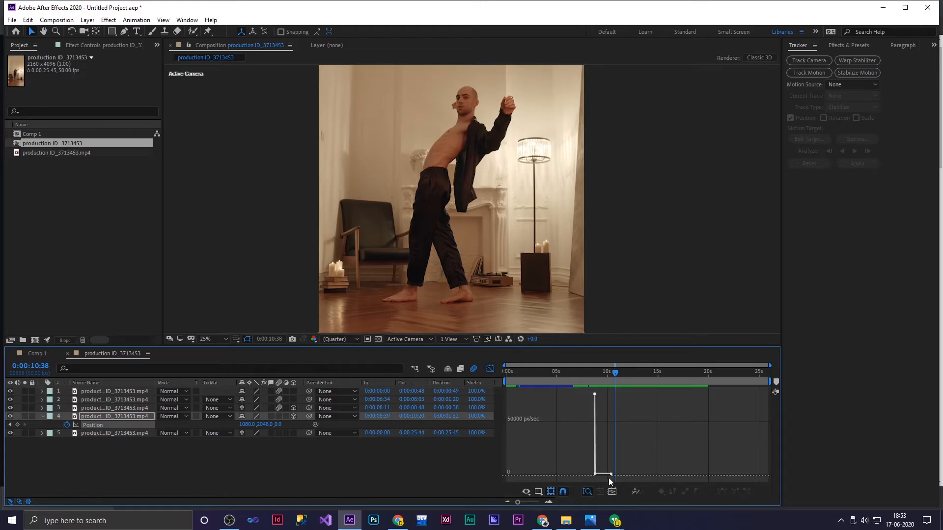
pyautogui.moveTo(517, 503)
pyautogui.mouseDown()
pyautogui.moveTo(534, 508)
pyautogui.moveTo(518, 508)
pyautogui.mouseUp()
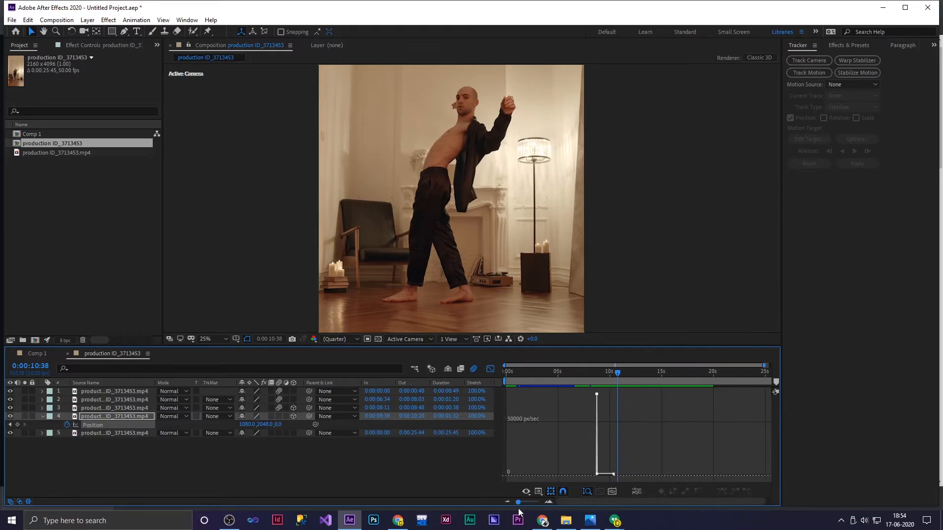
pyautogui.click(492, 370)
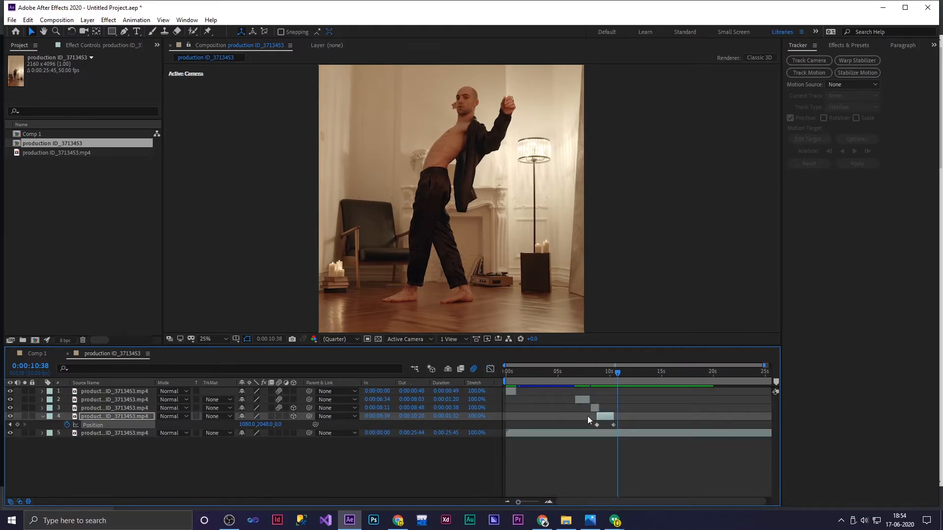
pyautogui.moveTo(591, 429); pyautogui.dragTo(588, 430)
pyautogui.click(491, 369)
pyautogui.moveTo(596, 475)
pyautogui.mouseDown()
pyautogui.moveTo(596, 467)
pyautogui.moveTo(601, 476)
pyautogui.mouseUp()
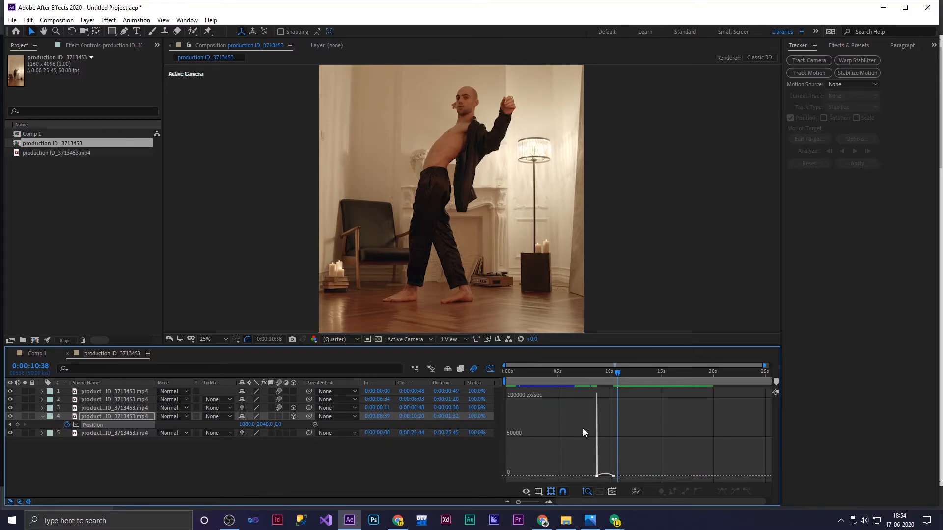
# - Stretch the starting ease on the legs layer's speed graph so the motion peaks at the end, and preview it
pyautogui.moveTo(618, 378); pyautogui.dragTo(599, 382)
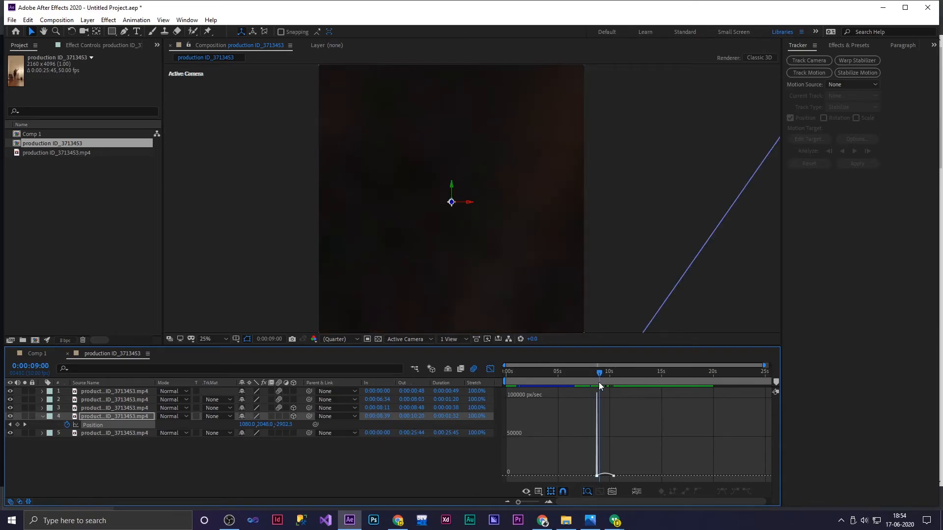
pyautogui.click(597, 476)
pyautogui.moveTo(597, 477); pyautogui.dragTo(616, 476)
pyautogui.press('space')
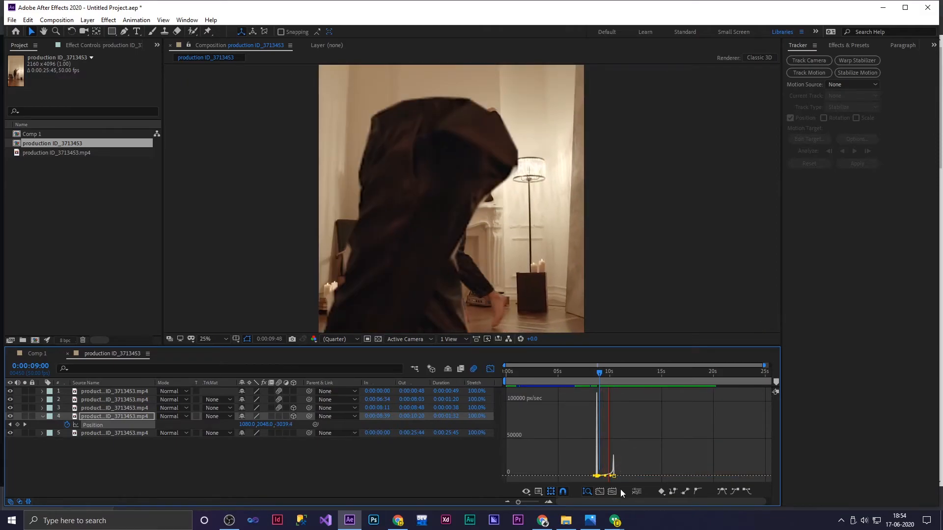
pyautogui.press('space')
# - Delete the legs layer's starting Position keyframes and trim the layer's start to 0:00:09:03
pyautogui.moveTo(619, 374); pyautogui.dragTo(599, 474)
pyautogui.press('Delete')
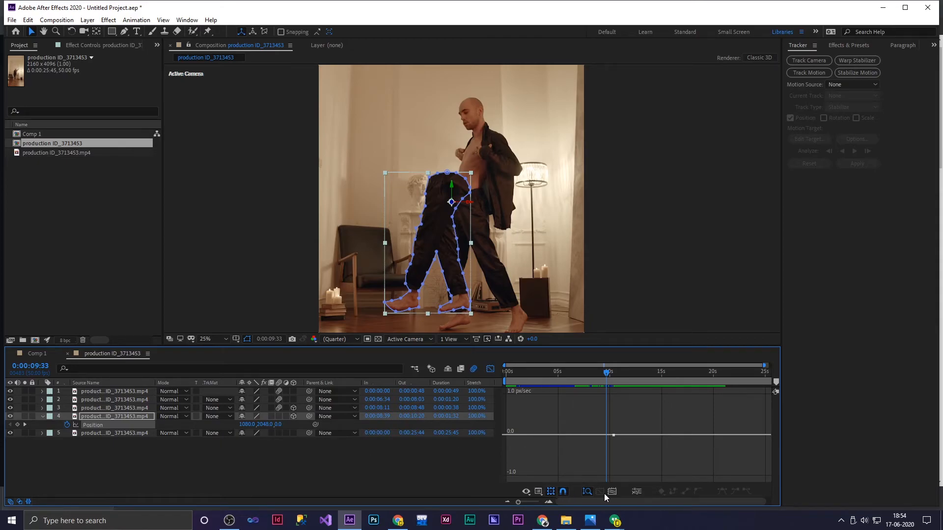
pyautogui.click(489, 371)
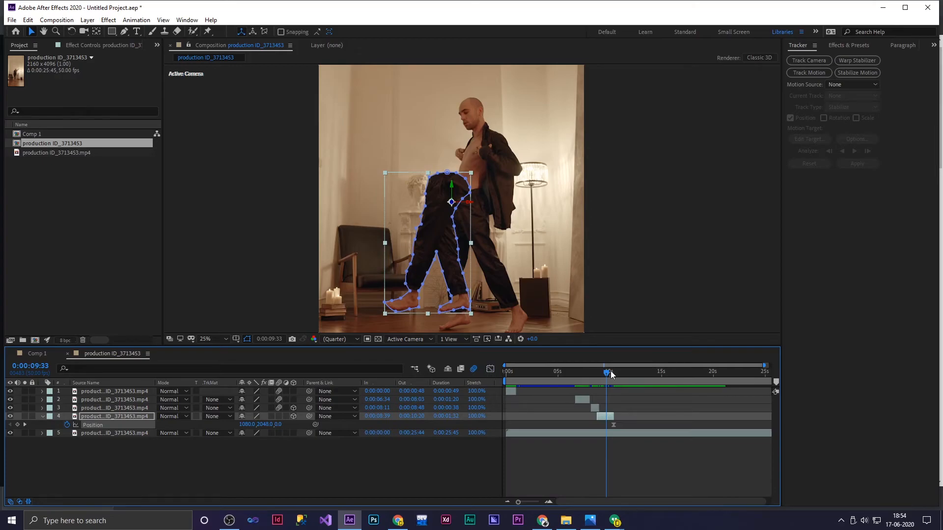
pyautogui.moveTo(607, 373)
pyautogui.mouseDown()
pyautogui.moveTo(615, 376)
pyautogui.moveTo(601, 383)
pyautogui.mouseUp()
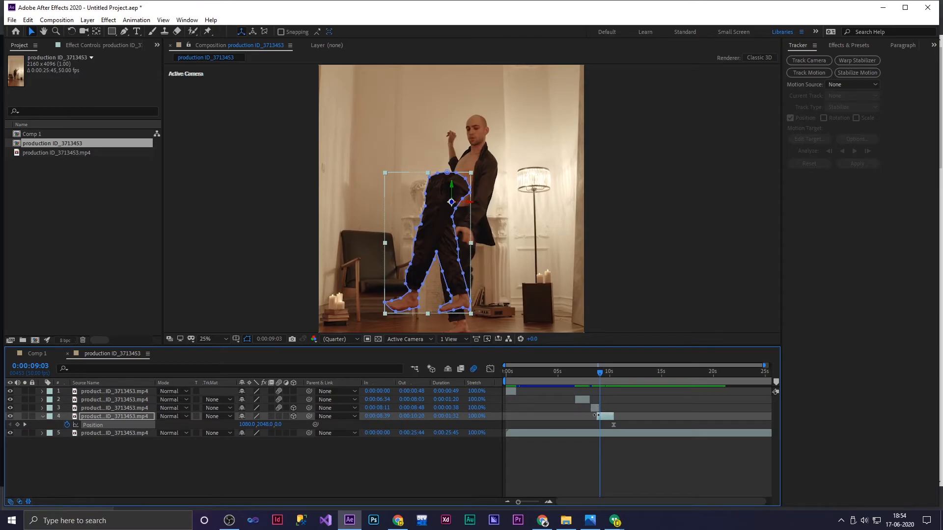
pyautogui.moveTo(596, 416); pyautogui.dragTo(599, 416)
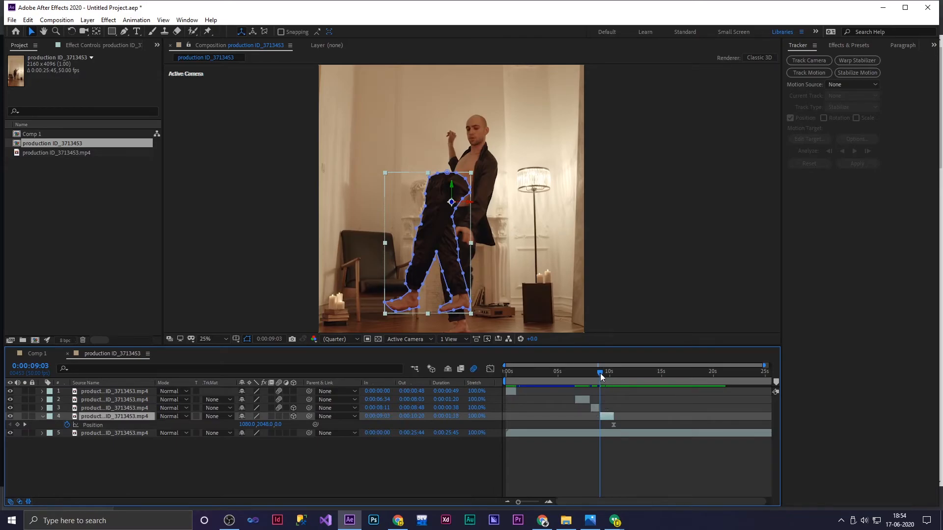
# - At 0:00:09:03, bring the frozen legs past the camera to a Z position of about -3556
pyautogui.moveTo(600, 373); pyautogui.dragTo(600, 373)
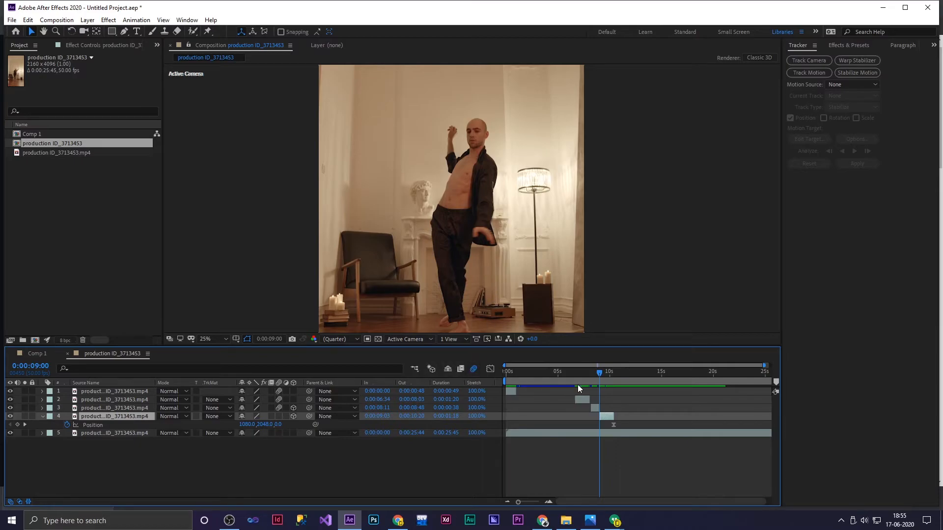
pyautogui.moveTo(597, 375); pyautogui.dragTo(598, 375)
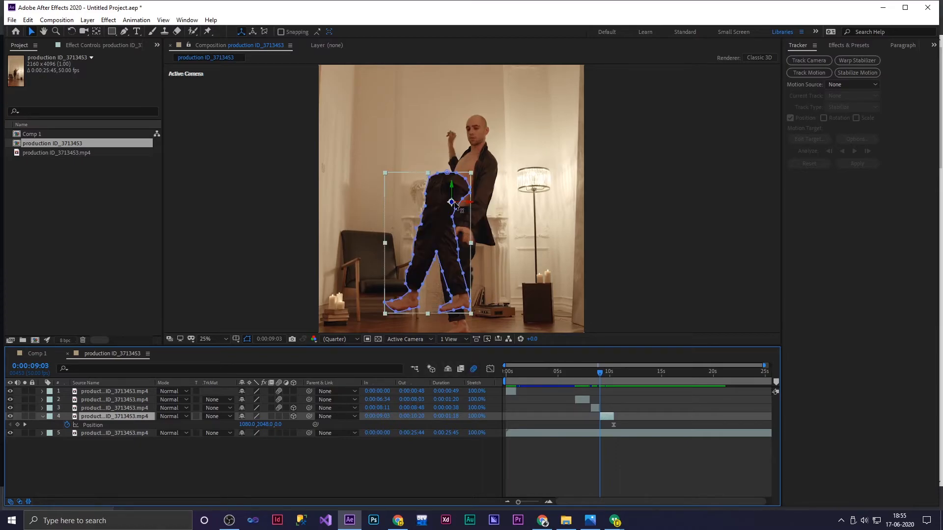
pyautogui.moveTo(452, 204); pyautogui.dragTo(417, 72)
pyautogui.moveTo(451, 201); pyautogui.dragTo(434, 2)
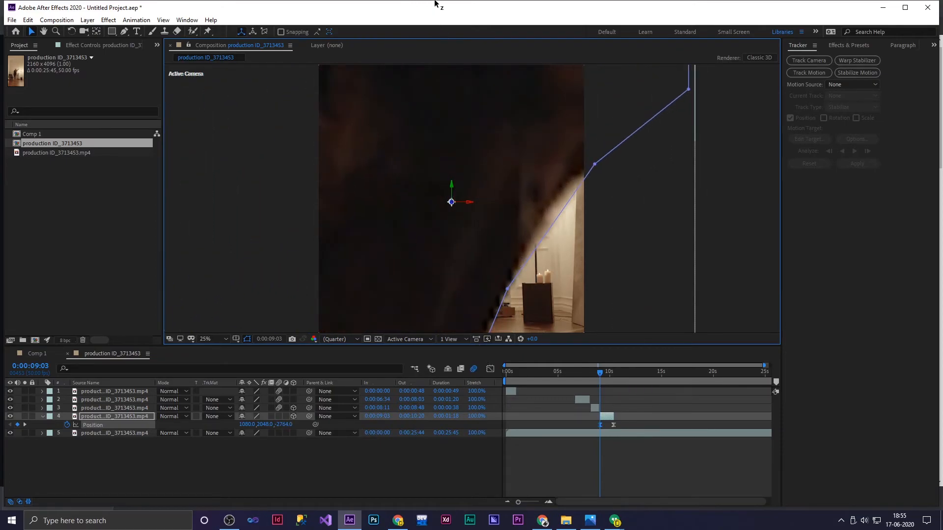
pyautogui.moveTo(451, 202); pyautogui.dragTo(454, 109)
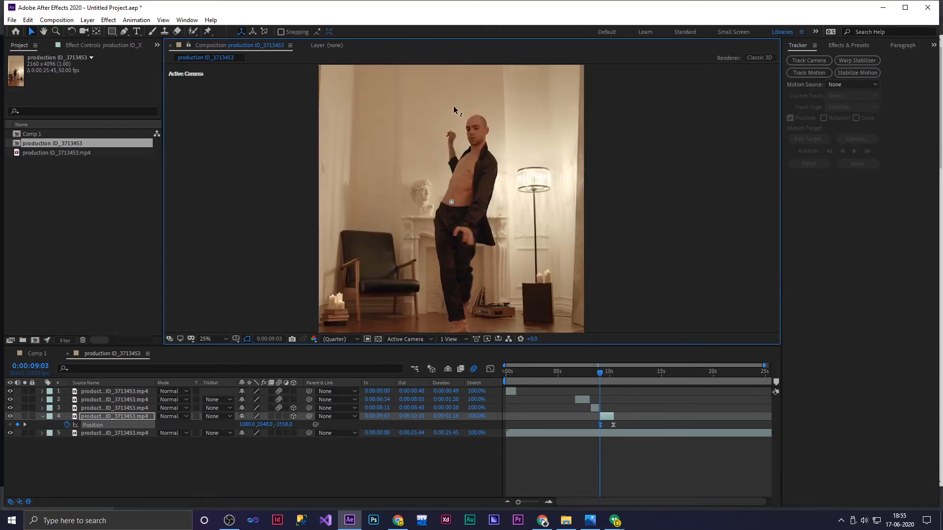
# - Reshape the legs layer's new Position speed curve into a slow start with a sharp peak at the end, and preview it
pyautogui.moveTo(603, 377)
pyautogui.mouseDown()
pyautogui.moveTo(621, 377)
pyautogui.moveTo(600, 375)
pyautogui.mouseUp()
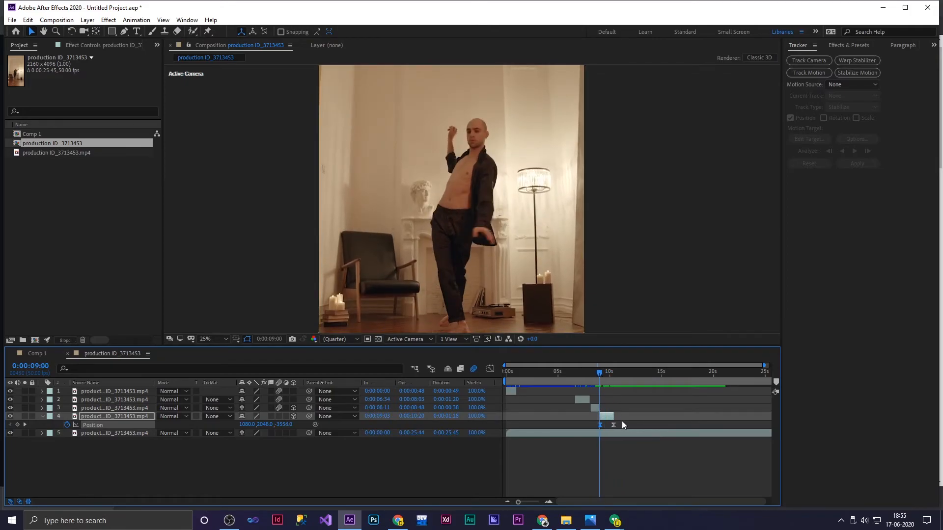
pyautogui.moveTo(592, 426); pyautogui.dragTo(591, 428)
pyautogui.click(489, 369)
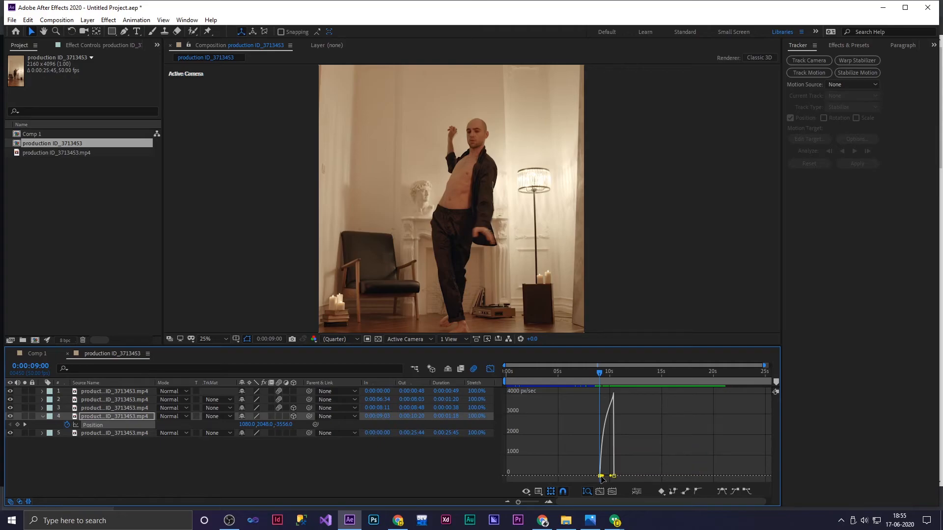
pyautogui.moveTo(603, 479); pyautogui.dragTo(609, 479)
pyautogui.press('space')
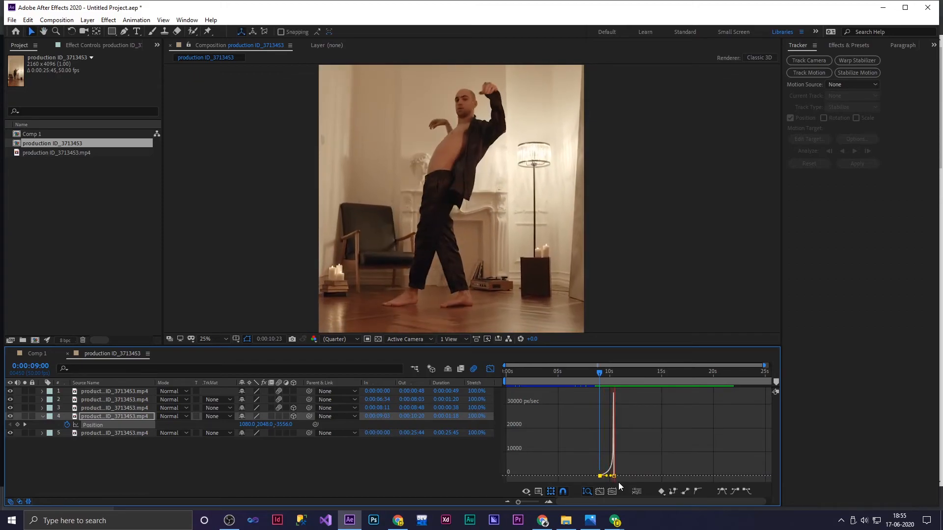
# - Turn on motion blur for the legs layer, preview its fly-in up to 0:00:10:05, and collapse the layer's properties
pyautogui.moveTo(620, 377); pyautogui.dragTo(596, 376)
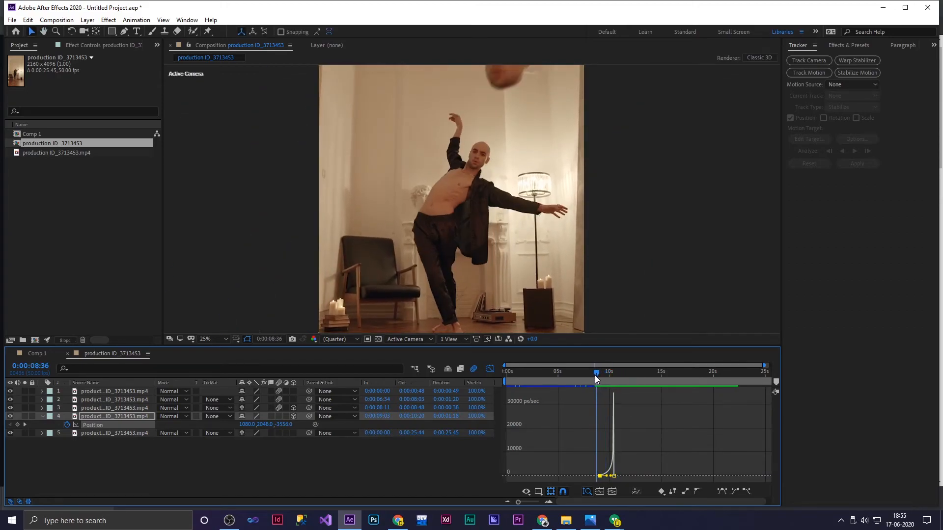
pyautogui.click(124, 416)
pyautogui.scroll(-1, 417, 314)
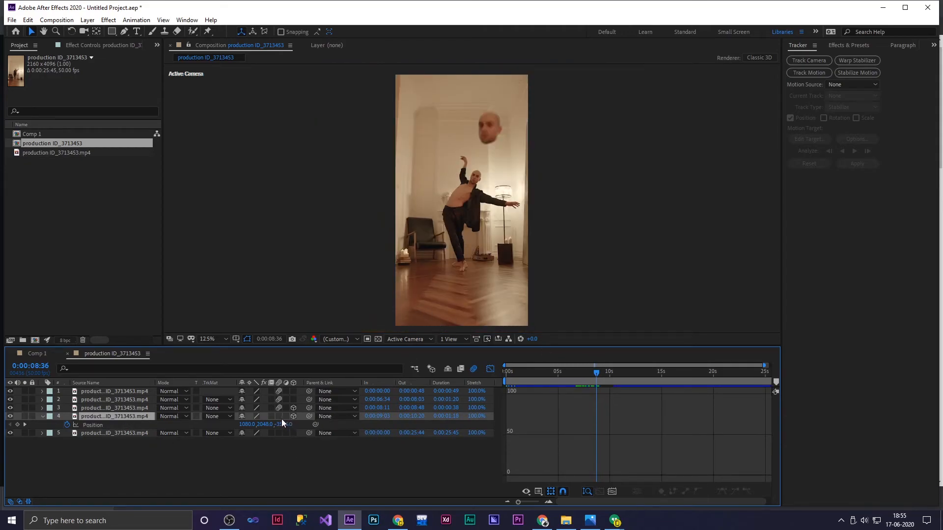
pyautogui.press('space')
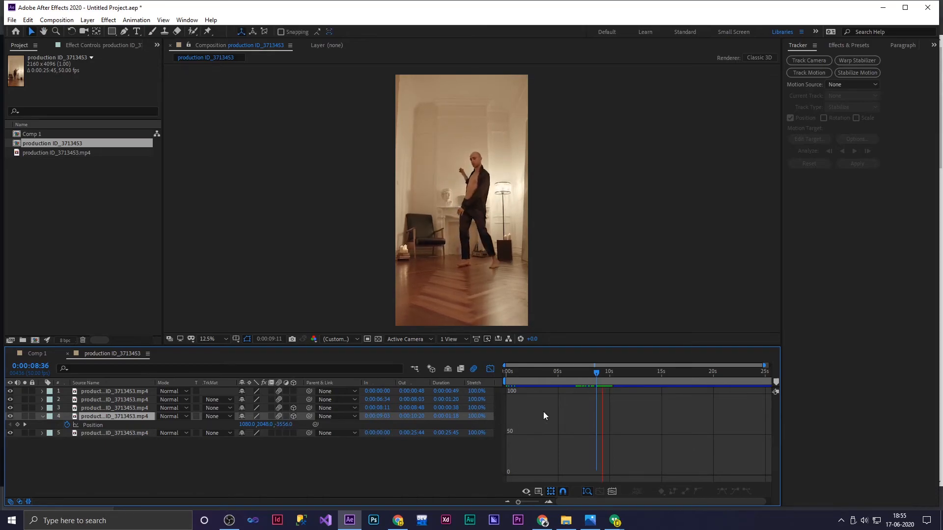
pyautogui.press('space')
pyautogui.moveTo(612, 381)
pyautogui.mouseDown()
pyautogui.moveTo(602, 375)
pyautogui.moveTo(611, 382)
pyautogui.mouseUp()
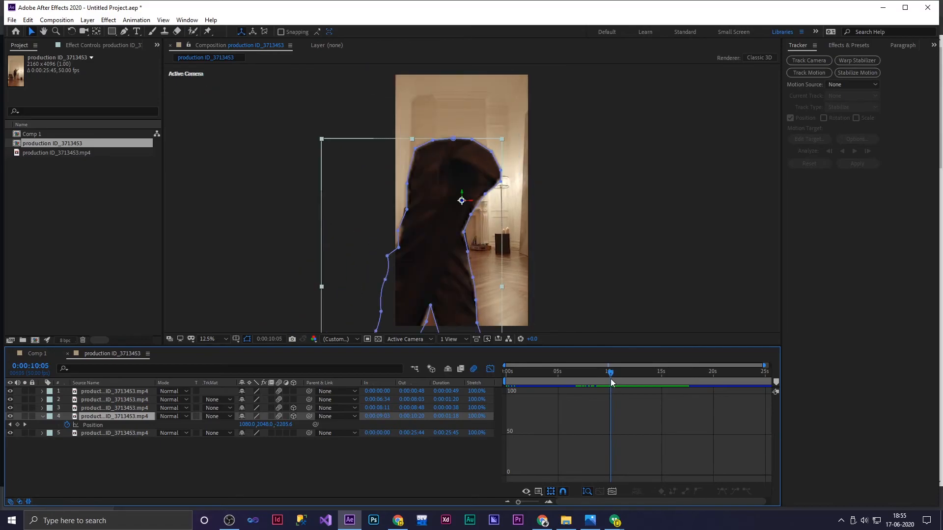
pyautogui.click(43, 417)
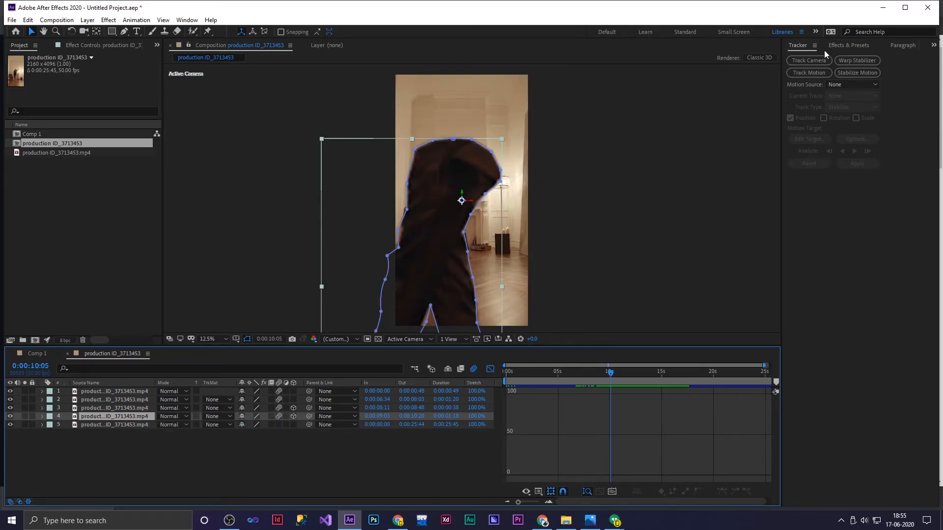
# - Find the Tint effect under Color Correction and apply it to the frozen legs layer
pyautogui.click(856, 44)
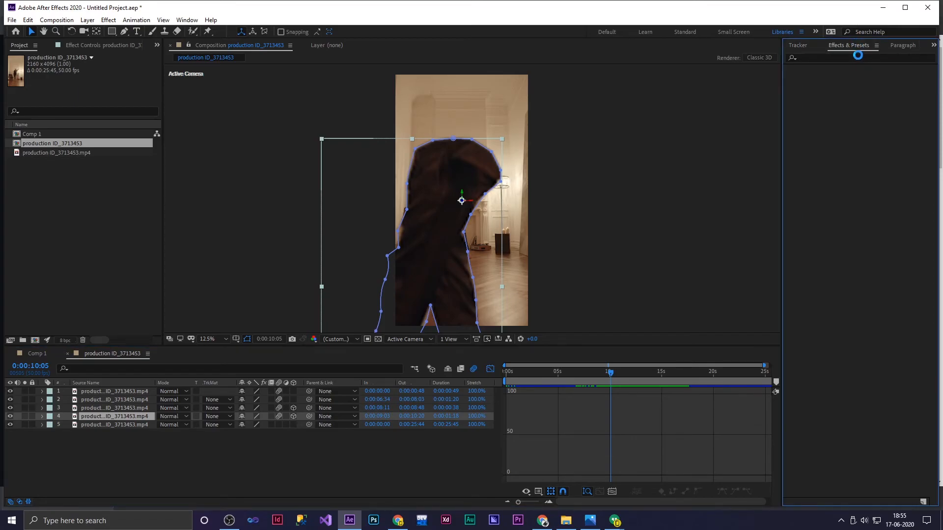
pyautogui.click(885, 56)
pyautogui.write('tint')
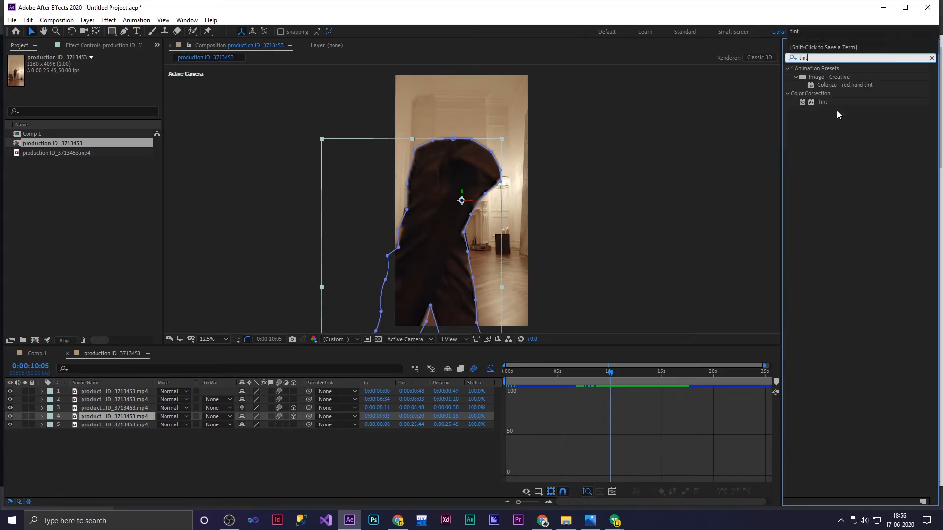
pyautogui.click(822, 103)
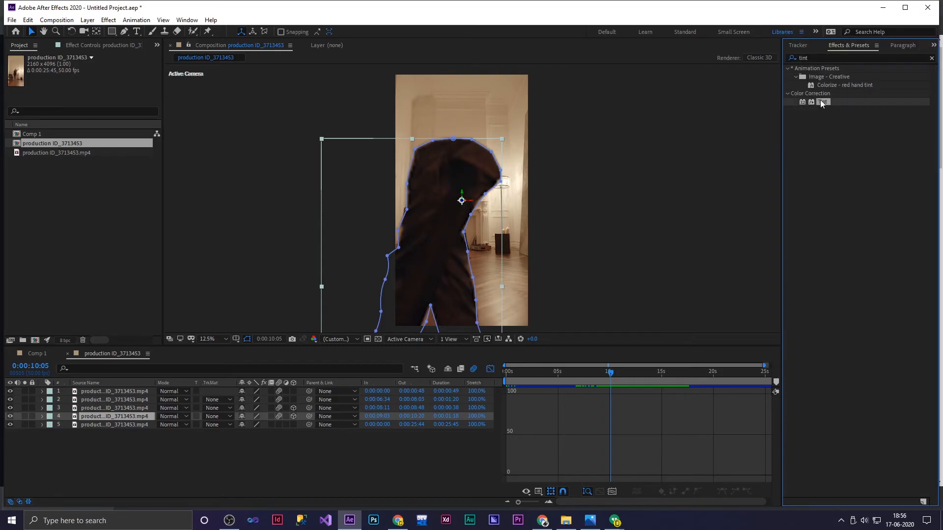
pyautogui.moveTo(820, 99); pyautogui.dragTo(443, 223)
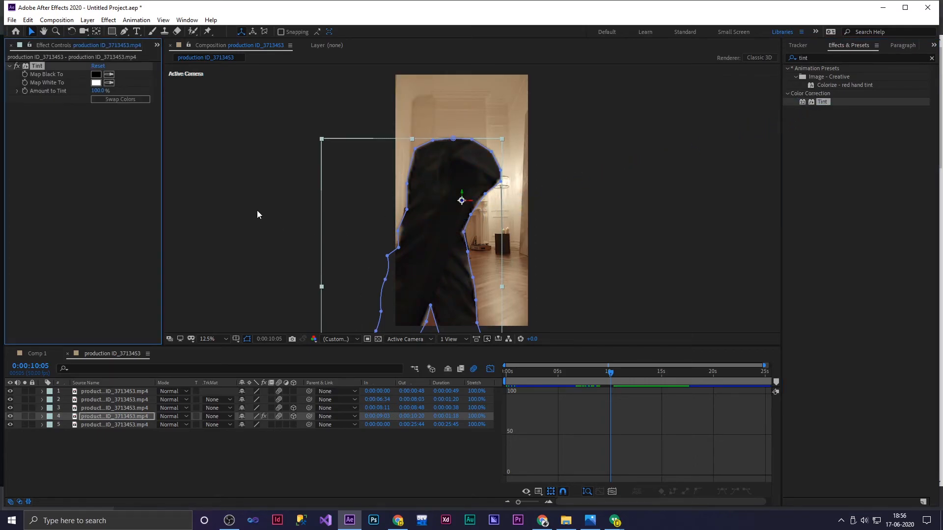
# - Map the legs tint's black to red (F30909) and lower Amount to Tint to 59%
pyautogui.click(96, 76)
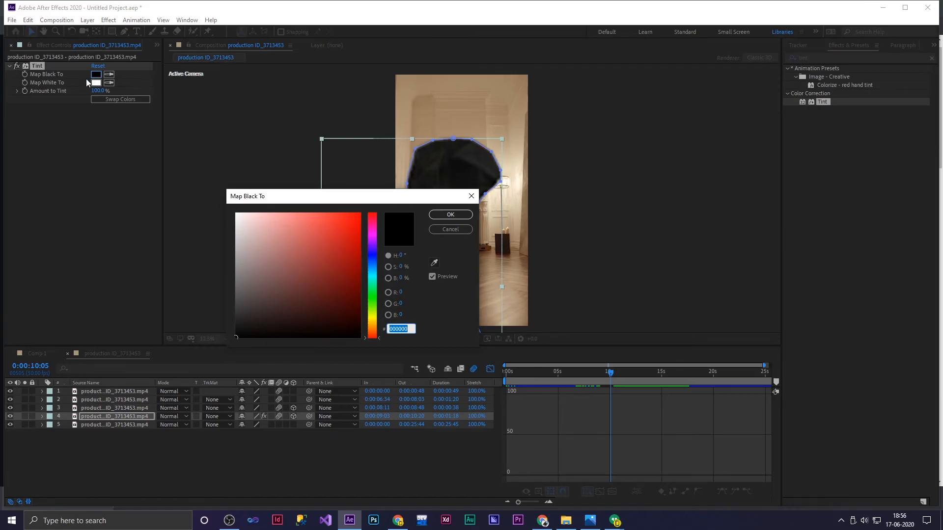
pyautogui.click(356, 218)
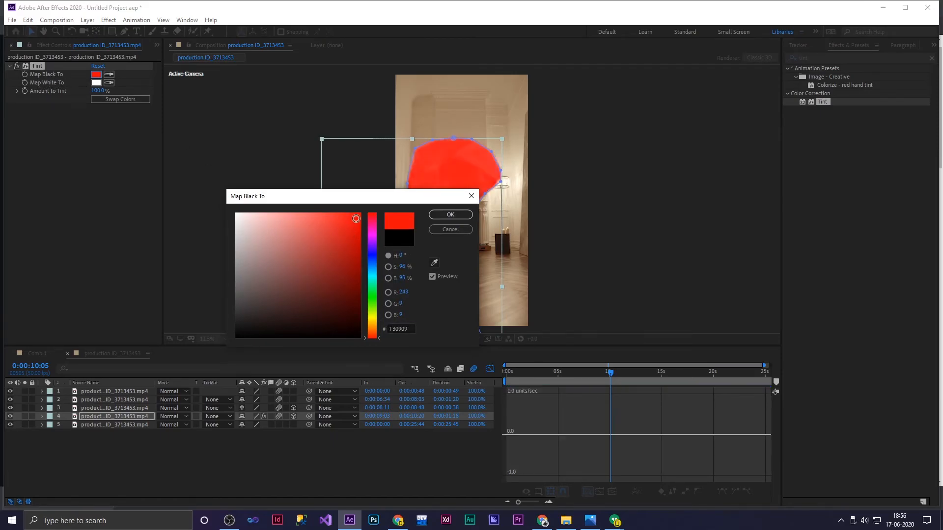
pyautogui.click(446, 214)
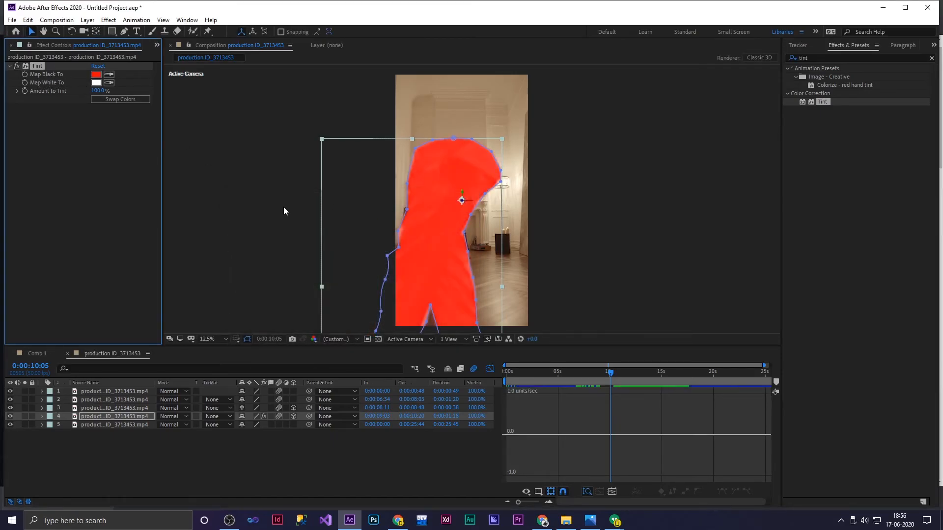
pyautogui.moveTo(99, 91); pyautogui.dragTo(83, 91)
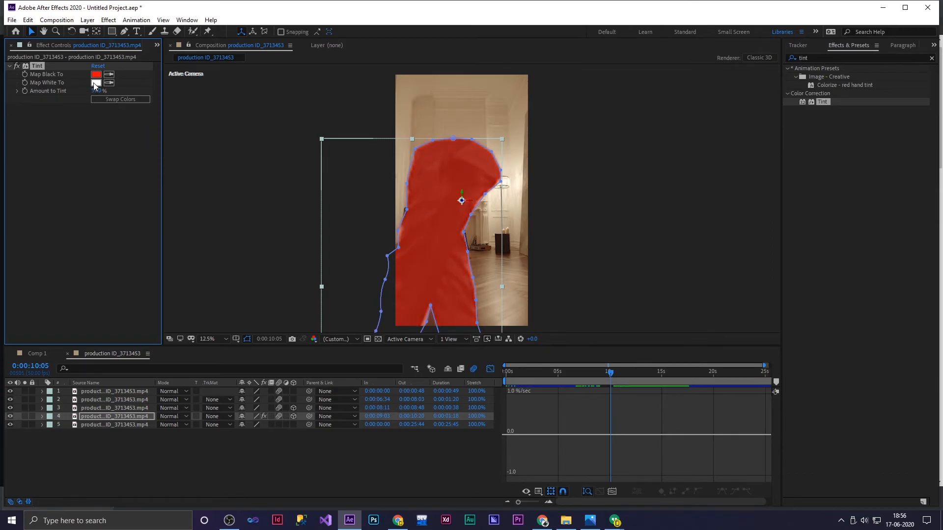
# - Map the legs tint's white to a light blue and set Amount to Tint to 54%
pyautogui.click(96, 83)
pyautogui.moveTo(374, 257); pyautogui.dragTo(373, 265)
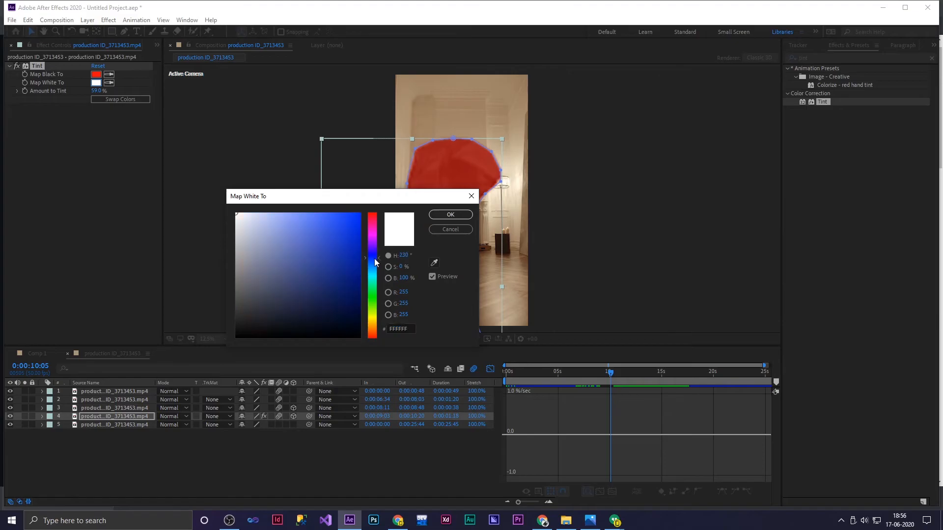
pyautogui.click(336, 215)
pyautogui.click(447, 217)
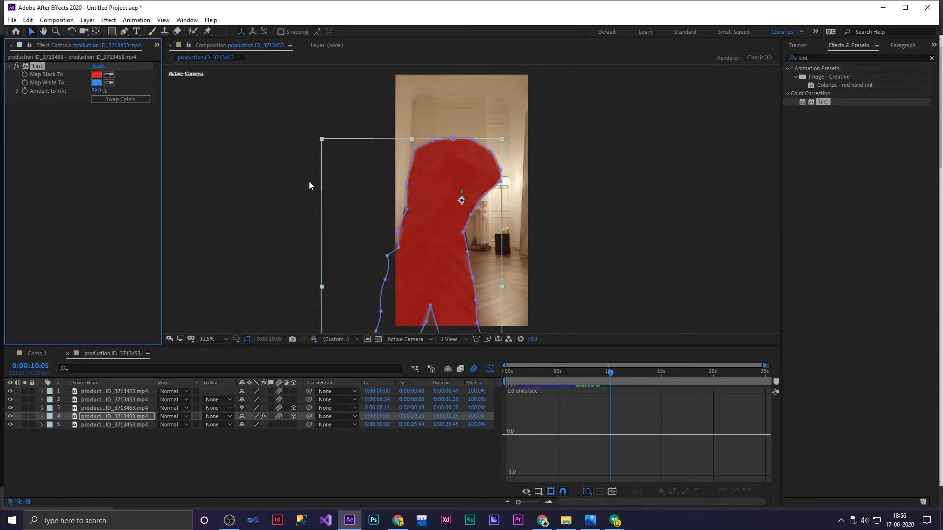
pyautogui.moveTo(93, 90)
pyautogui.mouseDown()
pyautogui.moveTo(80, 89)
pyautogui.moveTo(107, 96)
pyautogui.moveTo(96, 96)
pyautogui.mouseUp()
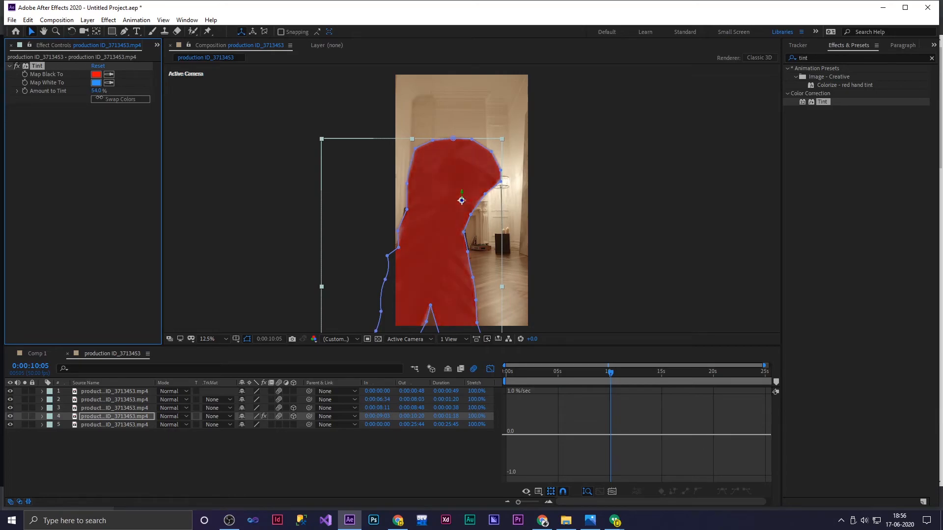
# - Leave the Graph Editor and preview the whole composition from 0:00:00:00, fitted in the viewer
pyautogui.scroll(-1, 396, 172)
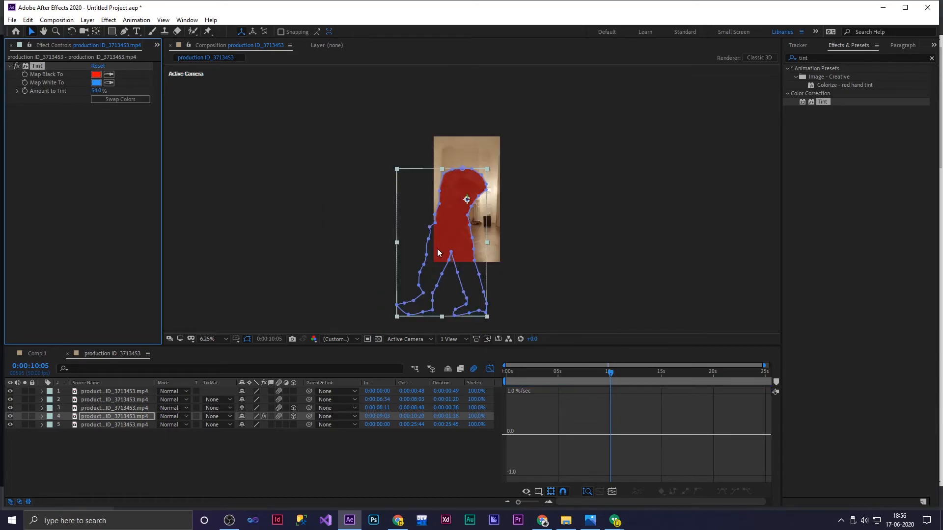
pyautogui.moveTo(611, 375); pyautogui.dragTo(470, 366)
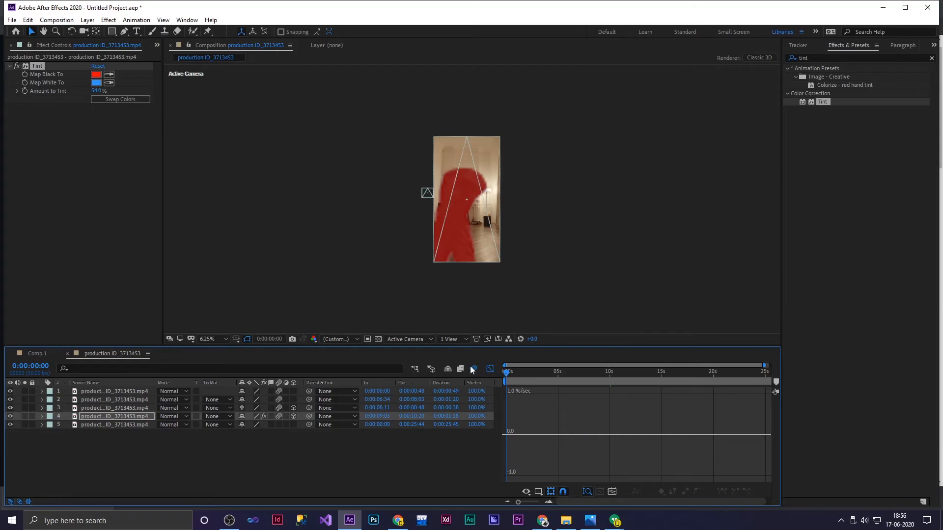
pyautogui.click(487, 372)
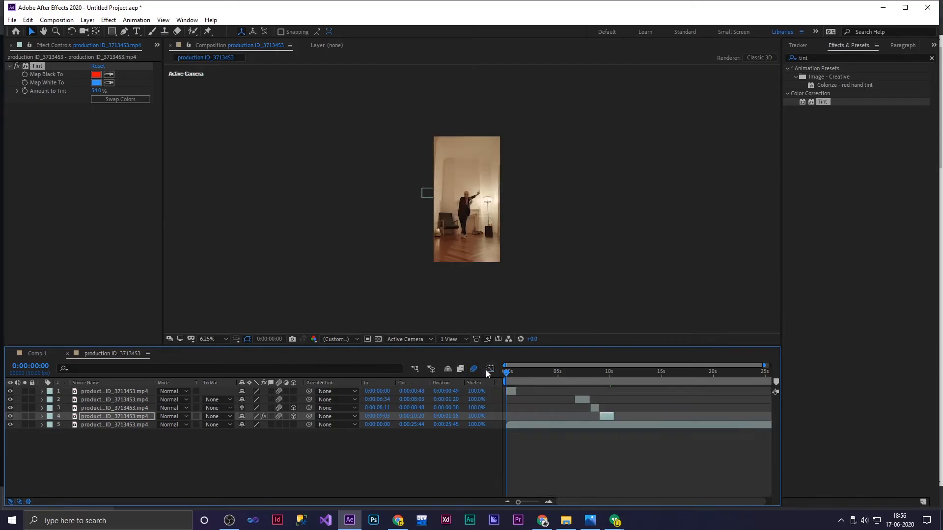
pyautogui.press('space')
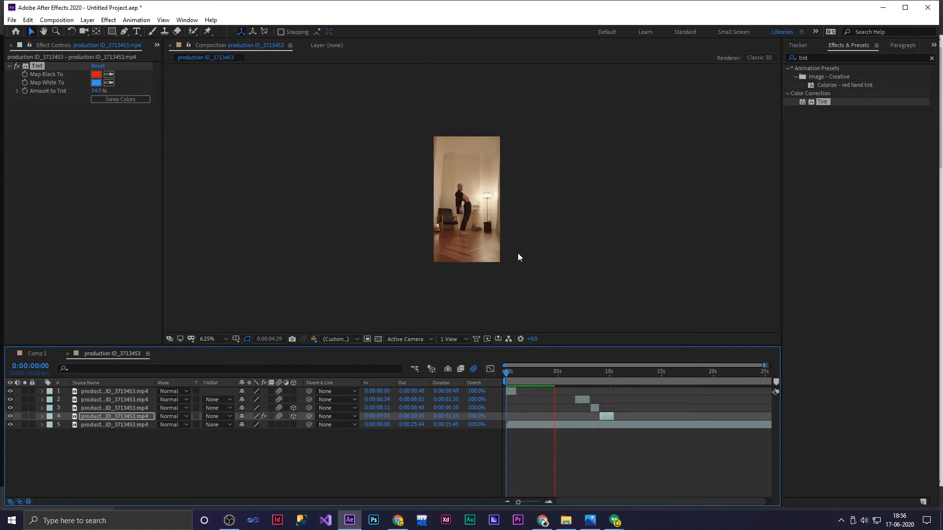
pyautogui.click(496, 291)
pyautogui.click(214, 339)
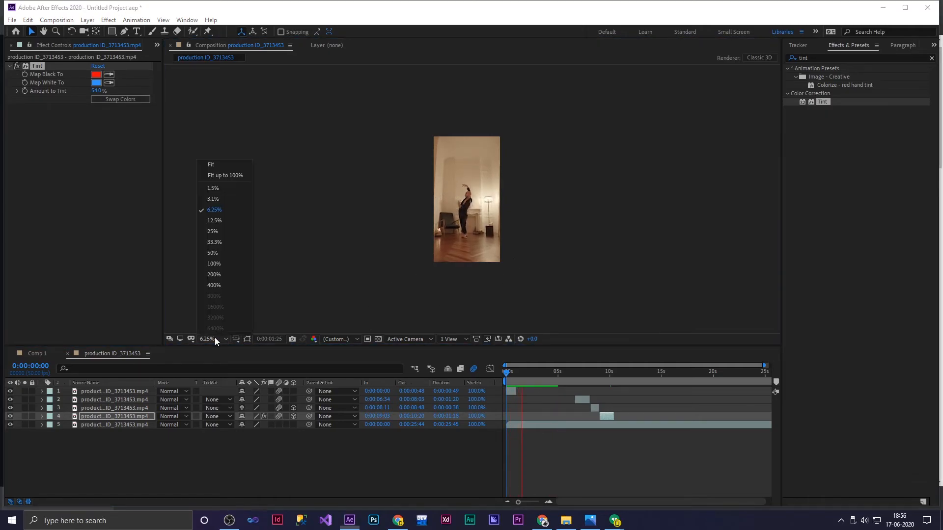
pyautogui.click(220, 169)
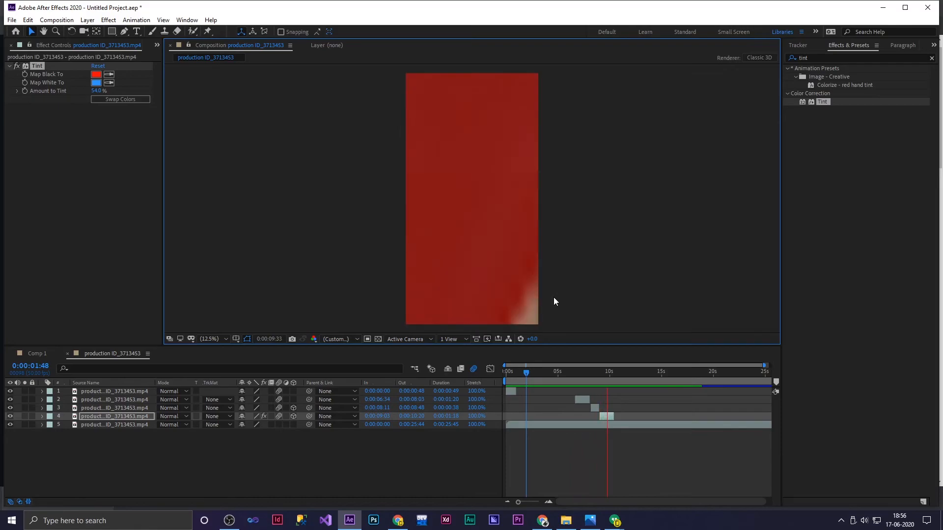
# - Replay the tinted legs' fly-in from 0:00:09:07 and again from 0:00:08:29 to check how it looks
pyautogui.moveTo(620, 372)
pyautogui.mouseDown()
pyautogui.moveTo(594, 374)
pyautogui.moveTo(602, 370)
pyautogui.mouseUp()
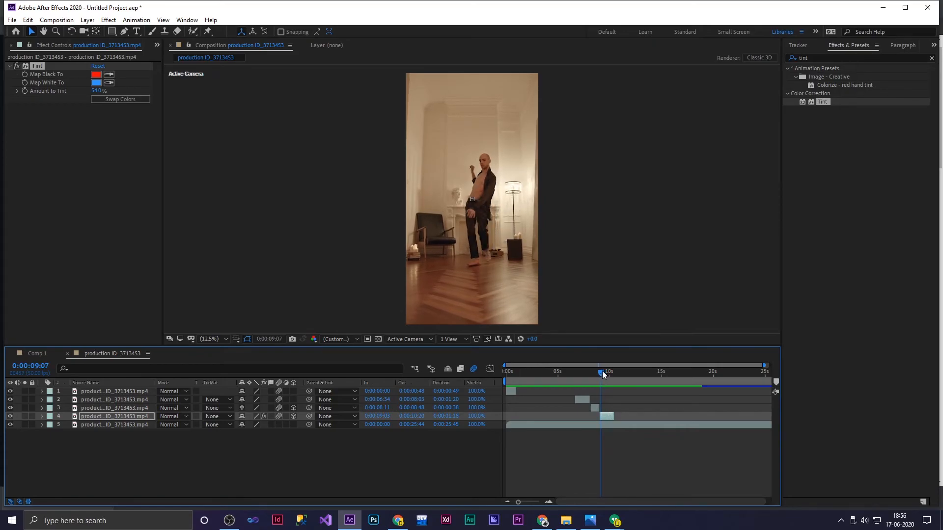
pyautogui.press('space')
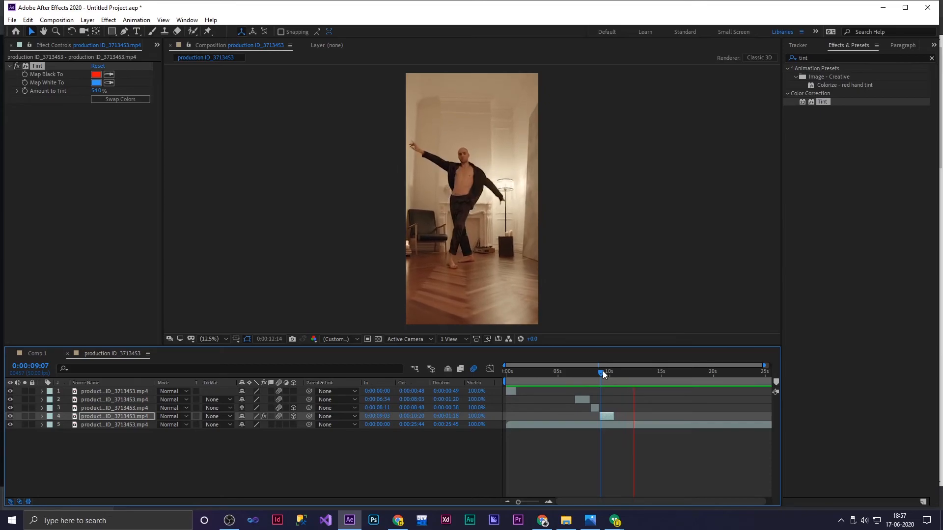
pyautogui.moveTo(635, 382); pyautogui.dragTo(594, 387)
pyautogui.press('space')
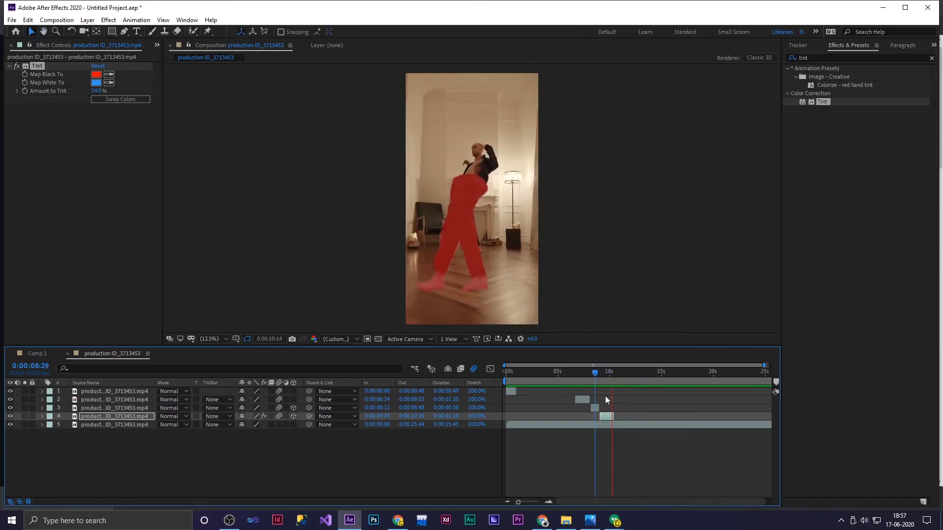
pyautogui.press('space')
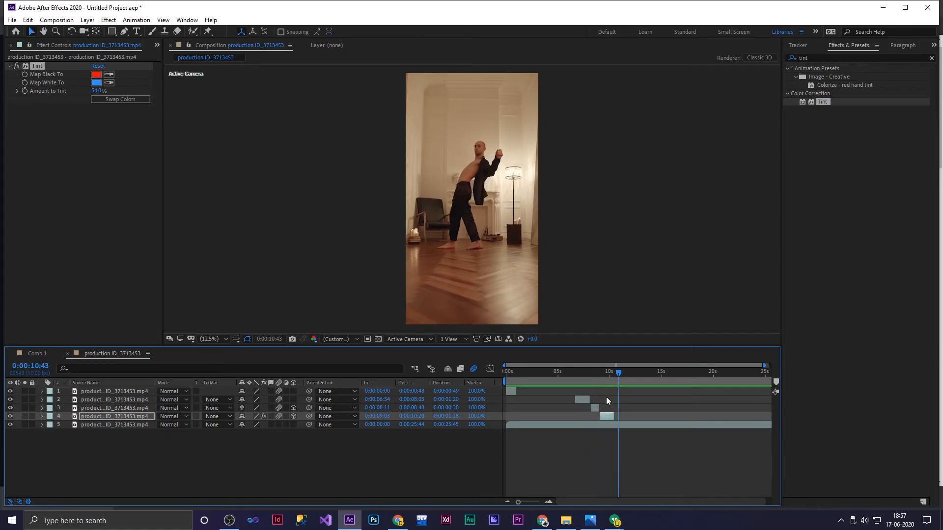
# - Delete the Tint effect from the legs layer
pyautogui.click(34, 64)
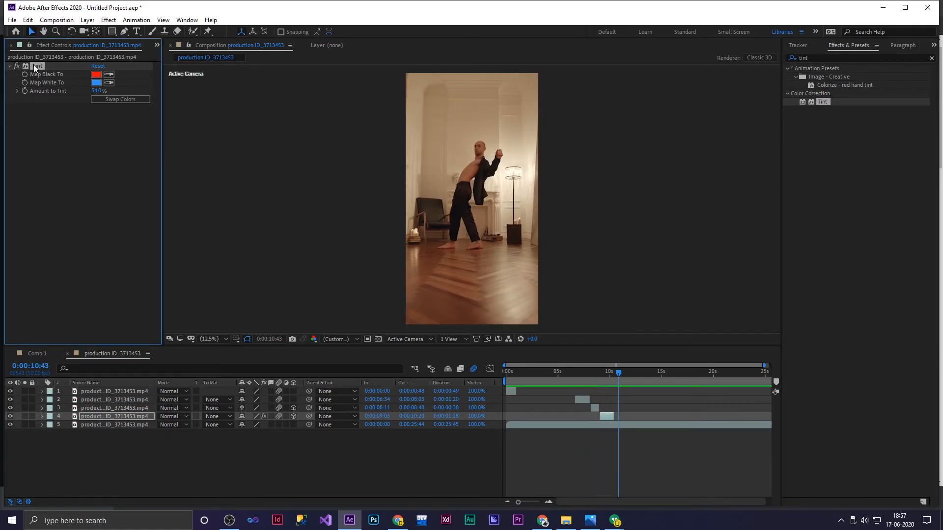
pyautogui.press('Return')
pyautogui.click(90, 145)
pyautogui.click(75, 66)
pyautogui.press('Return')
pyautogui.click(114, 183)
pyautogui.click(49, 65)
pyautogui.press('Delete')
# - Search the effects for "col", apply Change to Color to the legs layer, and show the frame at 0:00:09:48
pyautogui.moveTo(829, 60); pyautogui.dragTo(787, 59)
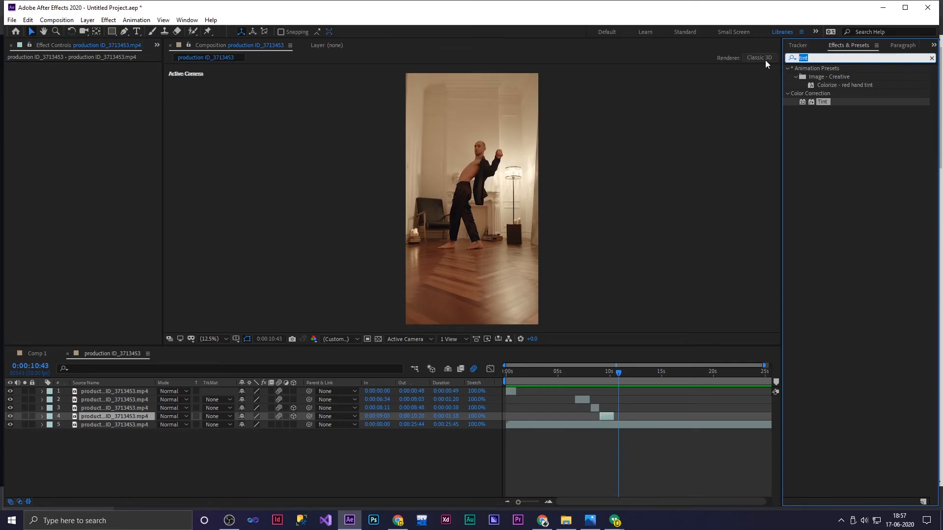
pyautogui.write('cp')
pyautogui.write('l')
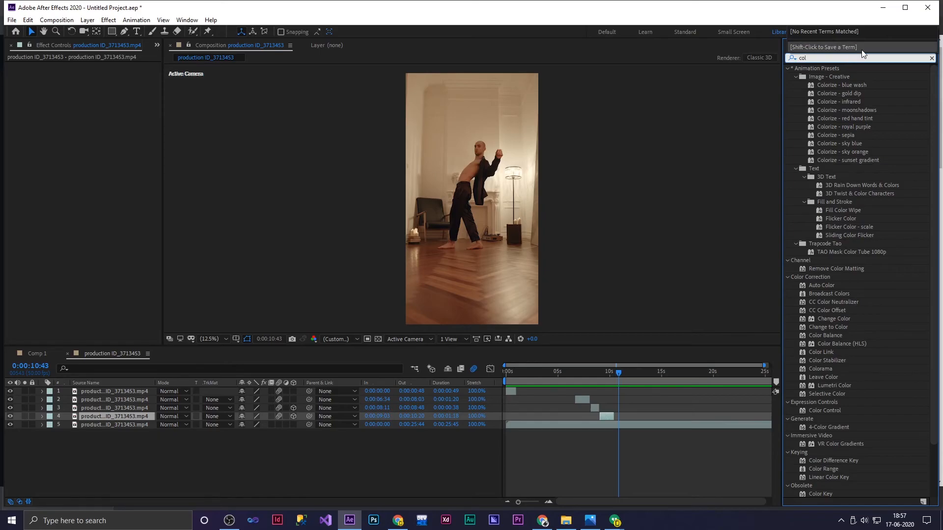
pyautogui.scroll(-1, 873, 225)
pyautogui.scroll(-1, 872, 225)
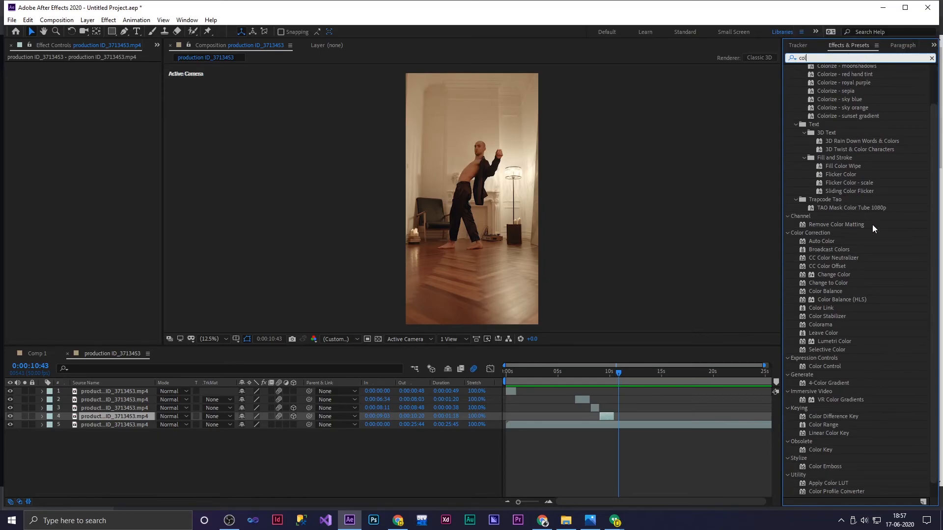
pyautogui.scroll(-1, 872, 226)
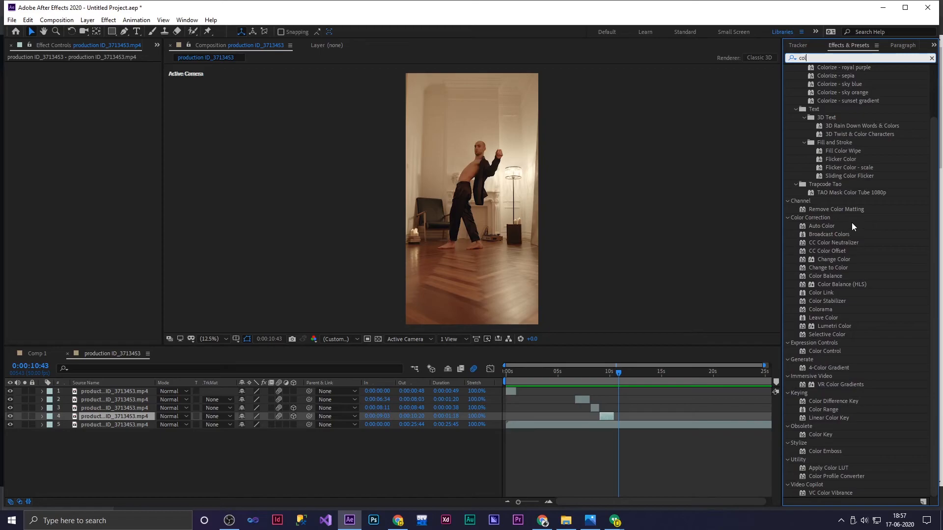
pyautogui.click(187, 19)
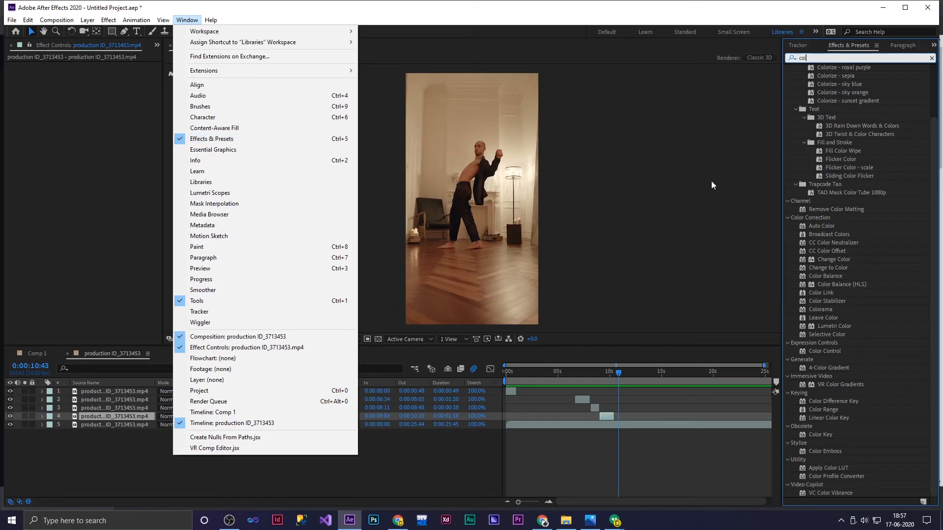
pyautogui.click(732, 269)
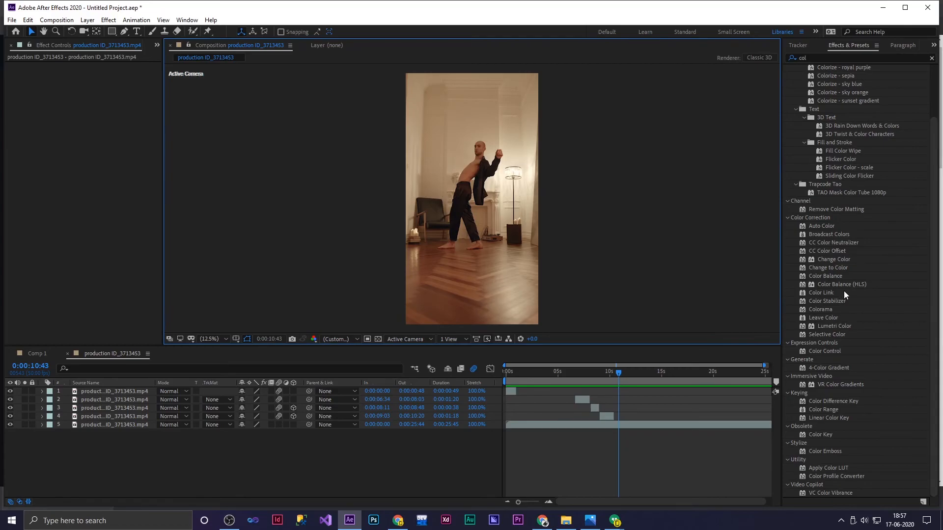
pyautogui.click(828, 268)
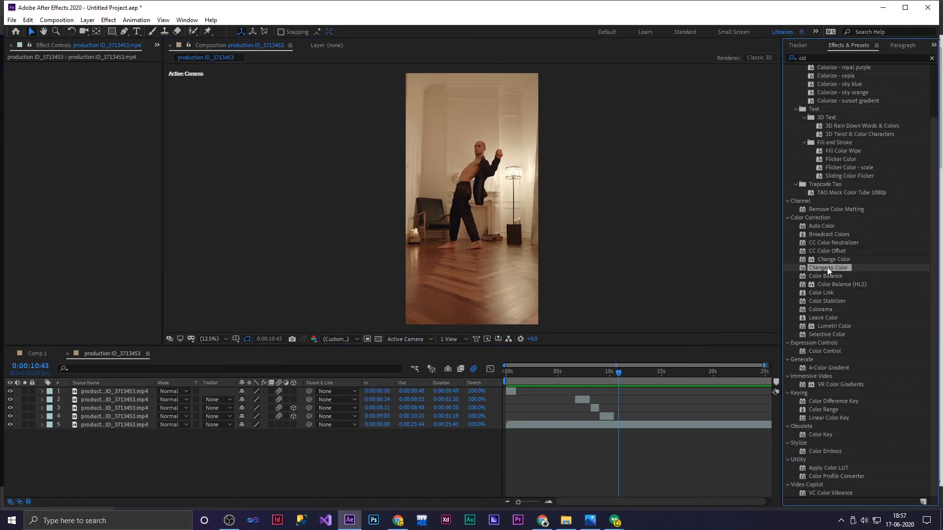
pyautogui.moveTo(827, 267); pyautogui.dragTo(116, 414)
pyautogui.moveTo(618, 373); pyautogui.dragTo(608, 378)
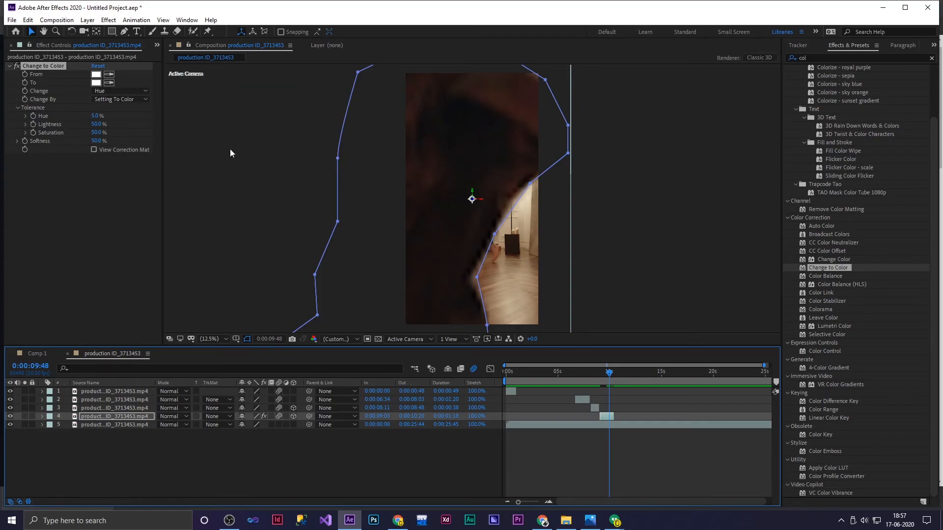
# - Sample the dark trousers as the From color of Change to Color and set the To color to red FF0404
pyautogui.click(109, 74)
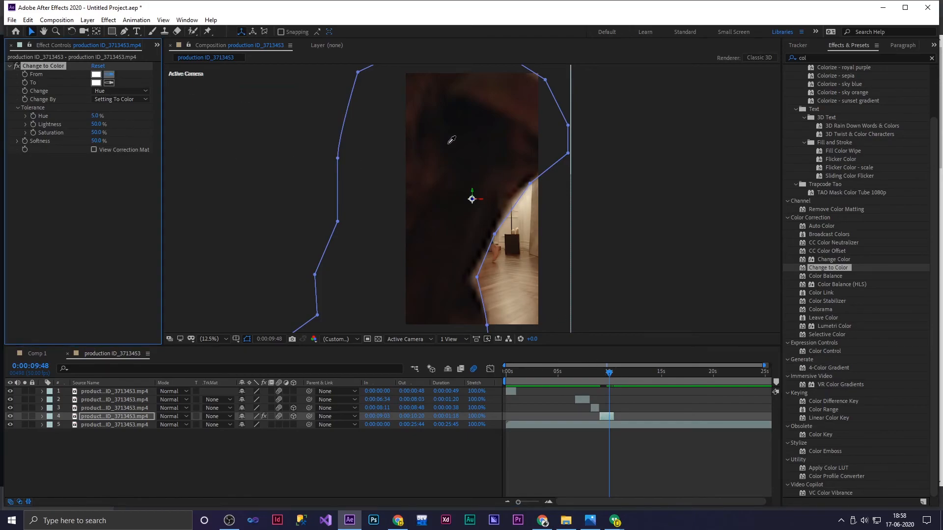
pyautogui.click(474, 147)
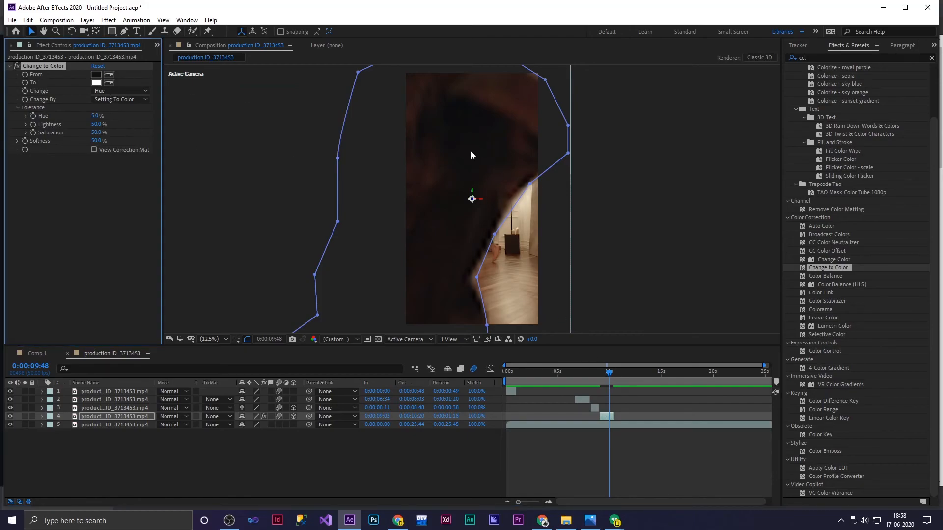
pyautogui.click(96, 83)
pyautogui.moveTo(343, 237); pyautogui.dragTo(363, 217)
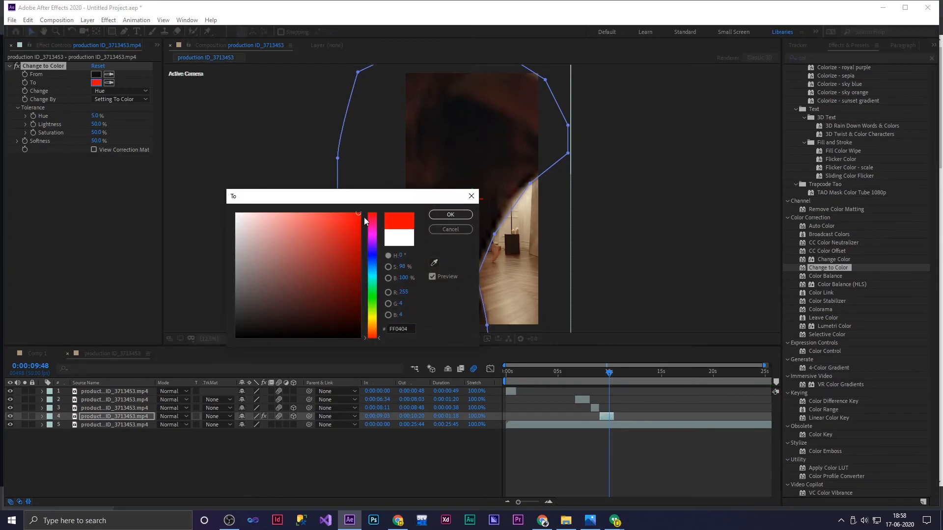
pyautogui.click(460, 216)
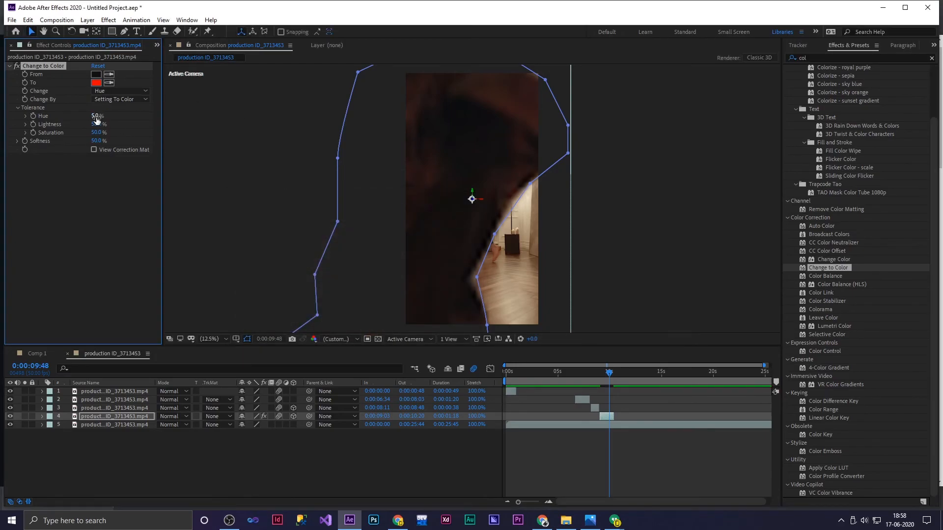
# - At frame 0:00:10:07, set Change to Color's tolerance to Hue 79.5%, Lightness 85.5%, Saturation 99%, and its Softness to 29%
pyautogui.moveTo(96, 116); pyautogui.dragTo(133, 116)
pyautogui.moveTo(62, 121); pyautogui.dragTo(102, 122)
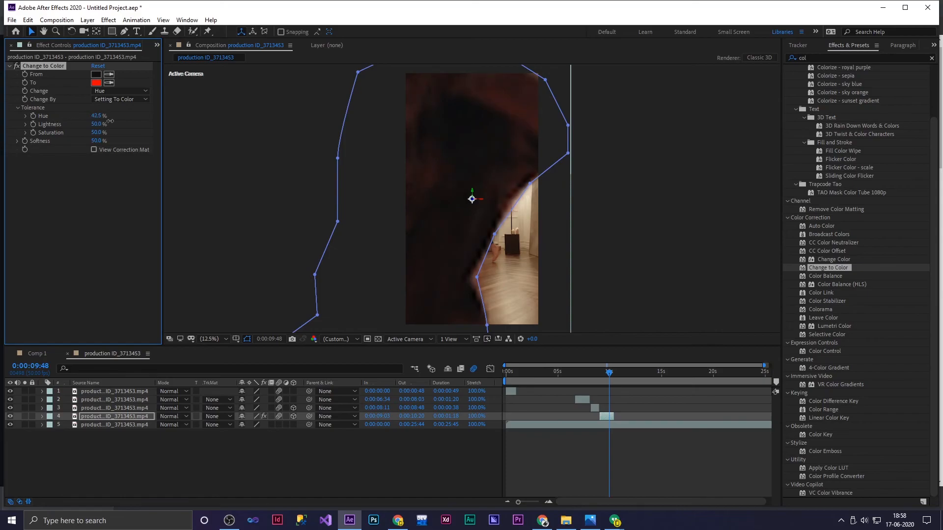
pyautogui.moveTo(608, 372); pyautogui.dragTo(610, 377)
pyautogui.moveTo(98, 124); pyautogui.dragTo(139, 125)
pyautogui.moveTo(60, 133); pyautogui.dragTo(131, 130)
pyautogui.moveTo(244, 132); pyautogui.dragTo(242, 133)
pyautogui.write('5')
pyautogui.press('Return')
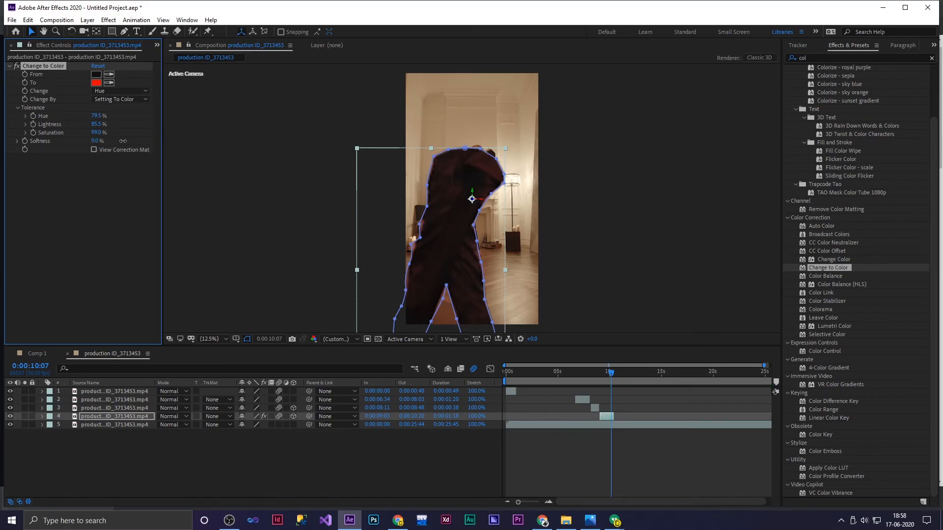
pyautogui.moveTo(137, 143); pyautogui.dragTo(138, 143)
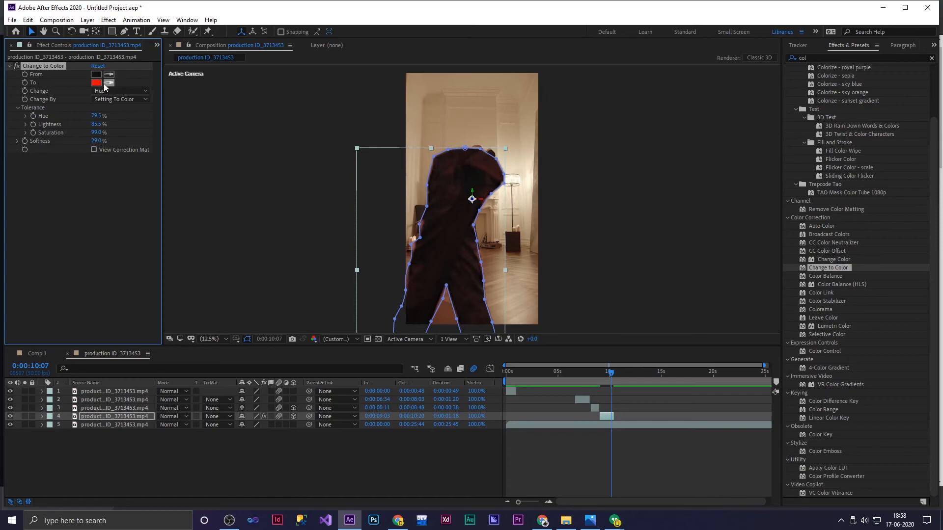
# - Try several blues and a green as the legs' To color and settle on blue 1200FF
pyautogui.click(96, 83)
pyautogui.moveTo(358, 225); pyautogui.dragTo(368, 262)
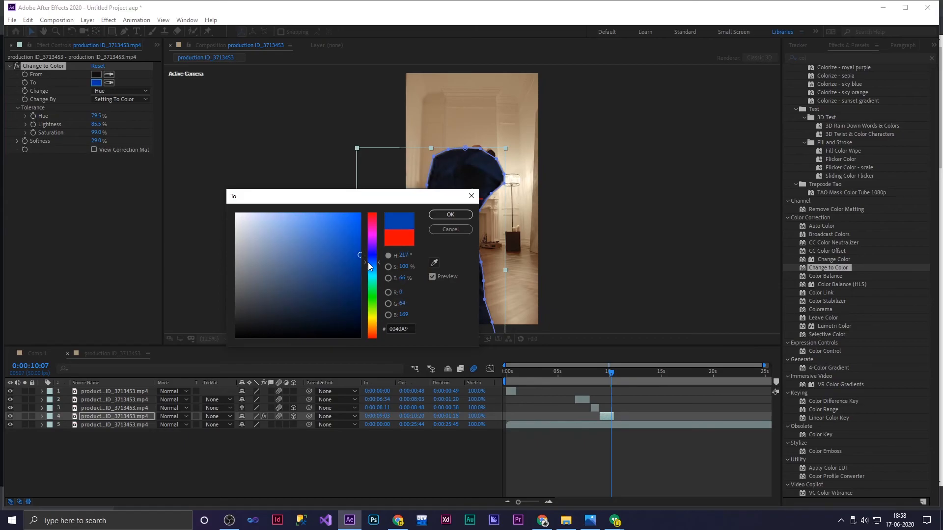
pyautogui.click(358, 223)
pyautogui.moveTo(364, 201); pyautogui.dragTo(237, 166)
pyautogui.click(224, 220)
pyautogui.moveTo(218, 213); pyautogui.dragTo(180, 215)
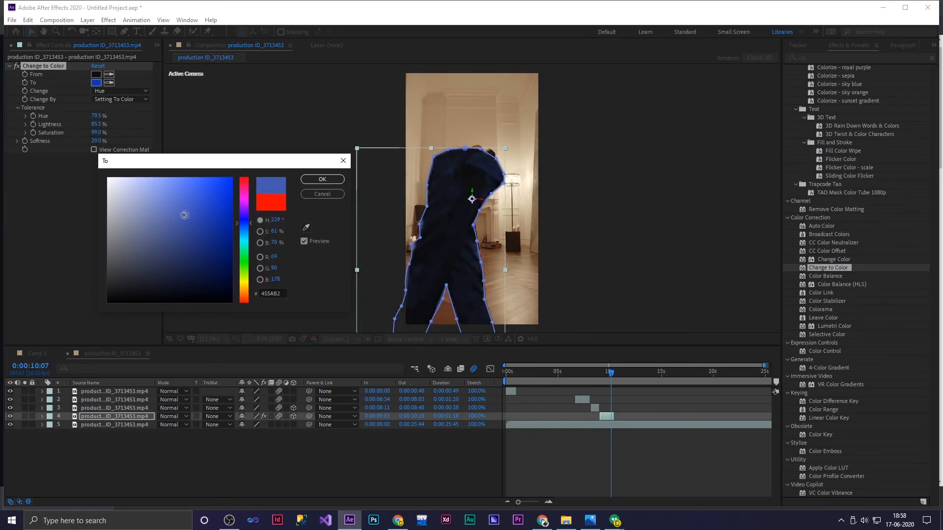
pyautogui.moveTo(255, 220); pyautogui.dragTo(235, 254)
pyautogui.click(226, 187)
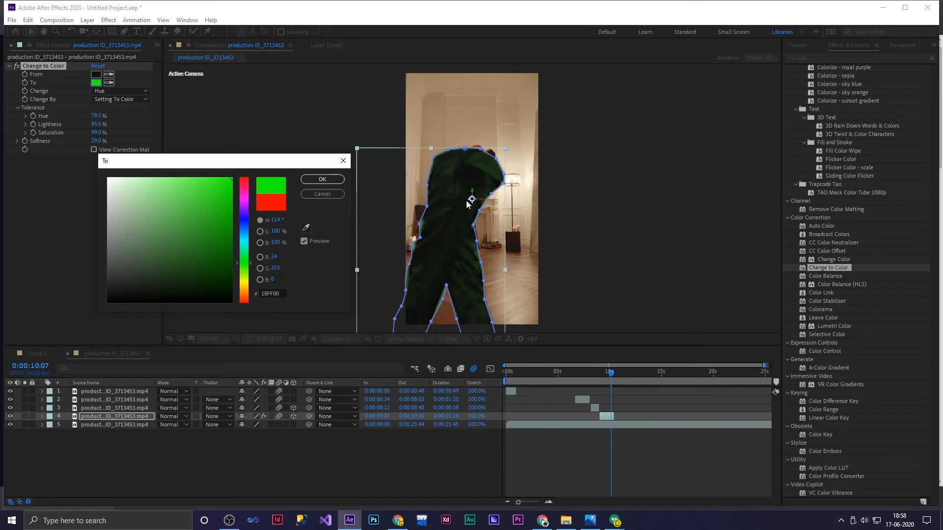
pyautogui.moveTo(245, 265); pyautogui.dragTo(250, 217)
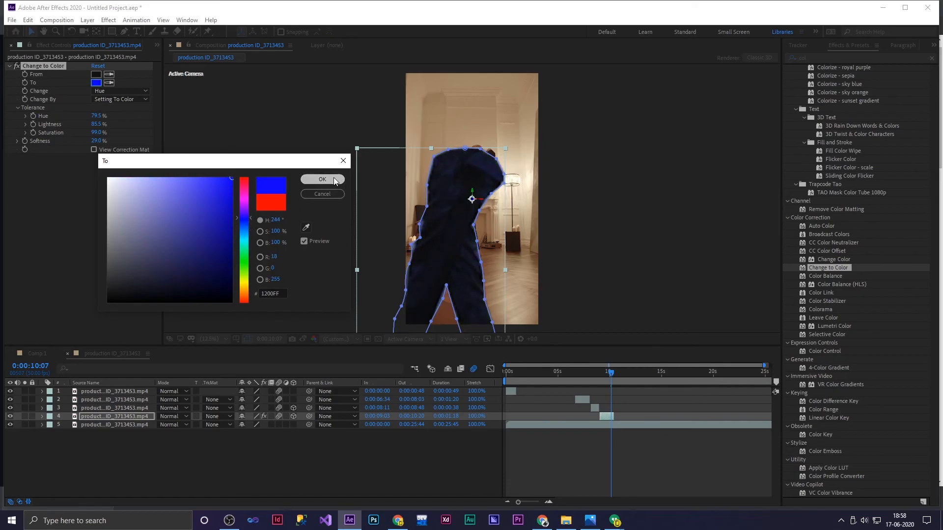
pyautogui.click(335, 180)
# - Replay the blue legs' fly-in from 0:00:09:05, 0:00:08:38 and 0:00:08:41 to check the recoloring
pyautogui.moveTo(613, 379); pyautogui.dragTo(602, 375)
pyautogui.press('space')
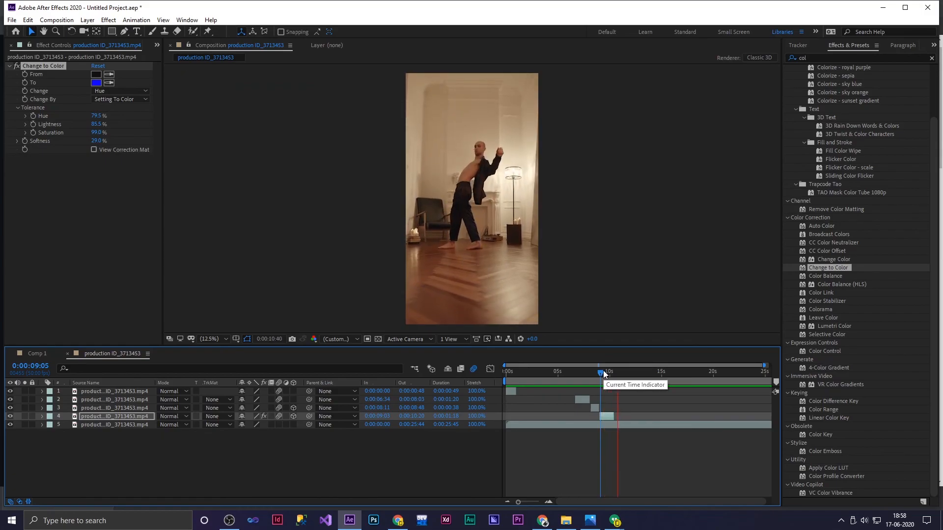
pyautogui.click(603, 374)
pyautogui.moveTo(603, 375); pyautogui.dragTo(598, 376)
pyautogui.press('space')
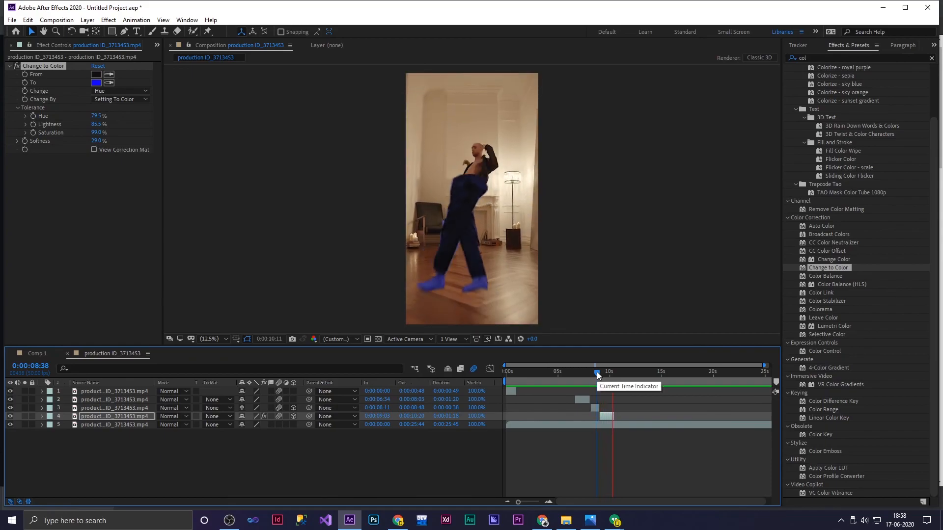
pyautogui.press('space')
pyautogui.click(597, 372)
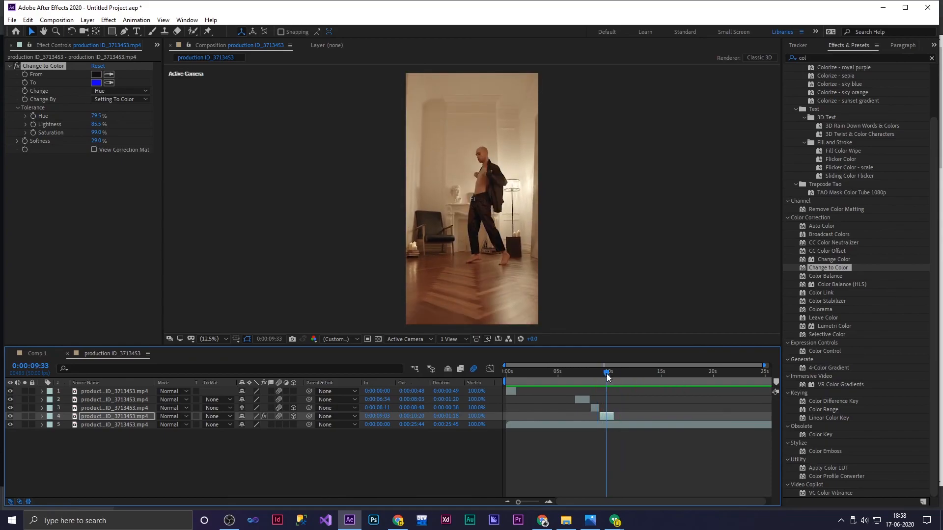
pyautogui.press('space')
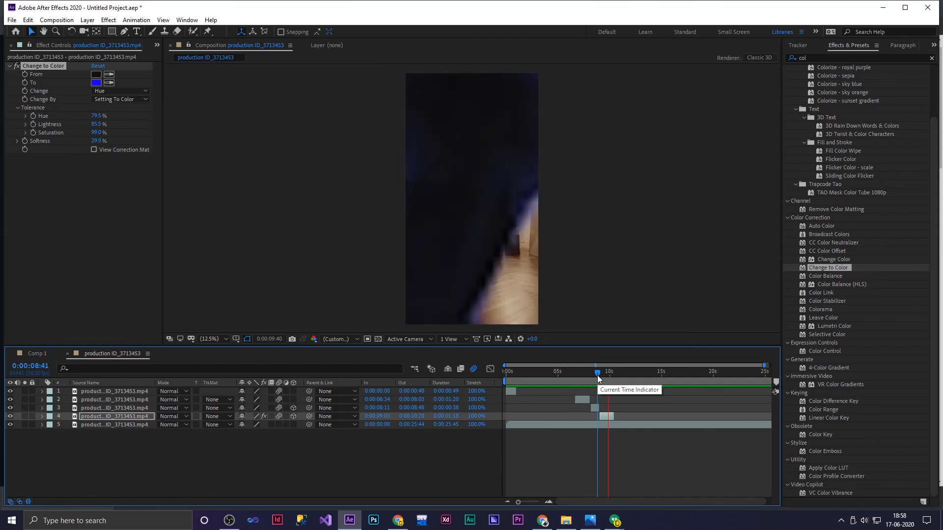
pyautogui.press('space')
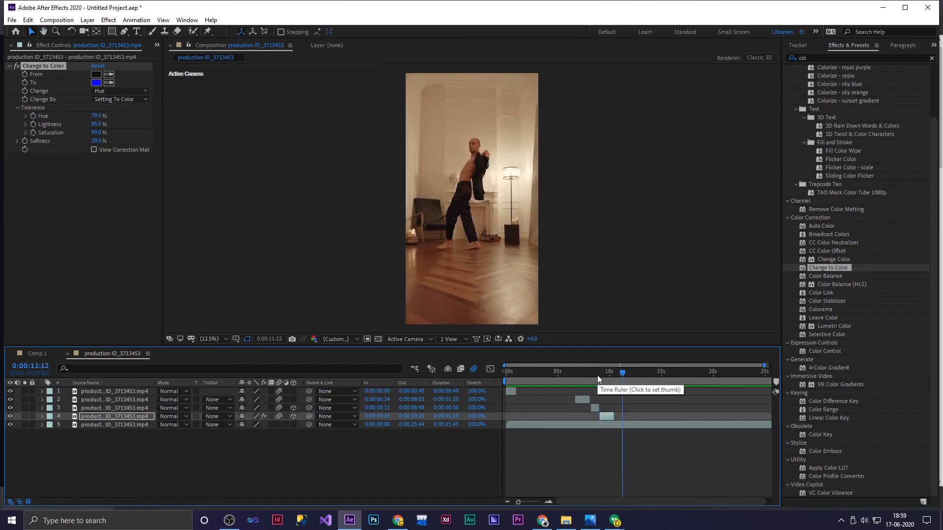
# - Scrub to the frames at 0:00:13:32 and 0:00:13:39, and preview the composition from 0:00:00:00 to 0:00:12:05
pyautogui.click(615, 375)
pyautogui.press('Home')
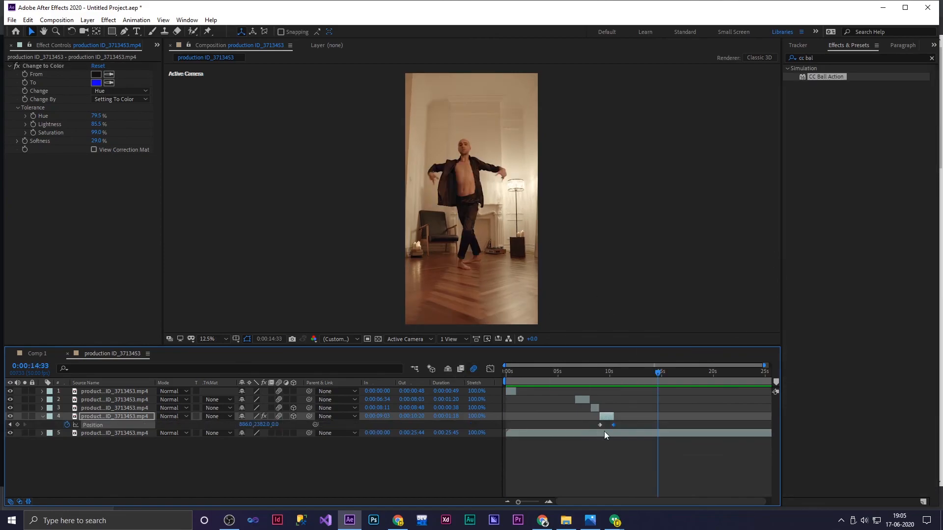
pyautogui.moveTo(651, 378)
pyautogui.mouseDown()
pyautogui.moveTo(731, 373)
pyautogui.moveTo(649, 379)
pyautogui.mouseUp()
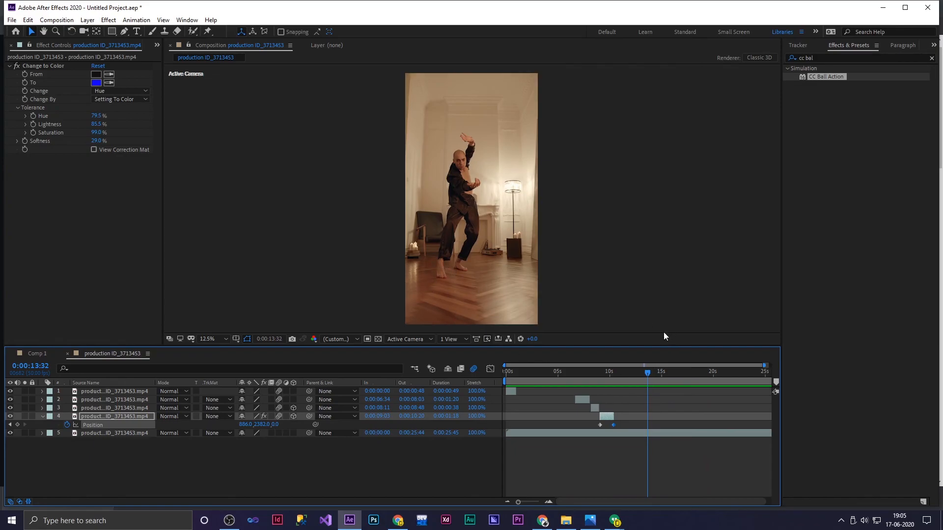
pyautogui.moveTo(644, 375); pyautogui.dragTo(646, 374)
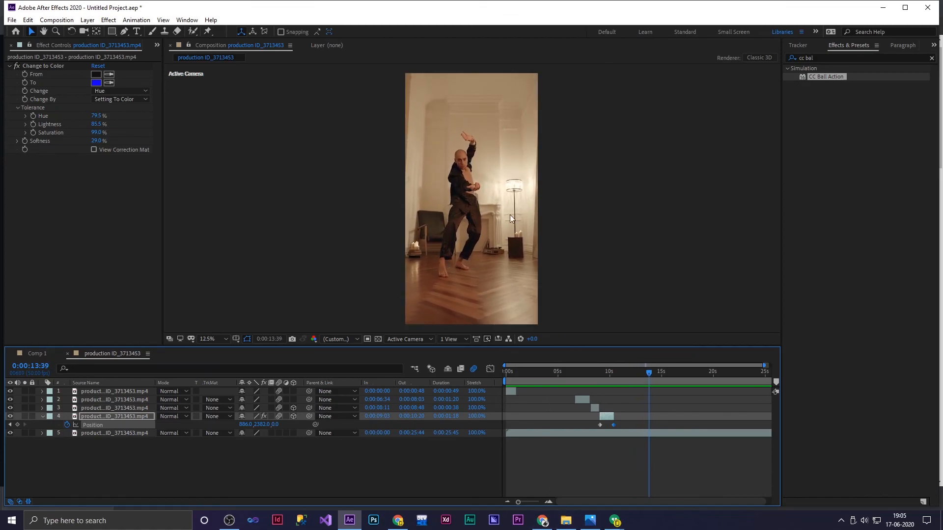
pyautogui.moveTo(650, 371); pyautogui.dragTo(445, 376)
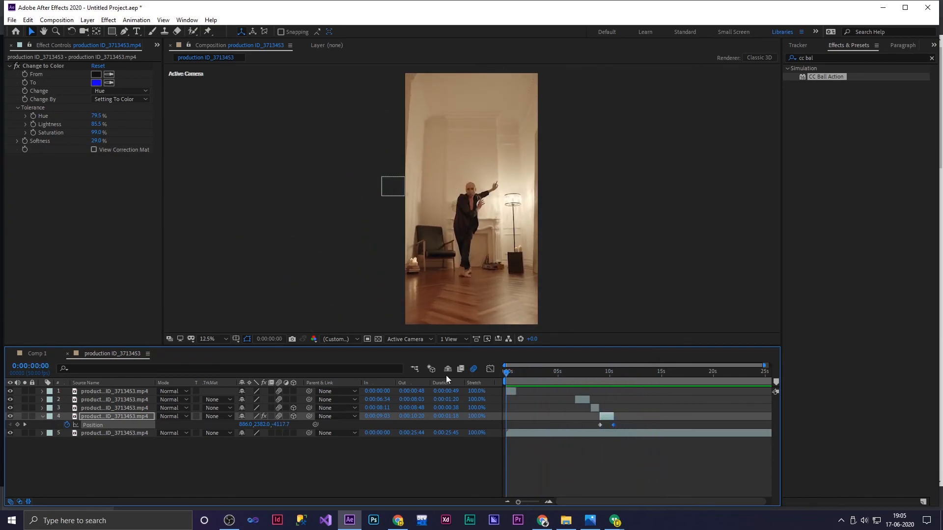
pyautogui.press('space')
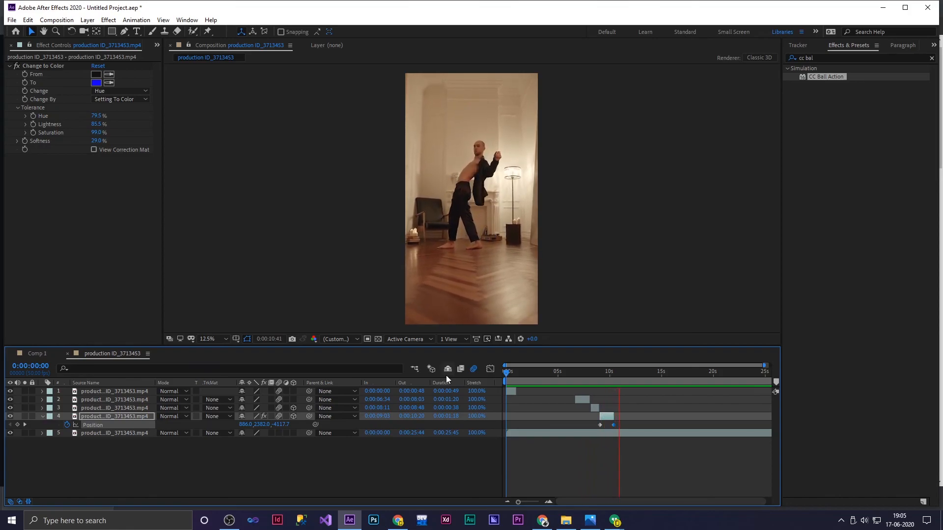
pyautogui.press('space')
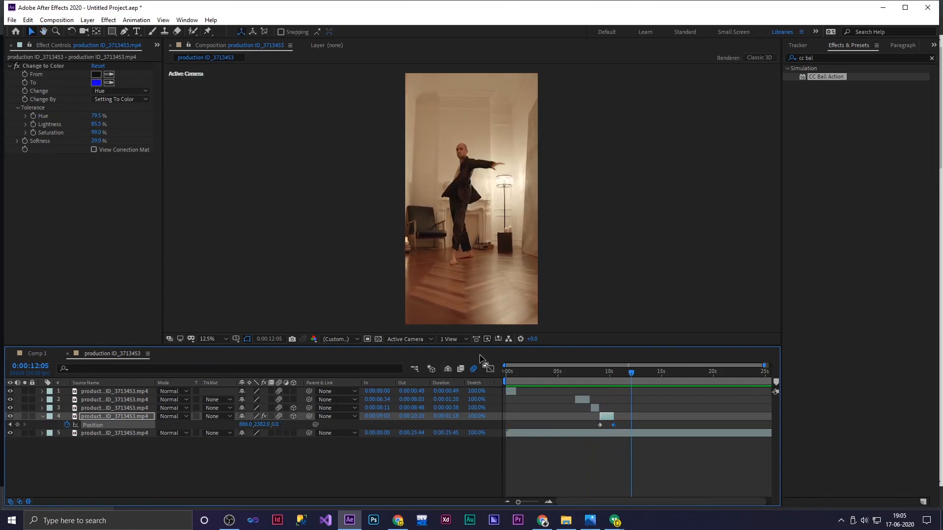